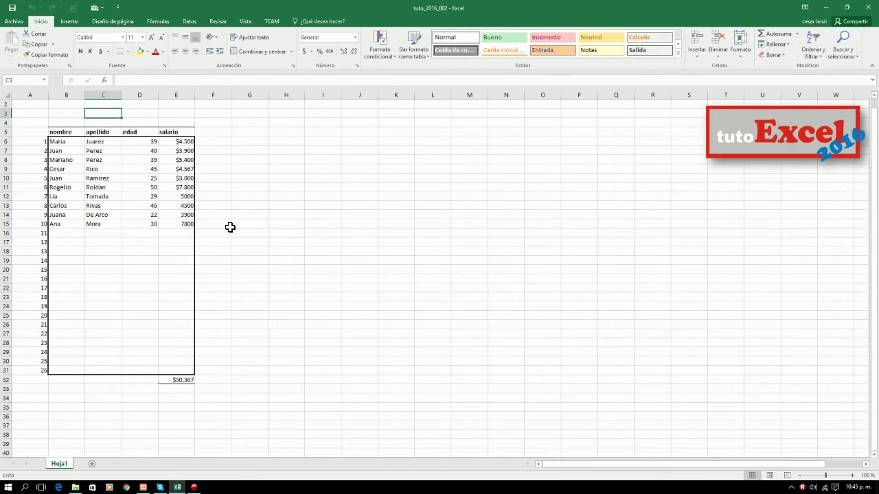
Step: Examine the employee table in B5:E31, including its filled and empty rows, the edad column and the salary total cell
{"action": "left_click", "coordinate": [243, 196]}
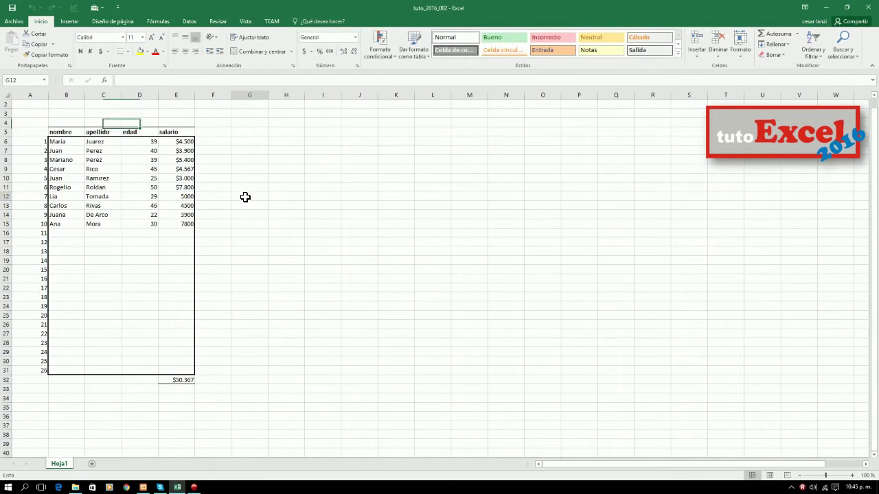
{"action": "left_click_drag", "start_coordinate": [235, 143], "coordinate": [412, 147]}
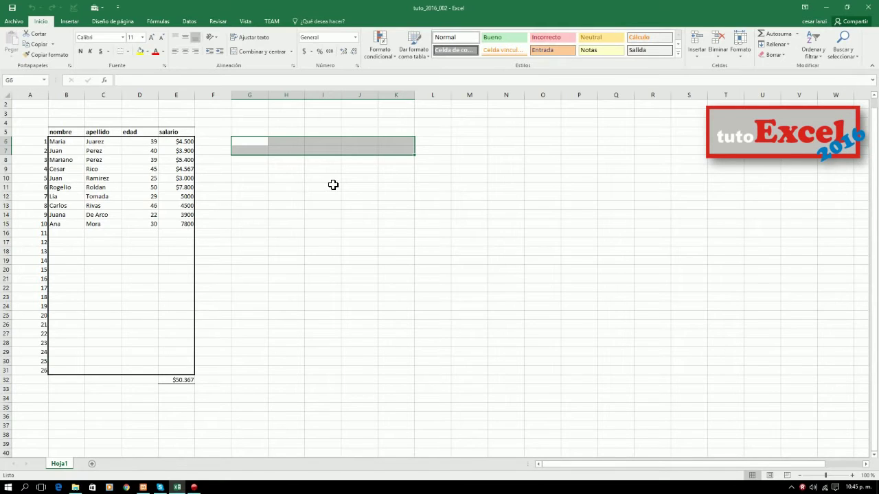
{"action": "left_click", "coordinate": [289, 188]}
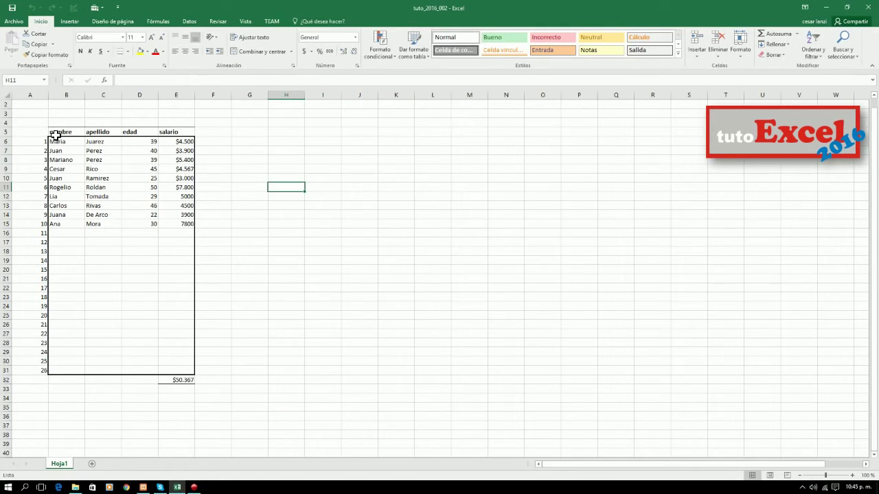
{"action": "left_click_drag", "start_coordinate": [41, 131], "coordinate": [191, 369]}
{"action": "left_click", "coordinate": [229, 337]}
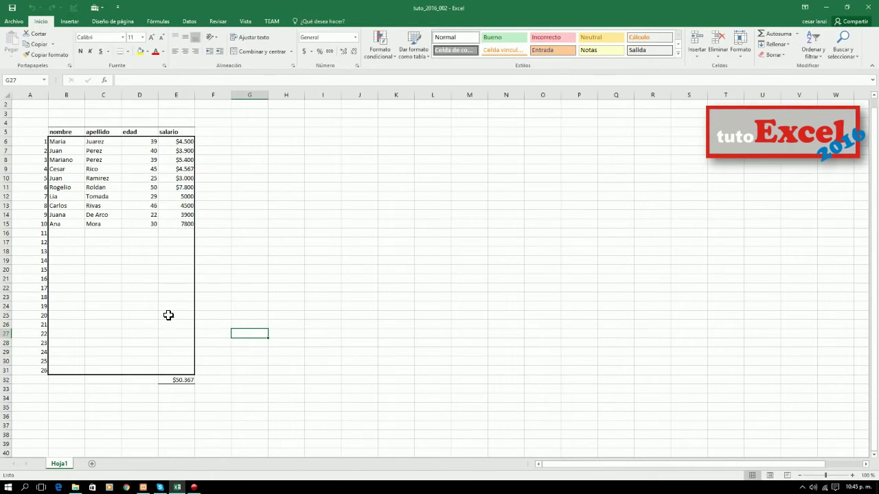
{"action": "left_click", "coordinate": [72, 179]}
{"action": "left_click_drag", "start_coordinate": [74, 183], "coordinate": [180, 218]}
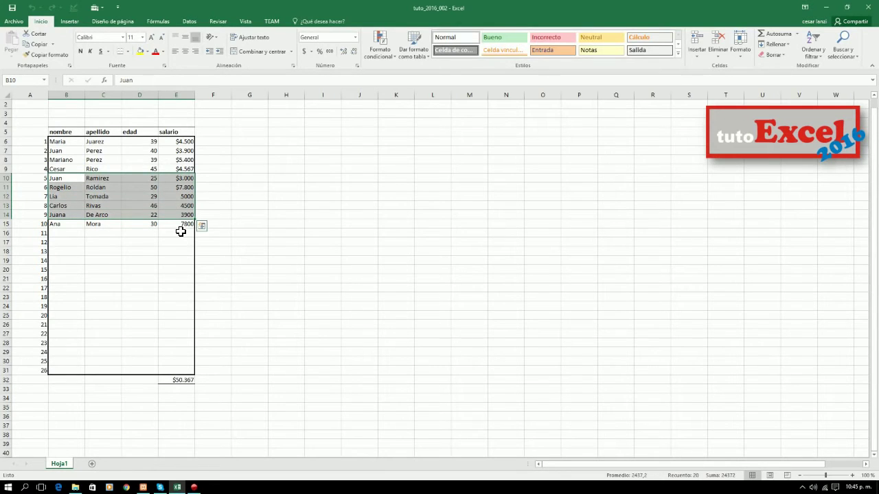
{"action": "left_click", "coordinate": [149, 236]}
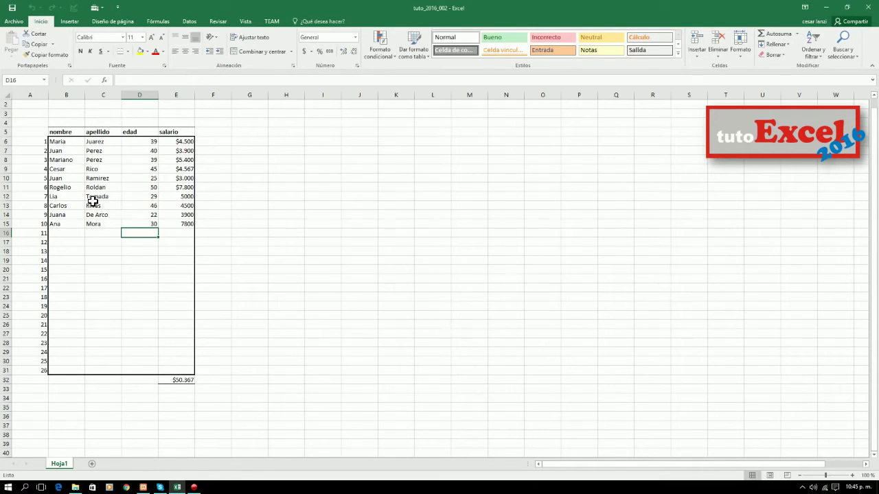
{"action": "left_click", "coordinate": [62, 180]}
{"action": "left_click_drag", "start_coordinate": [62, 179], "coordinate": [180, 235]}
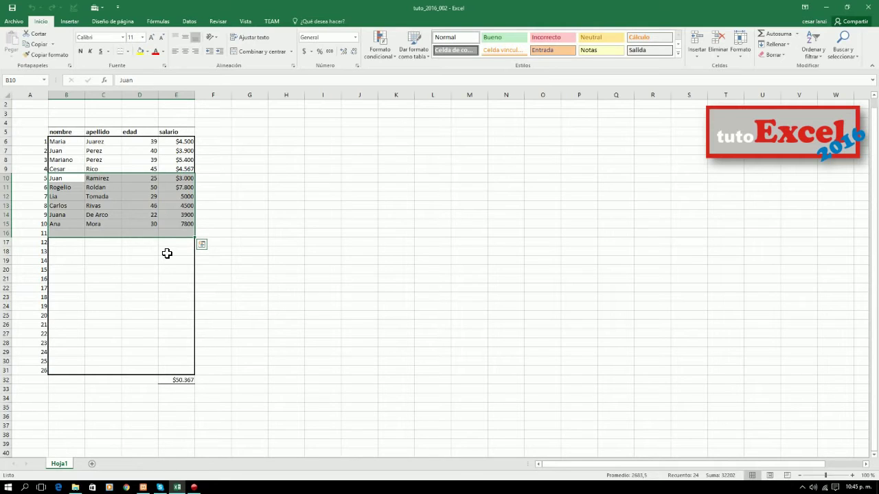
{"action": "left_click", "coordinate": [204, 214]}
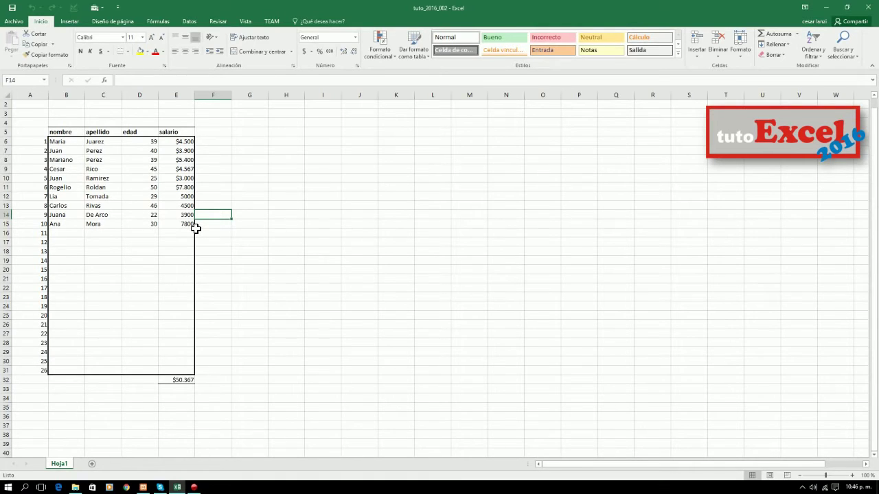
{"action": "left_click", "coordinate": [176, 379]}
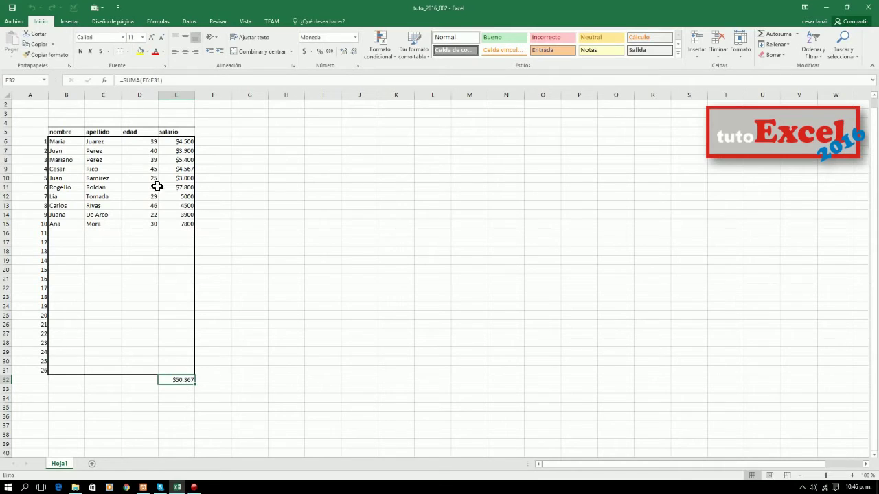
{"action": "left_click", "coordinate": [141, 141]}
{"action": "left_click_drag", "start_coordinate": [141, 141], "coordinate": [140, 226]}
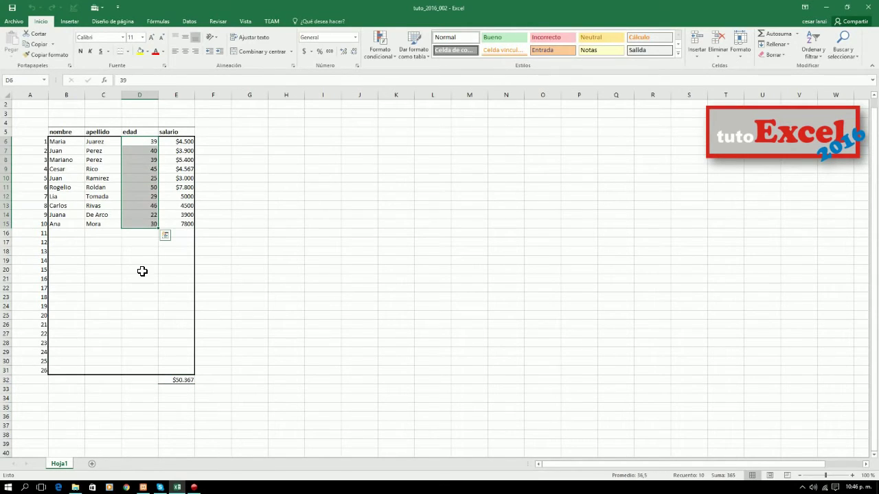
{"action": "left_click", "coordinate": [141, 380]}
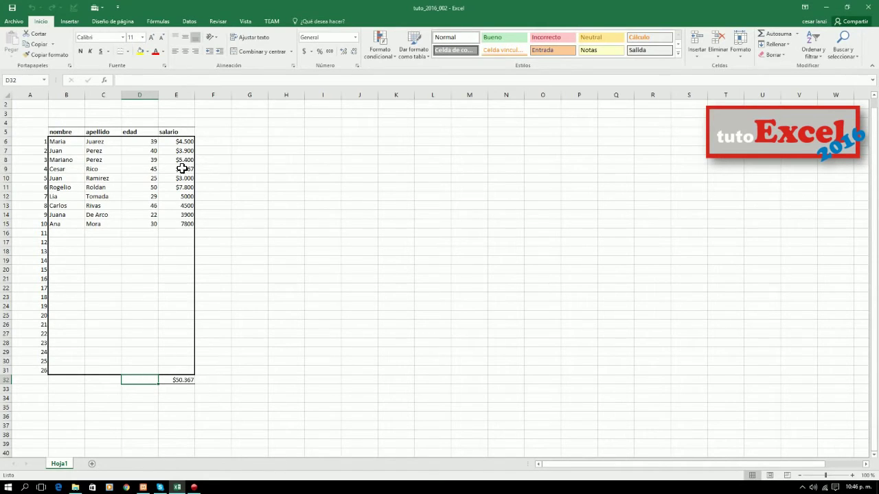
{"action": "left_click_drag", "start_coordinate": [68, 142], "coordinate": [167, 374]}
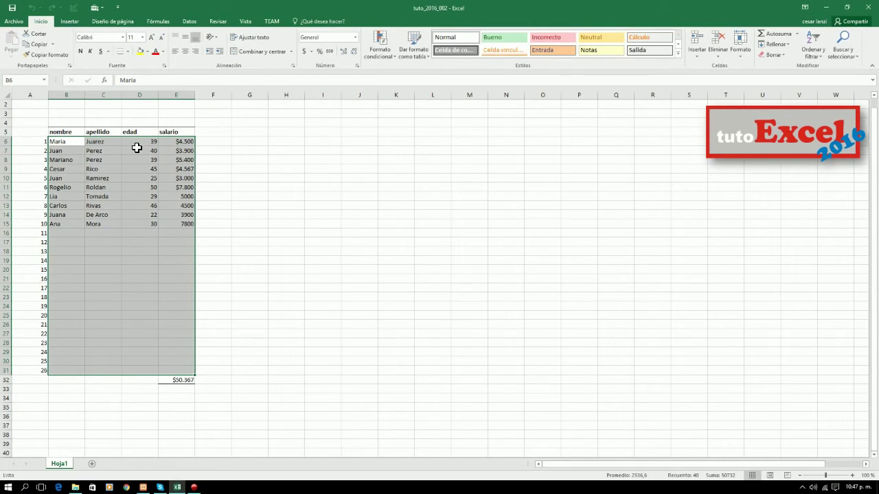
Step: Enter the field names salarioneto, salariobruto, descuentos and comisiones one below another in G5:G8
{"action": "left_click", "coordinate": [253, 134]}
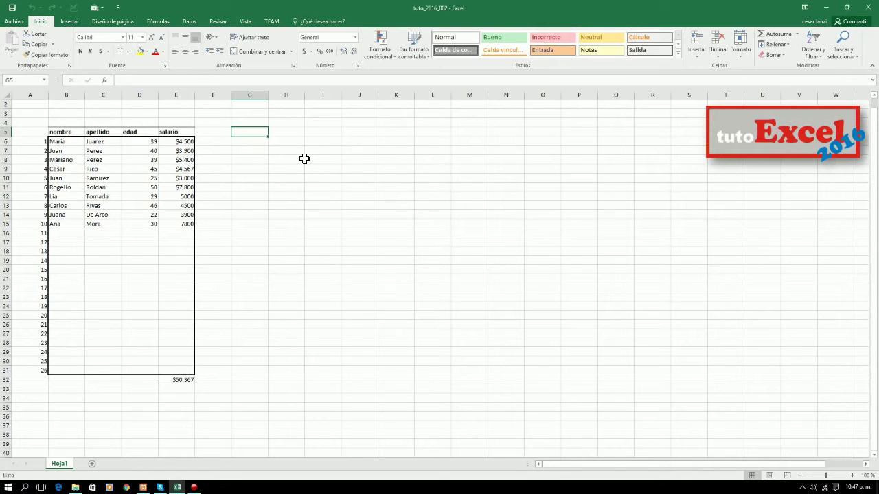
{"action": "type", "text": "s"}
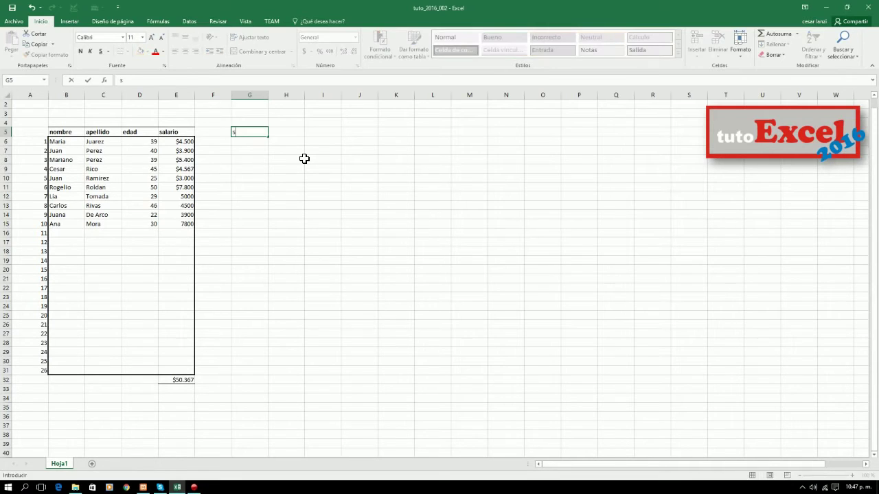
{"action": "type", "text": "alarioneto"}
{"action": "key", "text": "Return"}
{"action": "type", "text": "s"}
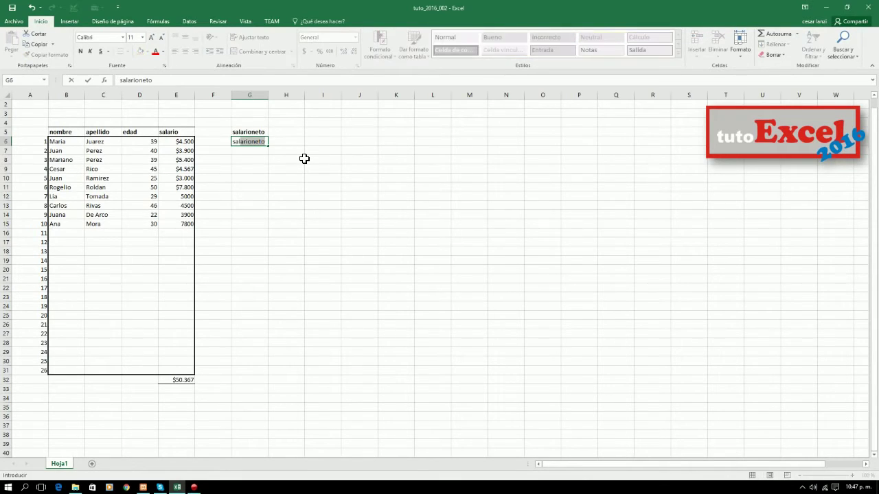
{"action": "type", "text": "alariobruto"}
{"action": "key", "text": "Return"}
{"action": "type", "text": "descuentos"}
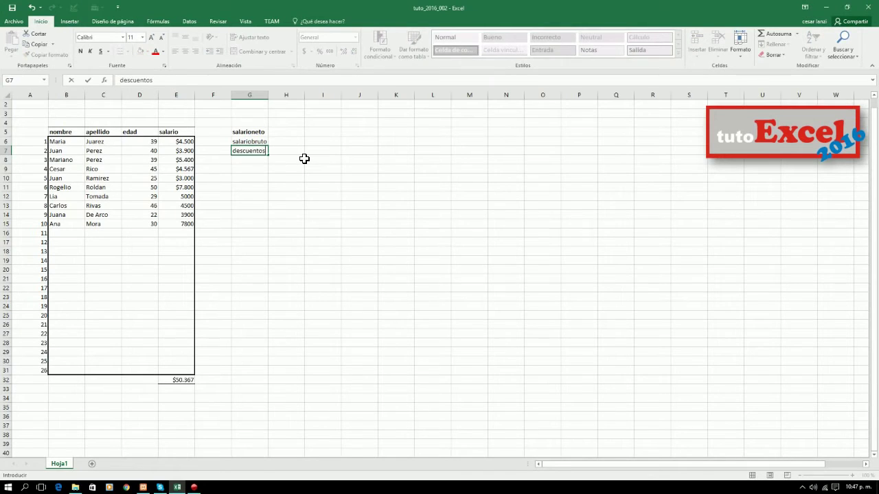
{"action": "key", "text": "Return"}
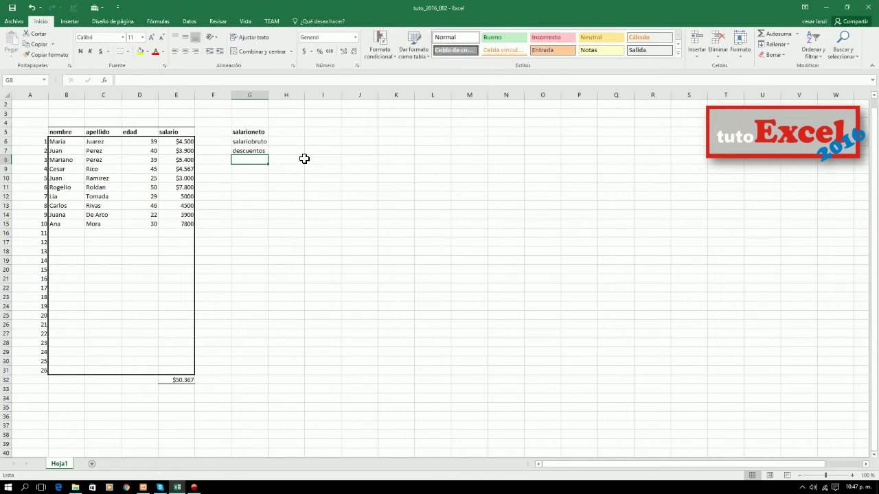
{"action": "type", "text": "comisiones"}
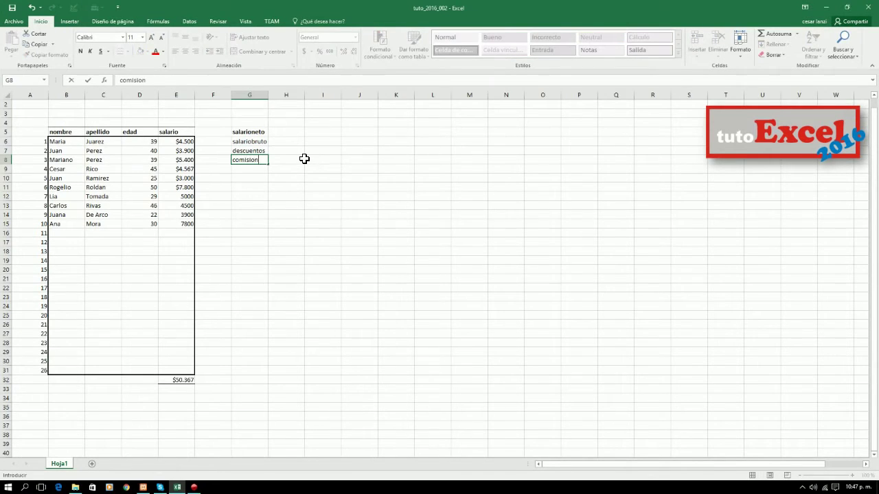
{"action": "key", "text": "Return"}
Step: Add the field name cargo in G9, directly below comisiones
{"action": "key", "text": "Left"}
{"action": "key", "text": "Left"}
{"action": "key", "text": "Left"}
{"action": "key", "text": "Left"}
{"action": "key", "text": "Left"}
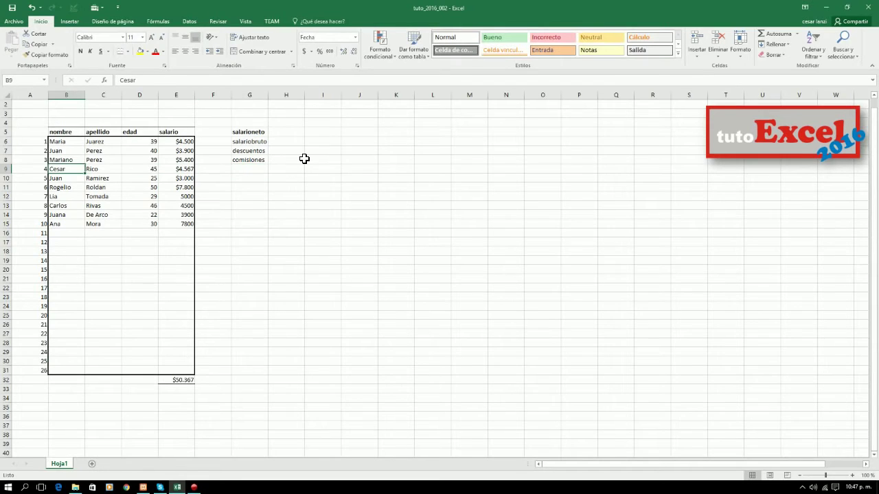
{"action": "key", "text": "Right"}
{"action": "key", "text": "Right"}
{"action": "key", "text": "Right"}
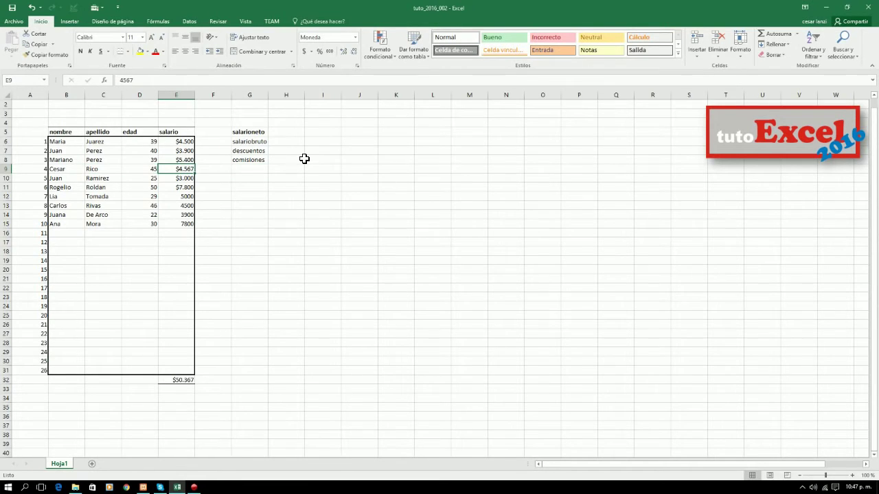
{"action": "key", "text": "Right"}
{"action": "key", "text": "Right"}
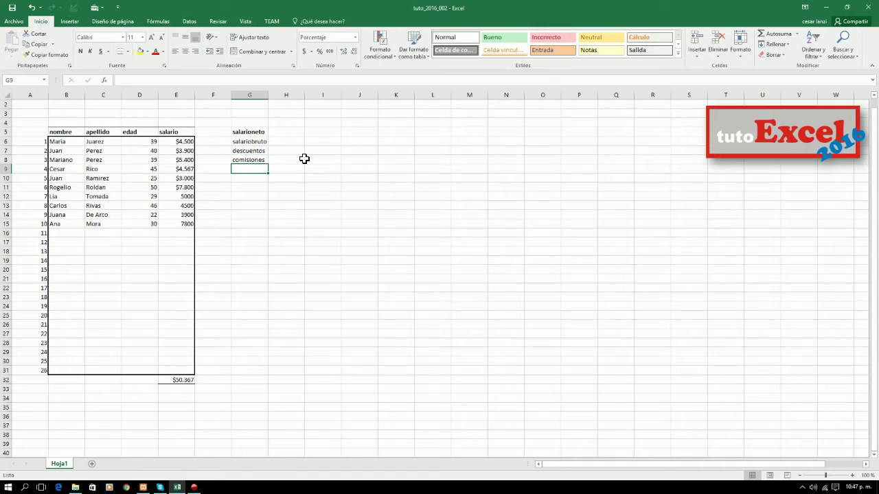
{"action": "type", "text": "cargo"}
{"action": "key", "text": "Return"}
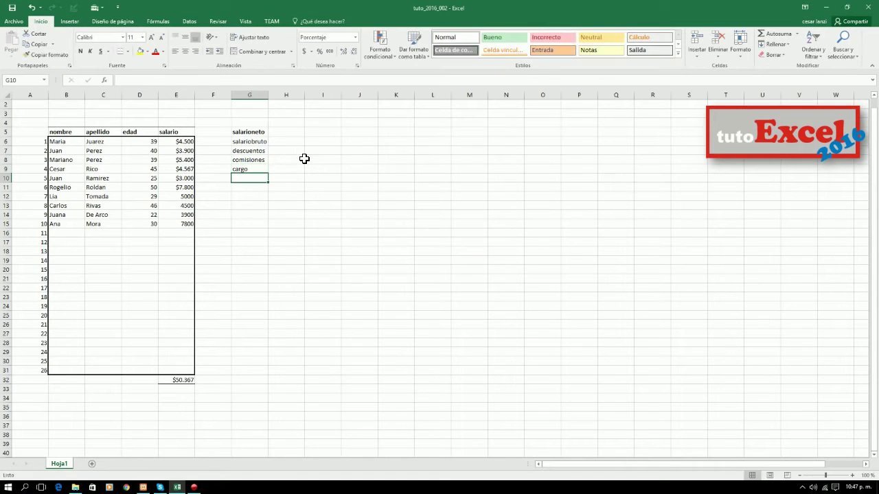
Step: Remove the bold formatting from the salarioneto entry in G5
{"action": "key", "text": "Up"}
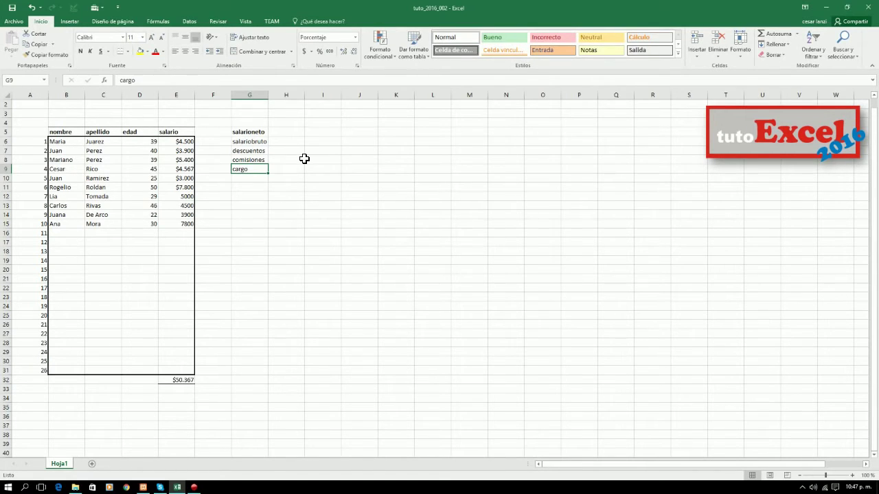
{"action": "key", "text": "Up"}
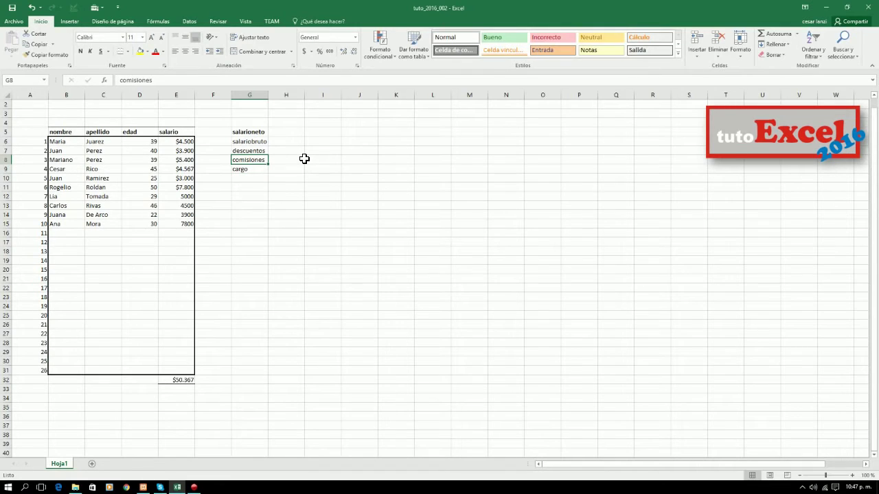
{"action": "key", "text": "Up"}
{"action": "key", "text": "Up"}
{"action": "key", "text": "Up"}
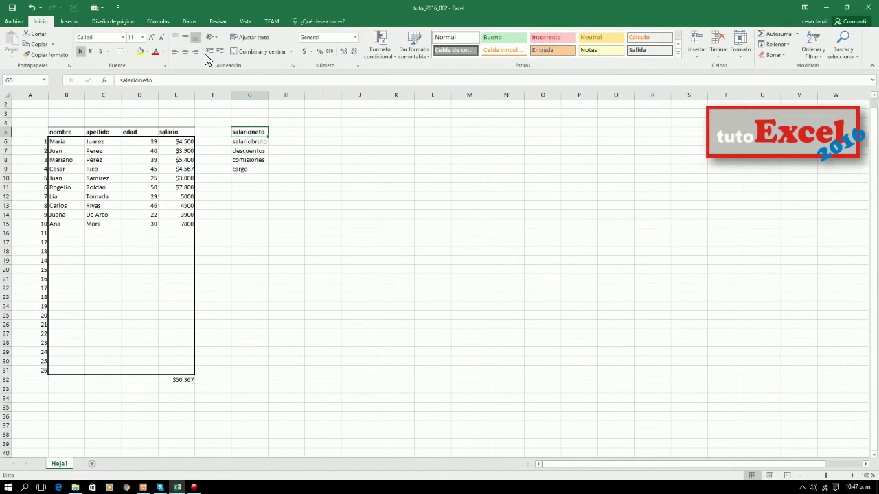
{"action": "left_click", "coordinate": [80, 51]}
{"action": "left_click", "coordinate": [318, 175]}
{"action": "left_click_drag", "start_coordinate": [251, 134], "coordinate": [251, 171]}
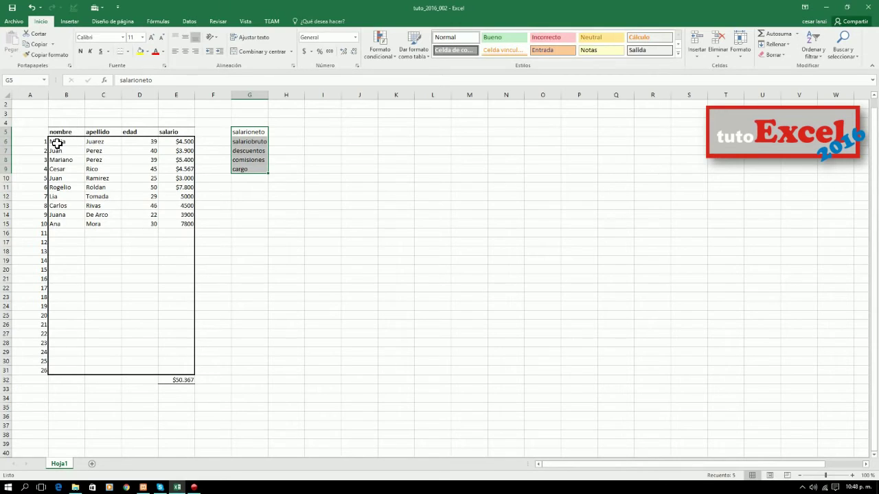
{"action": "left_click", "coordinate": [224, 196]}
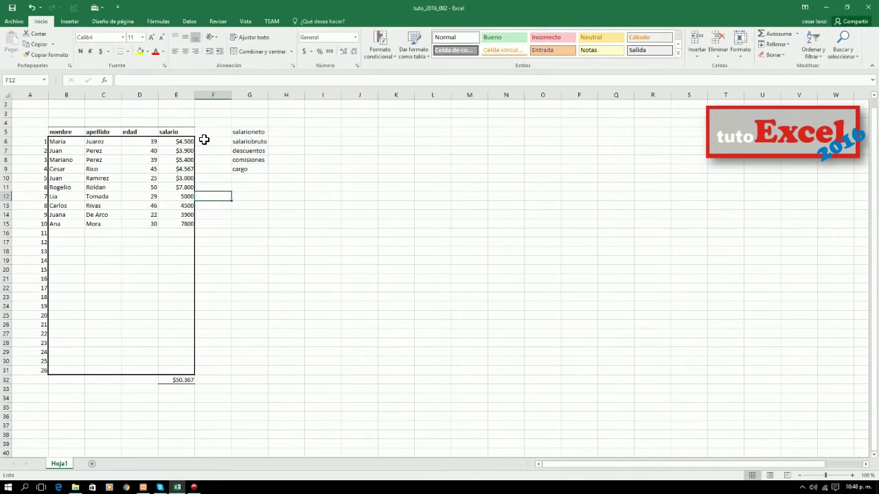
{"action": "left_click", "coordinate": [208, 133]}
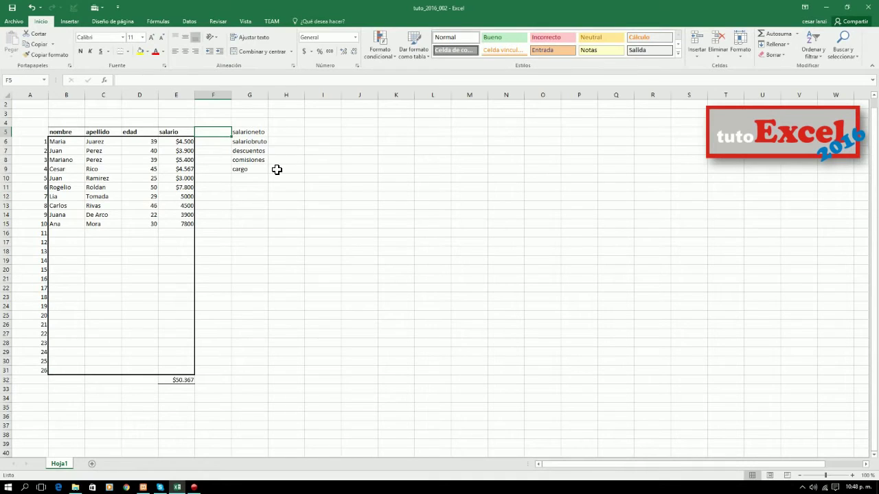
{"action": "key", "text": "Left"}
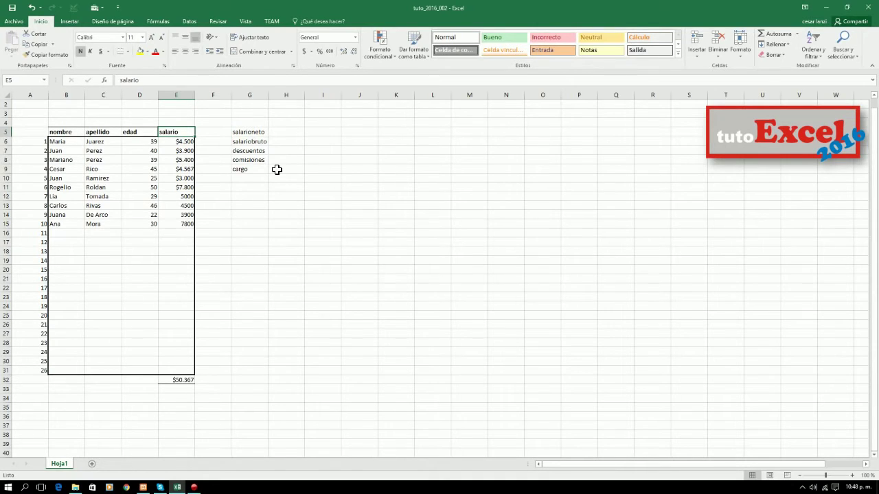
{"action": "key", "text": "Right"}
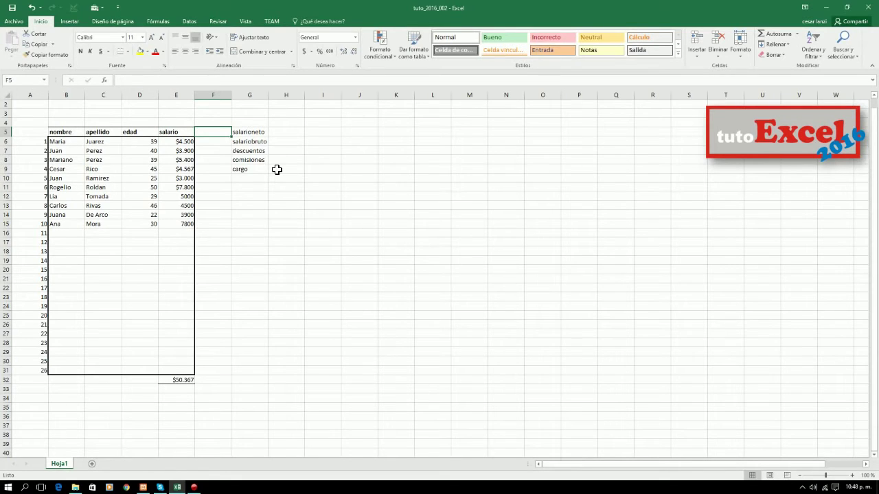
{"action": "key", "text": "Right"}
{"action": "key", "text": "Right"}
{"action": "key", "text": "Right"}
{"action": "key", "text": "Right"}
{"action": "key", "text": "Right"}
{"action": "key", "text": "Right"}
{"action": "key", "text": "Right"}
{"action": "key", "text": "Right"}
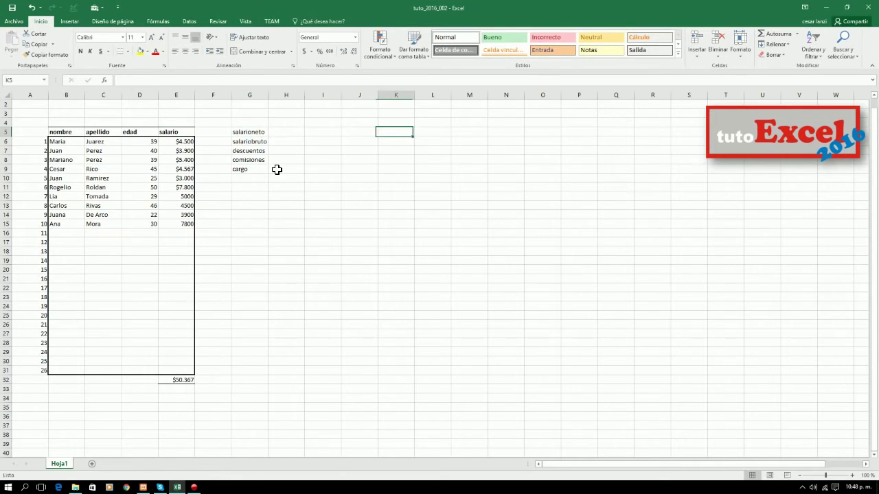
{"action": "key", "text": "Left"}
{"action": "key", "text": "Left"}
{"action": "key", "text": "Left"}
{"action": "key", "text": "Left"}
{"action": "key", "text": "Left"}
{"action": "key", "text": "Left"}
{"action": "key", "text": "Left"}
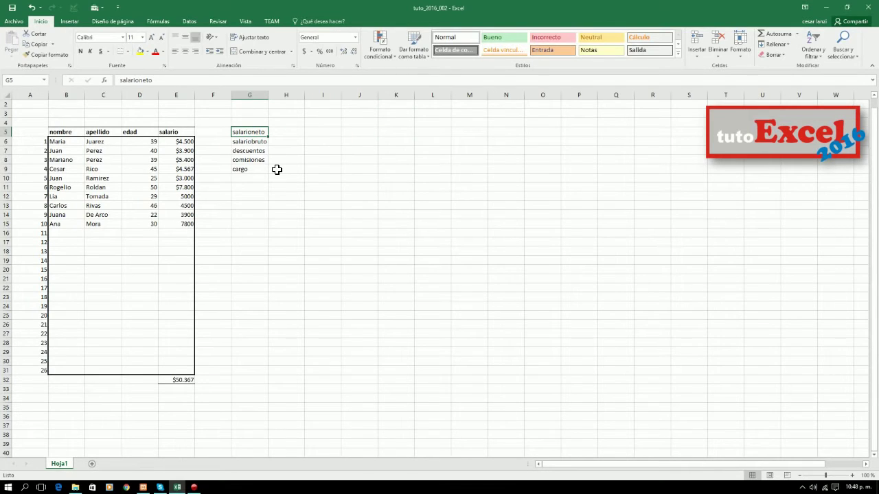
{"action": "key", "text": "Left"}
{"action": "key", "text": "Down"}
{"action": "key", "text": "Down"}
{"action": "key", "text": "Down"}
{"action": "key", "text": "Down"}
{"action": "key", "text": "Down"}
{"action": "key", "text": "Down"}
{"action": "key", "text": "Down"}
{"action": "key", "text": "Down"}
{"action": "key", "text": "Down"}
{"action": "key", "text": "Down"}
{"action": "key", "text": "Down"}
{"action": "key", "text": "Down"}
{"action": "key", "text": "Down"}
{"action": "key", "text": "Down"}
{"action": "key", "text": "Down"}
{"action": "key", "text": "Down"}
{"action": "key", "text": "Down"}
{"action": "key", "text": "Down"}
{"action": "key", "text": "Down"}
{"action": "key", "text": "Down"}
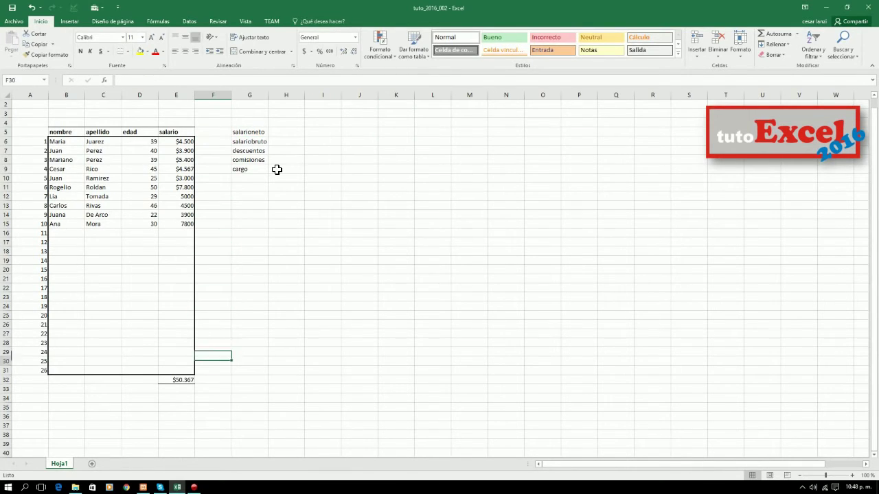
{"action": "key", "text": "Down"}
{"action": "key", "text": "Down"}
{"action": "key", "text": "Down"}
{"action": "key", "text": "Down"}
{"action": "key", "text": "Down"}
{"action": "key", "text": "Up"}
{"action": "key", "text": "Up"}
{"action": "key", "text": "Up"}
{"action": "key", "text": "Up"}
{"action": "key", "text": "Up"}
{"action": "key", "text": "Up"}
{"action": "key", "text": "Up"}
{"action": "key", "text": "Up"}
{"action": "key", "text": "Up"}
{"action": "key", "text": "Up"}
{"action": "key", "text": "Up"}
{"action": "key", "text": "Up"}
{"action": "key", "text": "Up"}
{"action": "key", "text": "Up"}
{"action": "key", "text": "Up"}
{"action": "key", "text": "Up"}
{"action": "key", "text": "Up"}
{"action": "key", "text": "Up"}
{"action": "key", "text": "Up"}
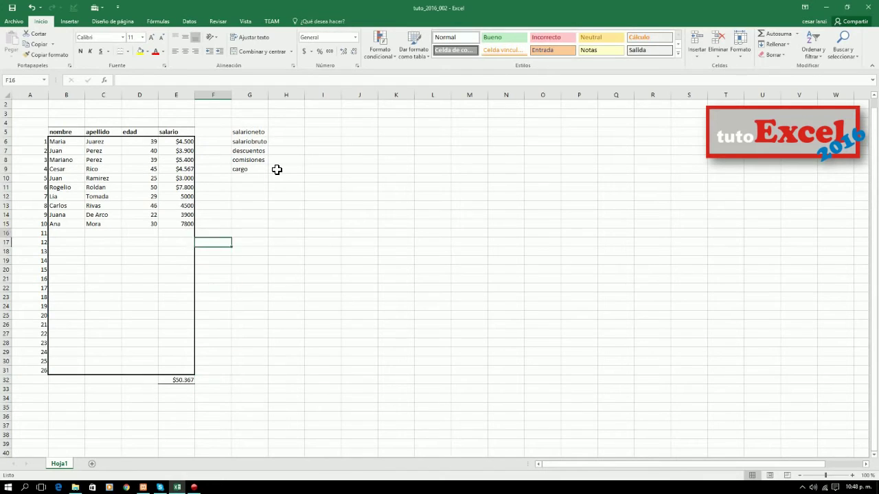
{"action": "key", "text": "Up"}
{"action": "key", "text": "Up"}
{"action": "key", "text": "Up"}
{"action": "key", "text": "Up"}
{"action": "key", "text": "Up"}
{"action": "key", "text": "Up"}
{"action": "key", "text": "Right"}
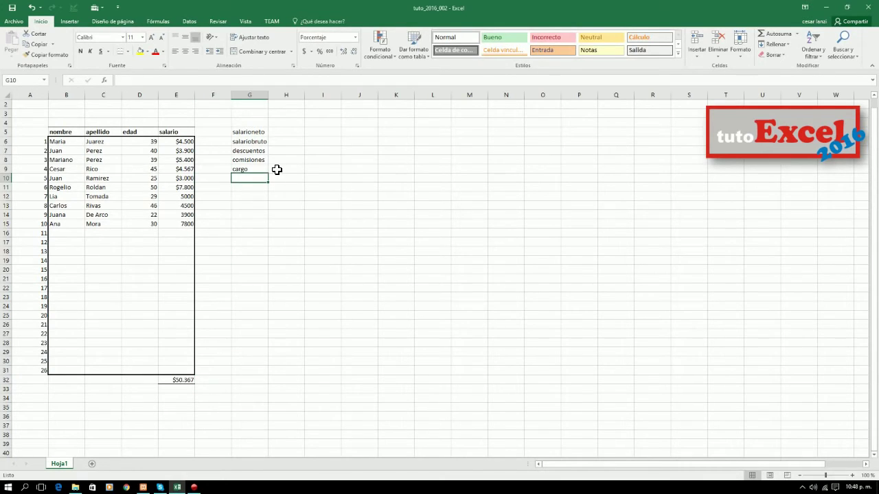
Step: Examine the free area F5:L31 beside the table, the employee in row 11, the apellido column and the table range B6:E31
{"action": "key", "text": "Left"}
{"action": "key", "text": "Up"}
{"action": "left_click_drag", "start_coordinate": [220, 132], "coordinate": [445, 368]}
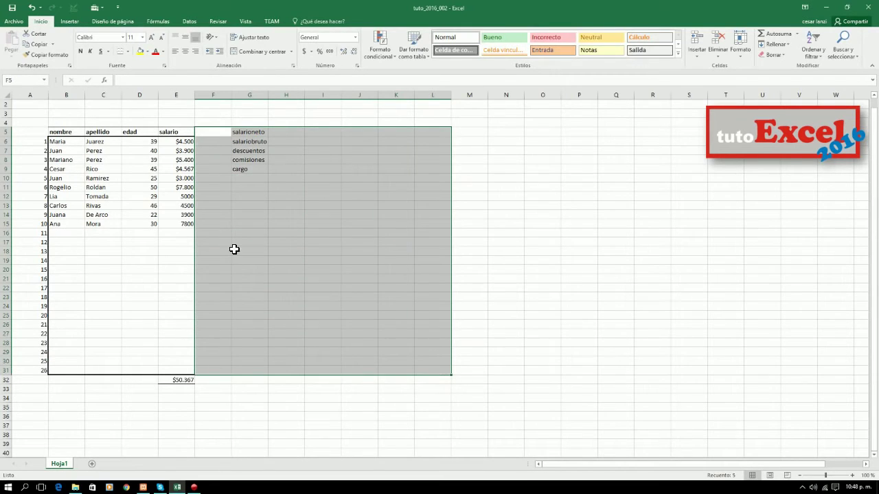
{"action": "left_click", "coordinate": [179, 242]}
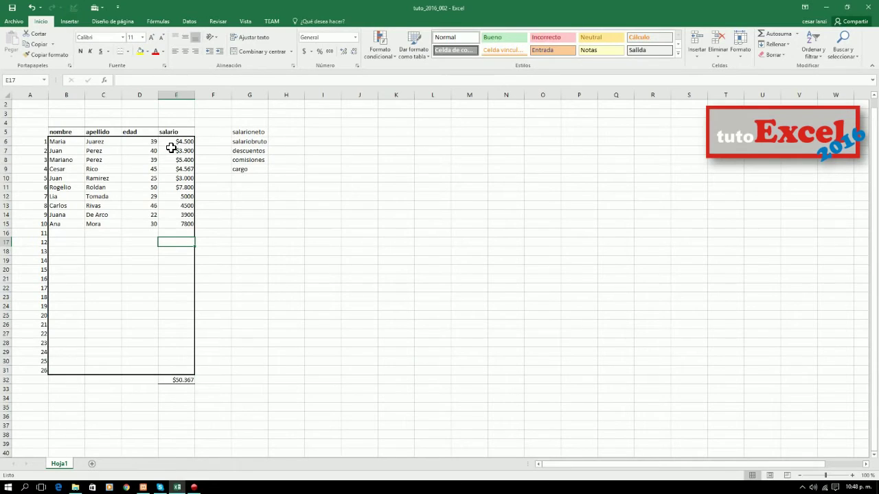
{"action": "left_click", "coordinate": [118, 187]}
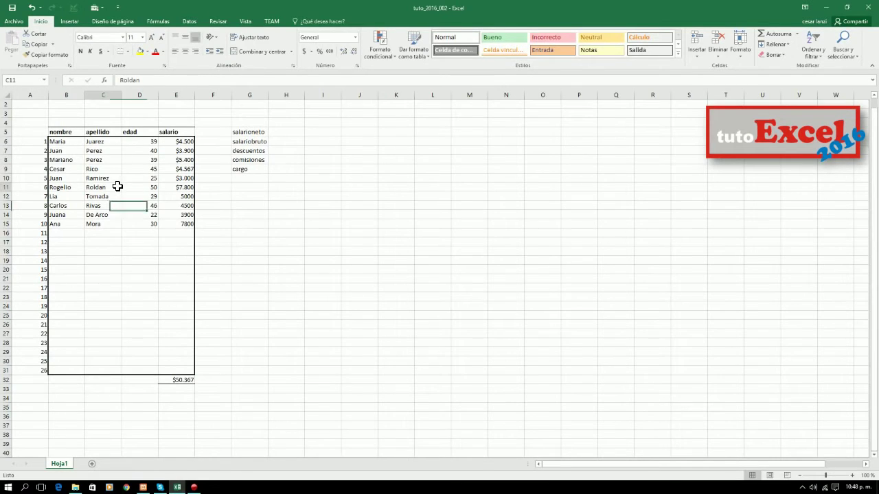
{"action": "left_click", "coordinate": [108, 246]}
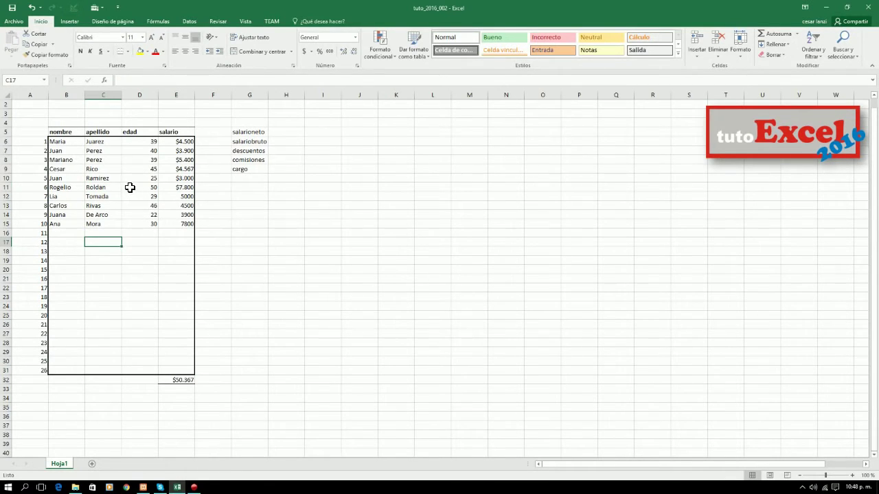
{"action": "left_click", "coordinate": [8, 190]}
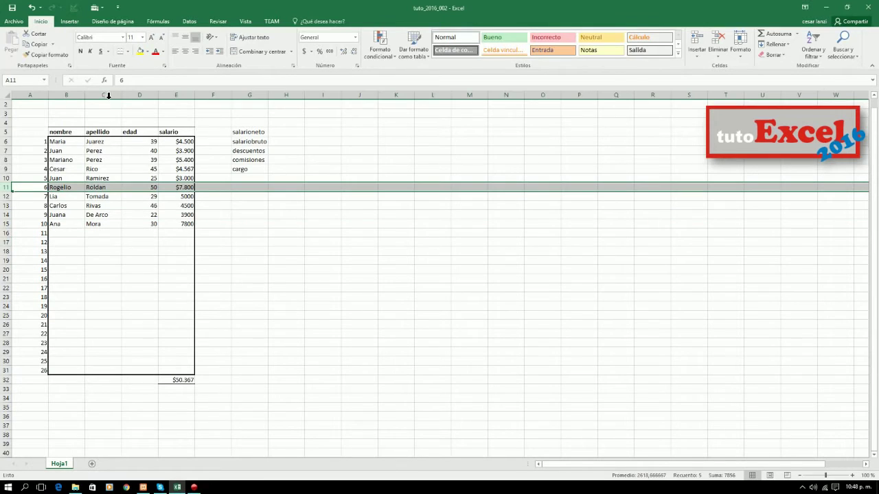
{"action": "left_click", "coordinate": [108, 95]}
{"action": "left_click_drag", "start_coordinate": [67, 141], "coordinate": [171, 371]}
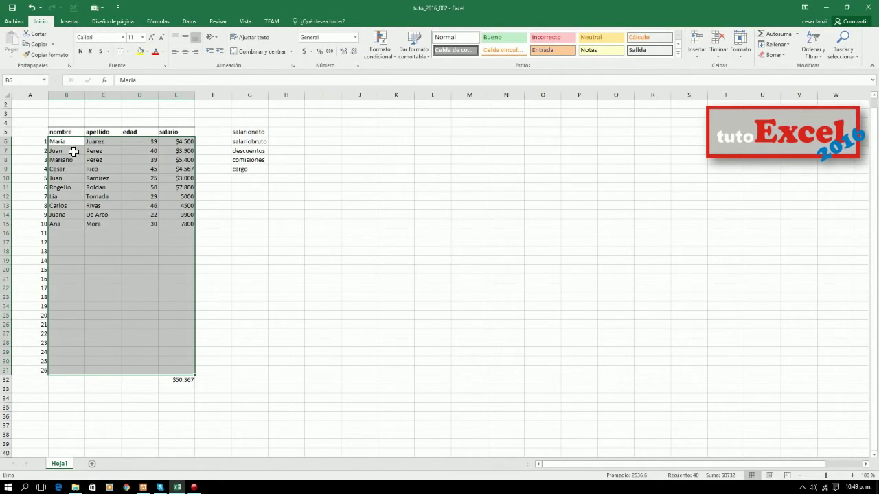
{"action": "left_click_drag", "start_coordinate": [64, 142], "coordinate": [134, 368]}
{"action": "left_click", "coordinate": [168, 224]}
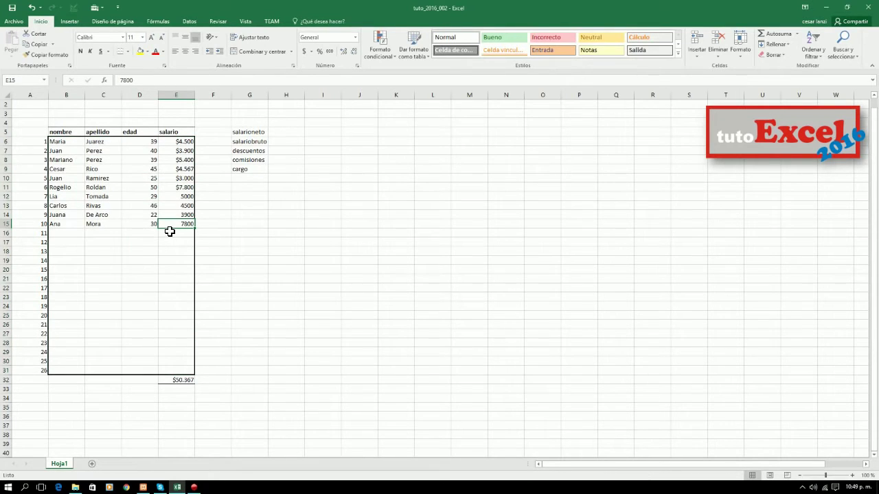
Step: Insert an entire column before the salario column, starting from cell E12
{"action": "key", "text": "Up"}
{"action": "key", "text": "Up"}
{"action": "key", "text": "Up"}
{"action": "key", "text": "Up"}
{"action": "key", "text": "Up"}
{"action": "key", "text": "Up"}
{"action": "key", "text": "Down"}
{"action": "key", "text": "Down"}
{"action": "key", "text": "Down"}
{"action": "key", "text": "Down"}
{"action": "key", "text": "Down"}
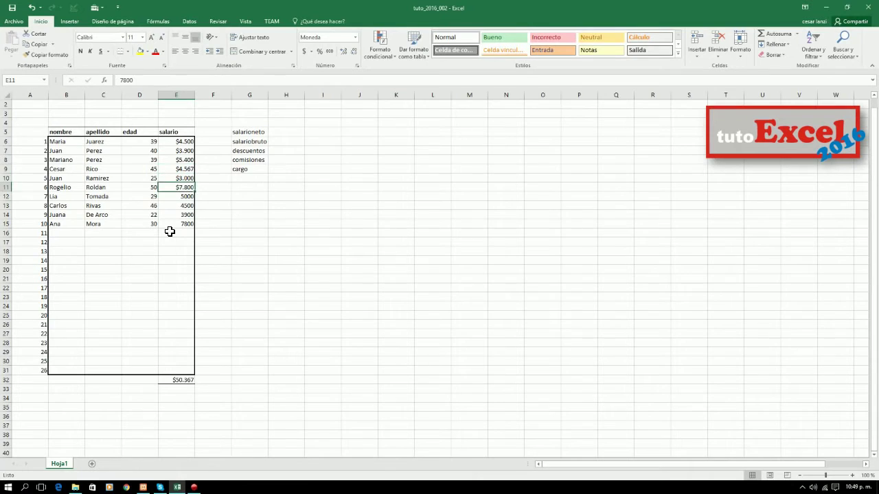
{"action": "key", "text": "Up"}
{"action": "key", "text": "Up"}
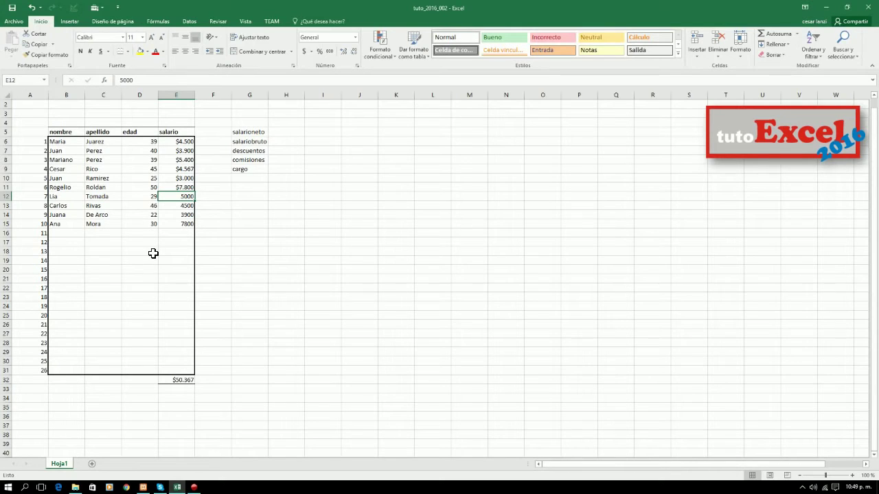
{"action": "key", "text": "ctrl+plus"}
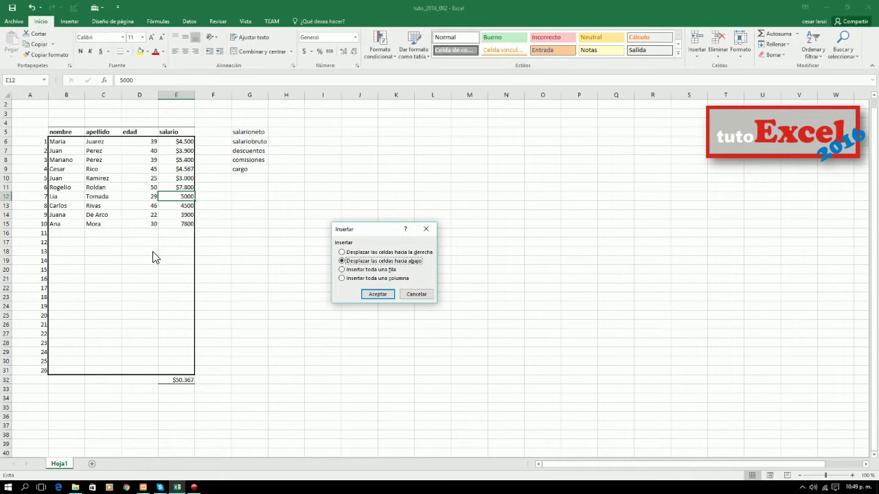
{"action": "key", "text": "c"}
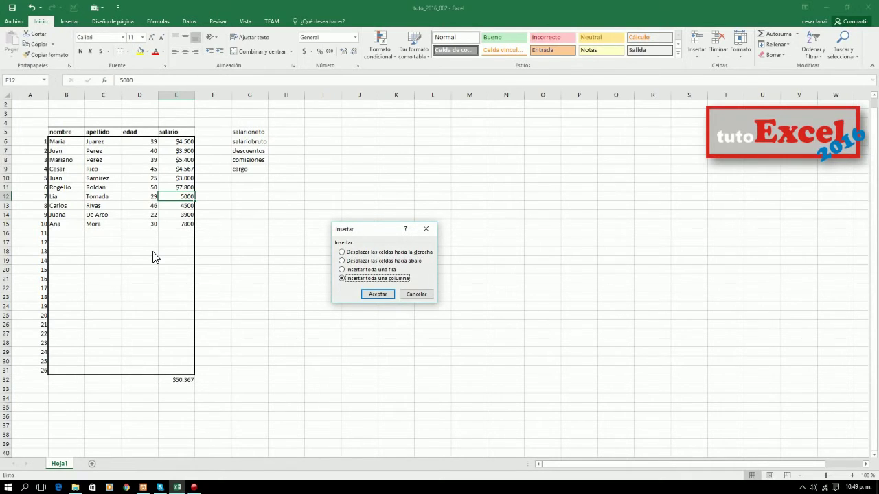
{"action": "key", "text": "Return"}
Step: Examine the inserted empty column E from the header row down to row 31 of the table
{"action": "key", "text": "Up"}
{"action": "key", "text": "Up"}
{"action": "key", "text": "Up"}
{"action": "key", "text": "Up"}
{"action": "key", "text": "Up"}
{"action": "key", "text": "Up"}
{"action": "key", "text": "Up"}
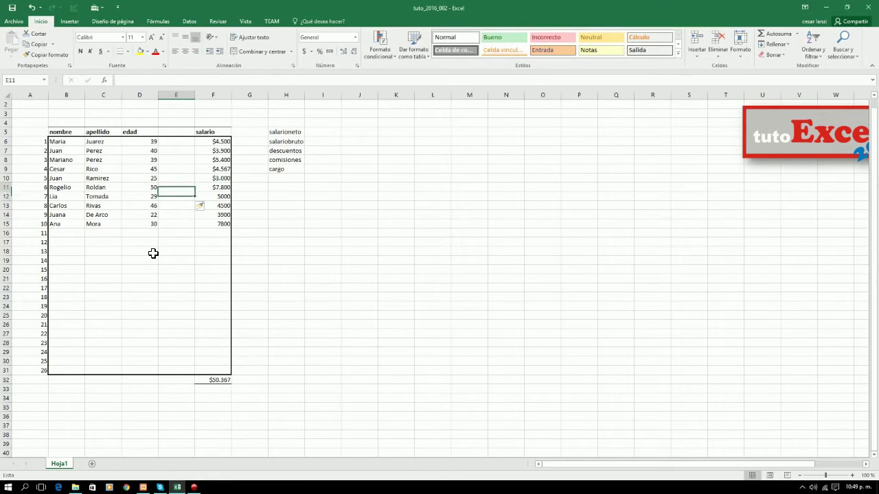
{"action": "key", "text": "Down"}
{"action": "key", "text": "Down"}
{"action": "key", "text": "Down"}
{"action": "key", "text": "Down"}
{"action": "key", "text": "Down"}
{"action": "key", "text": "Down"}
{"action": "key", "text": "Down"}
{"action": "key", "text": "Down"}
{"action": "key", "text": "Down"}
{"action": "key", "text": "Down"}
{"action": "key", "text": "Down"}
{"action": "key", "text": "Down"}
{"action": "key", "text": "Down"}
{"action": "key", "text": "Down"}
{"action": "key", "text": "Down"}
{"action": "key", "text": "Down"}
{"action": "key", "text": "Down"}
{"action": "key", "text": "Down"}
{"action": "key", "text": "Down"}
{"action": "key", "text": "Down"}
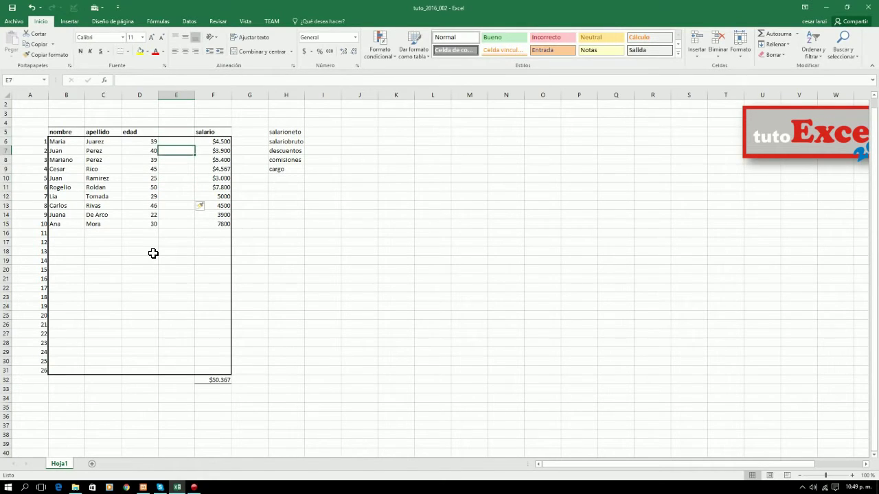
{"action": "key", "text": "Down"}
{"action": "key", "text": "Down"}
{"action": "key", "text": "Down"}
Step: Examine the salario column F from its total cell in row 32 up to its header
{"action": "key", "text": "Right"}
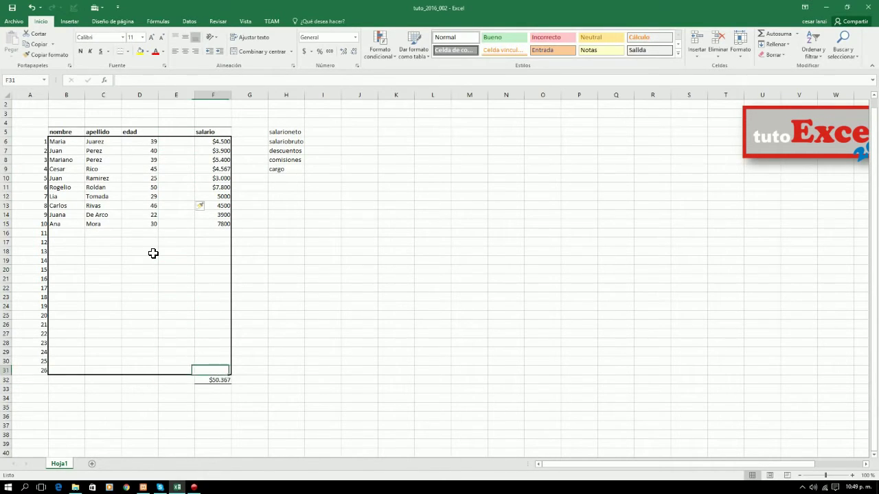
{"action": "key", "text": "Down"}
{"action": "key", "text": "Up"}
{"action": "key", "text": "Up"}
{"action": "key", "text": "Up"}
{"action": "key", "text": "Up"}
{"action": "key", "text": "Up"}
{"action": "key", "text": "Up"}
{"action": "key", "text": "Up"}
{"action": "key", "text": "Up"}
{"action": "key", "text": "Up"}
{"action": "key", "text": "Up"}
{"action": "key", "text": "Up"}
{"action": "key", "text": "Up"}
{"action": "key", "text": "Up"}
{"action": "key", "text": "Up"}
{"action": "key", "text": "Up"}
{"action": "key", "text": "Up"}
{"action": "key", "text": "Up"}
{"action": "key", "text": "Up"}
{"action": "key", "text": "Up"}
{"action": "key", "text": "Up"}
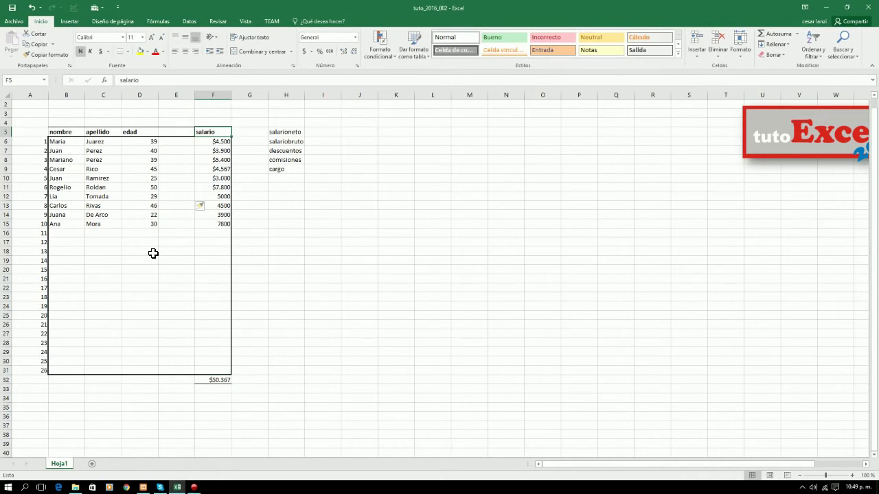
{"action": "key", "text": "Down"}
{"action": "key", "text": "Left"}
{"action": "key", "text": "Up"}
{"action": "key", "text": "Right"}
Step: Enter a SUMA formula in G15 that adds the range D15:F15
{"action": "left_click", "coordinate": [254, 225]}
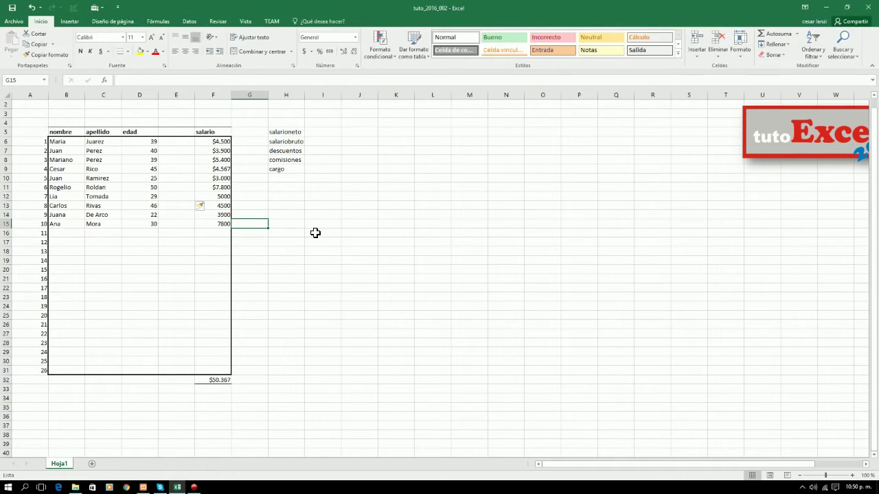
{"action": "type", "text": "="}
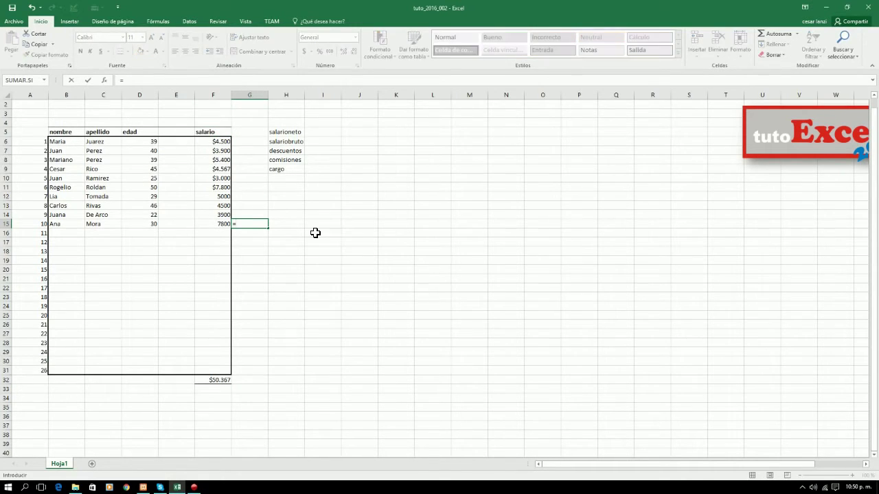
{"action": "type", "text": "suma("}
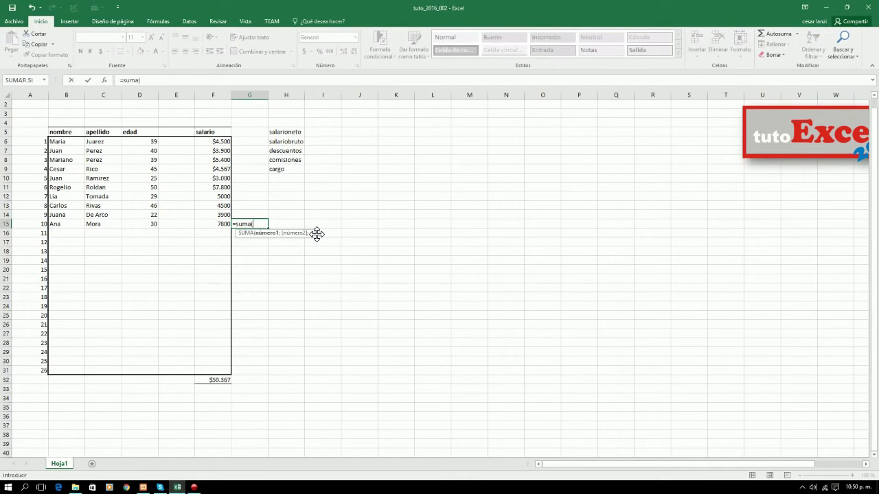
{"action": "key", "text": "Left"}
{"action": "key", "text": "shift+Left"}
{"action": "key", "text": "shift+Left"}
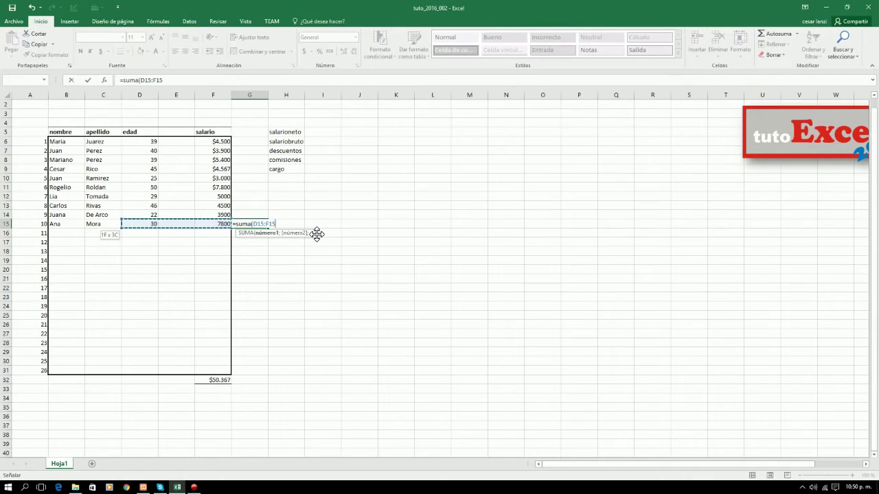
{"action": "key", "text": "Return"}
Step: Insert another entire column directly after edad, starting from the empty cell E15
{"action": "key", "text": "Up"}
{"action": "key", "text": "Left"}
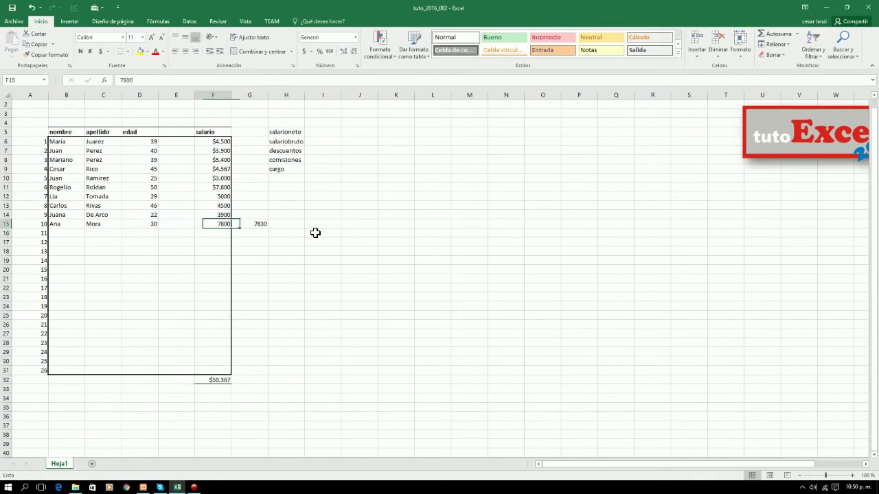
{"action": "key", "text": "Left"}
{"action": "key", "text": "ctrl+plus"}
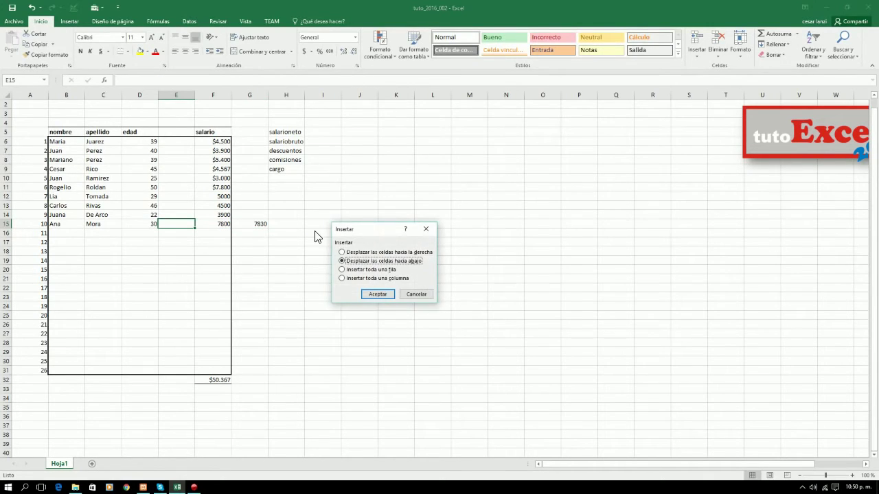
{"action": "key", "text": "c"}
{"action": "key", "text": "Return"}
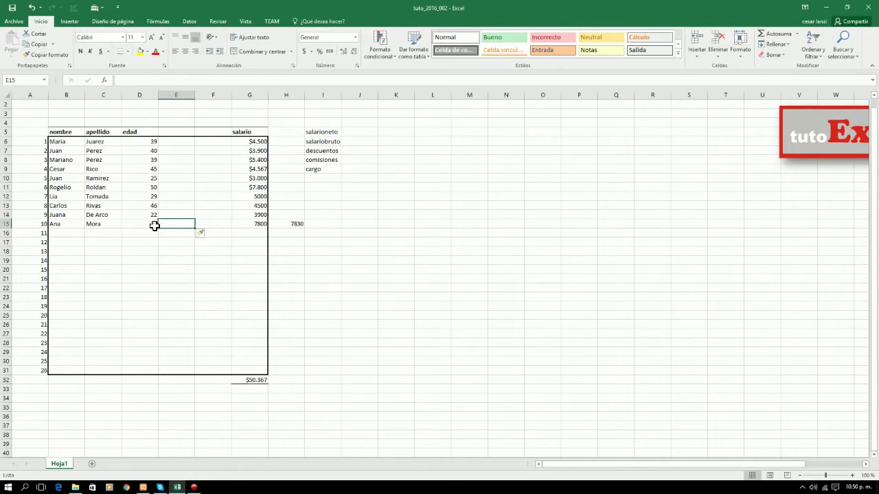
Step: Check the formula in H15 and the salary total cell, and delete the trial sum from H15
{"action": "left_click", "coordinate": [289, 226]}
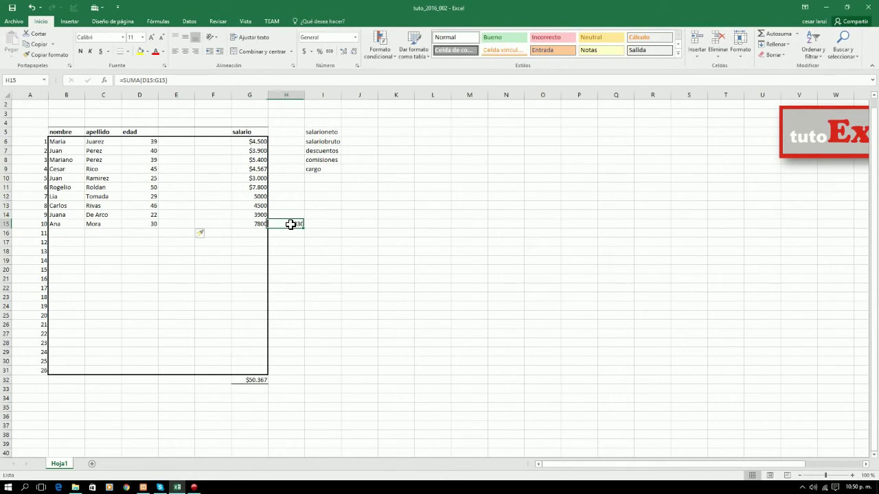
{"action": "left_click", "coordinate": [248, 382]}
{"action": "left_click", "coordinate": [296, 223]}
{"action": "key", "text": "Delete"}
Step: Review the planned field names listed in column I to count the columns still needed
{"action": "key", "text": "Up"}
{"action": "key", "text": "Up"}
{"action": "key", "text": "Up"}
{"action": "key", "text": "Up"}
{"action": "key", "text": "Up"}
{"action": "key", "text": "Up"}
{"action": "key", "text": "Up"}
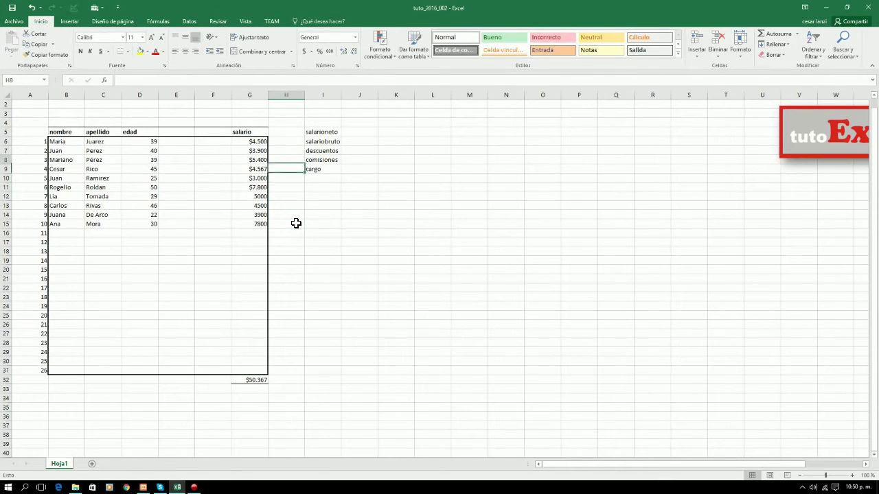
{"action": "key", "text": "Up"}
{"action": "key", "text": "Right"}
{"action": "key", "text": "Up"}
{"action": "key", "text": "Up"}
{"action": "key", "text": "Up"}
{"action": "key", "text": "Down"}
{"action": "key", "text": "Down"}
{"action": "key", "text": "Down"}
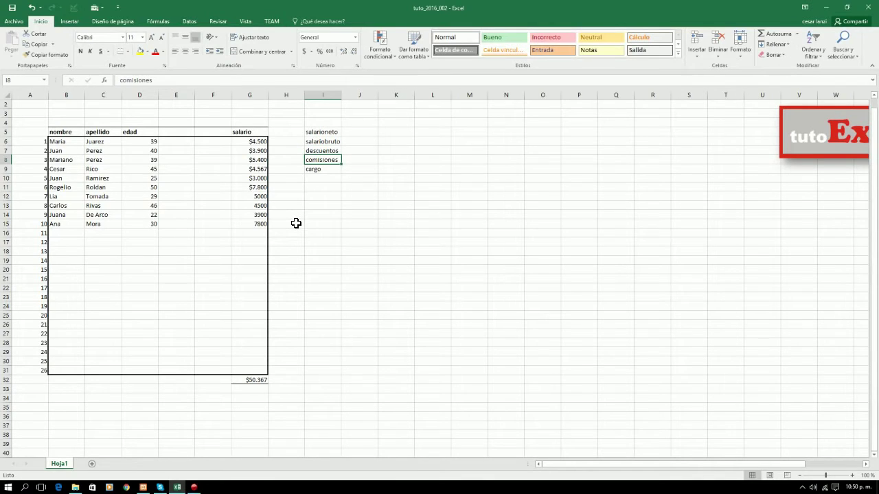
Step: Insert three entire columns after edad at once, based on the selected cells E8:G8
{"action": "key", "text": "Left"}
{"action": "key", "text": "Left"}
{"action": "key", "text": "Left"}
{"action": "key", "text": "Left"}
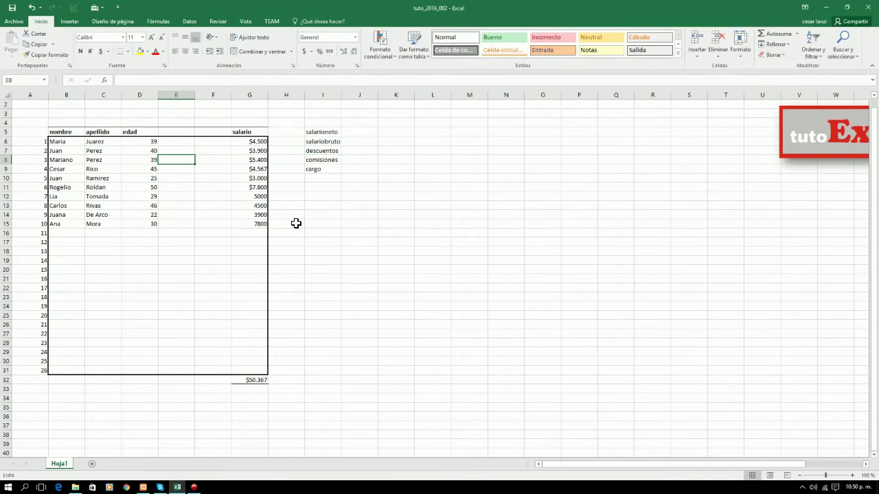
{"action": "key", "text": "shift+Right"}
{"action": "key", "text": "shift+Right"}
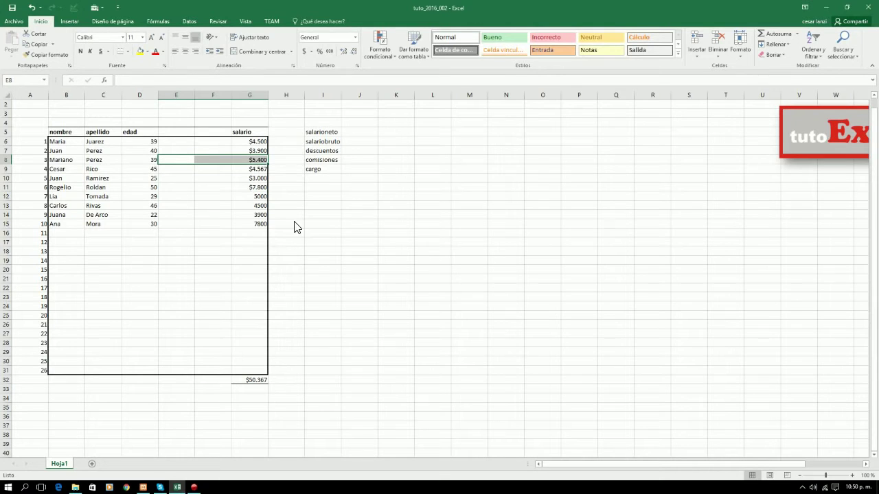
{"action": "key", "text": "ctrl+plus"}
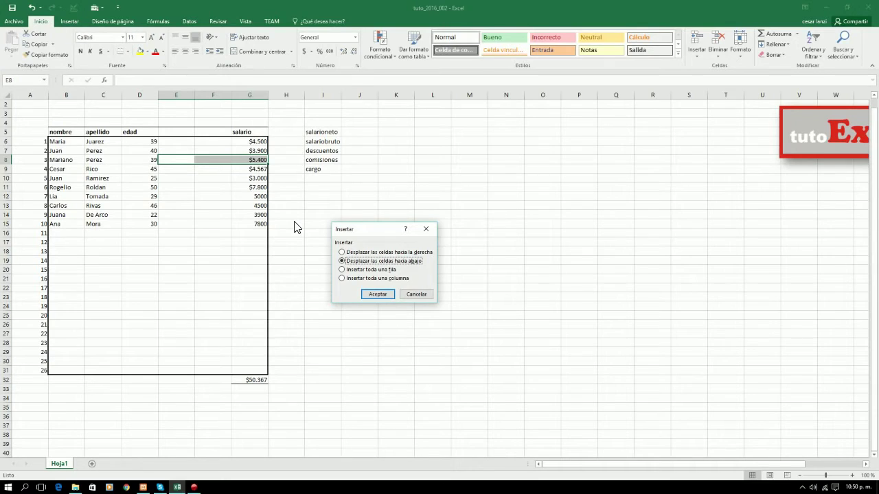
{"action": "key", "text": "c"}
{"action": "key", "text": "Return"}
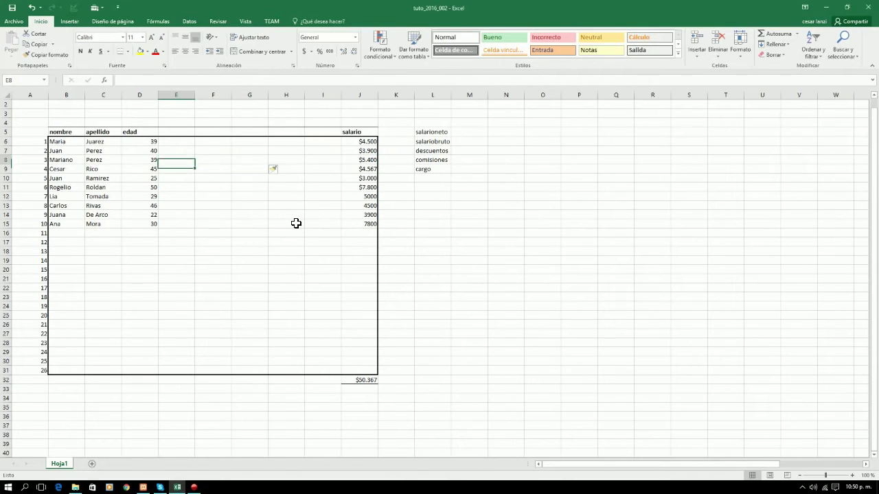
Step: Examine the empty header cells E5:I5 between edad and salario
{"action": "key", "text": "Up"}
{"action": "key", "text": "Up"}
{"action": "key", "text": "Up"}
{"action": "key", "text": "Right"}
{"action": "key", "text": "Right"}
{"action": "key", "text": "Right"}
{"action": "key", "text": "Right"}
{"action": "key", "text": "Right"}
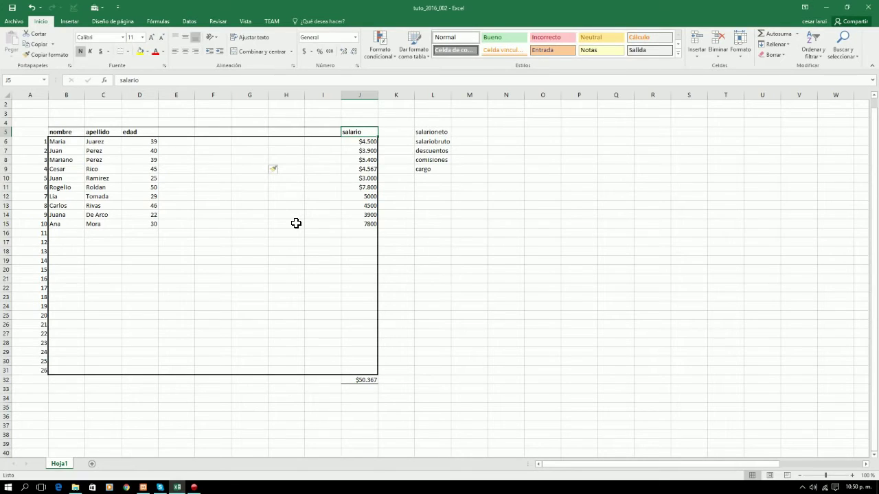
{"action": "key", "text": "Left"}
{"action": "key", "text": "Left"}
{"action": "key", "text": "Left"}
{"action": "key", "text": "Left"}
{"action": "key", "text": "Left"}
{"action": "key", "text": "Right"}
{"action": "key", "text": "Right"}
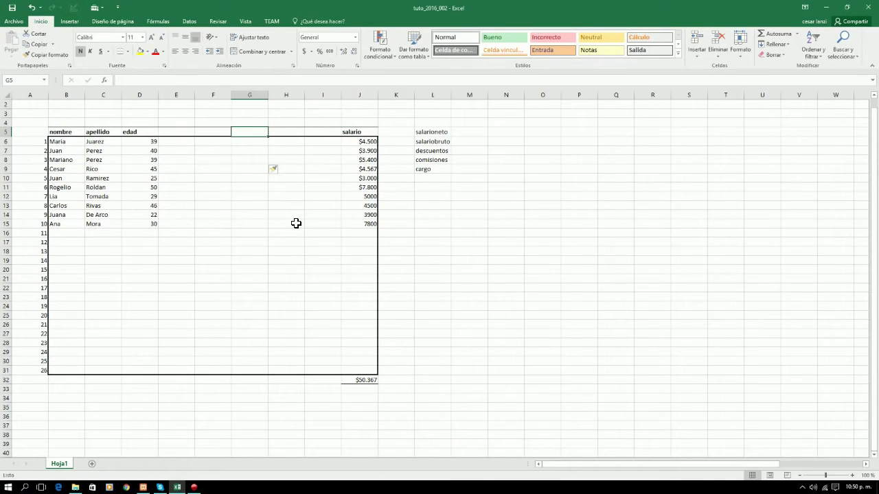
{"action": "key", "text": "Right"}
{"action": "key", "text": "Right"}
Step: Enter the column headers cargo in E5 and salario bruto in F5
{"action": "key", "text": "Left"}
{"action": "key", "text": "Left"}
{"action": "key", "text": "Left"}
{"action": "key", "text": "Left"}
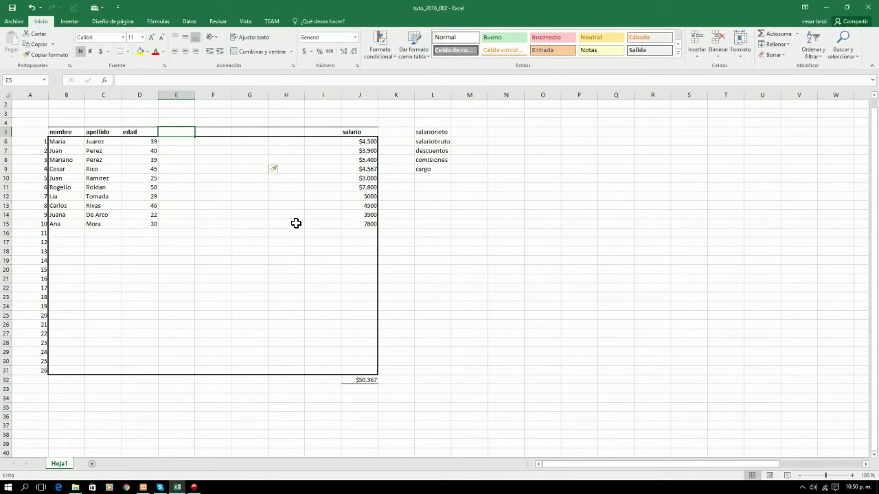
{"action": "type", "text": "cargo"}
{"action": "key", "text": "Right"}
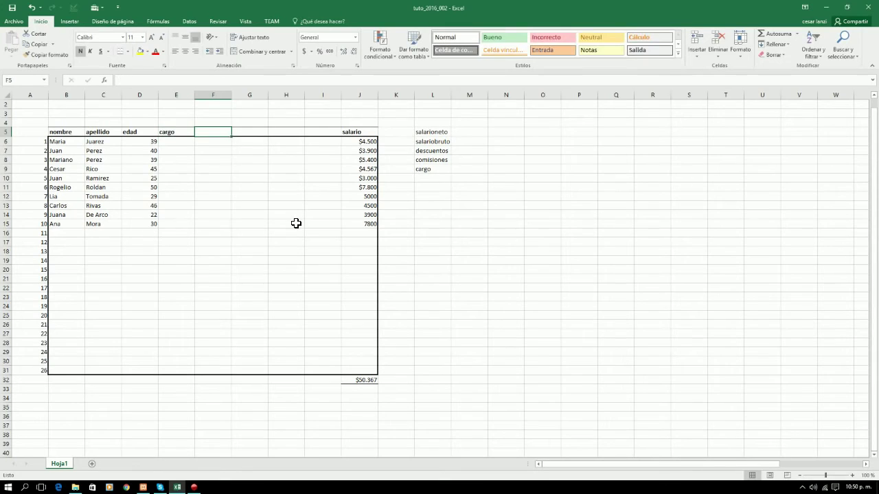
{"action": "type", "text": "sa"}
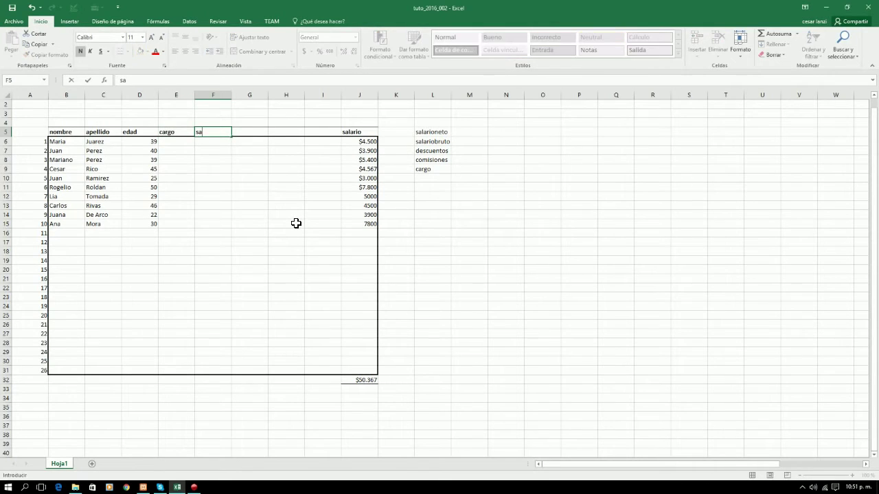
{"action": "type", "text": "lario bruto"}
{"action": "key", "text": "Right"}
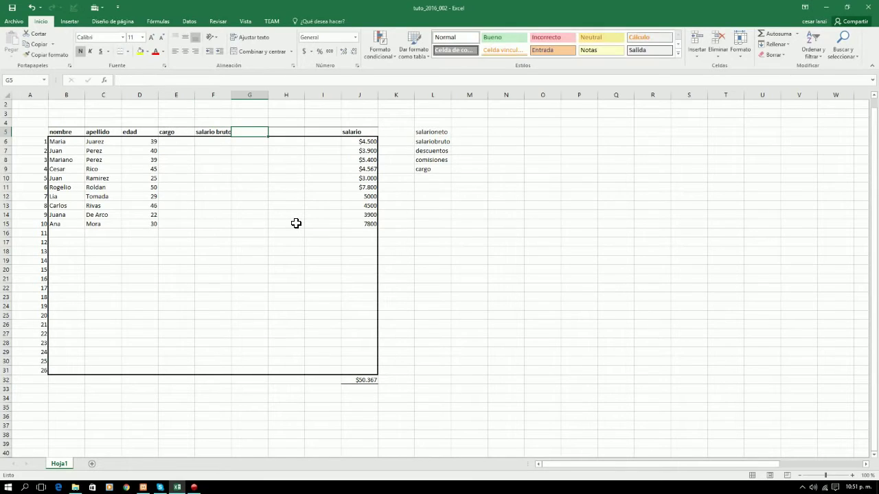
Step: Enter the column headers comisiones in G5 and descuentos in H5
{"action": "type", "text": "co"}
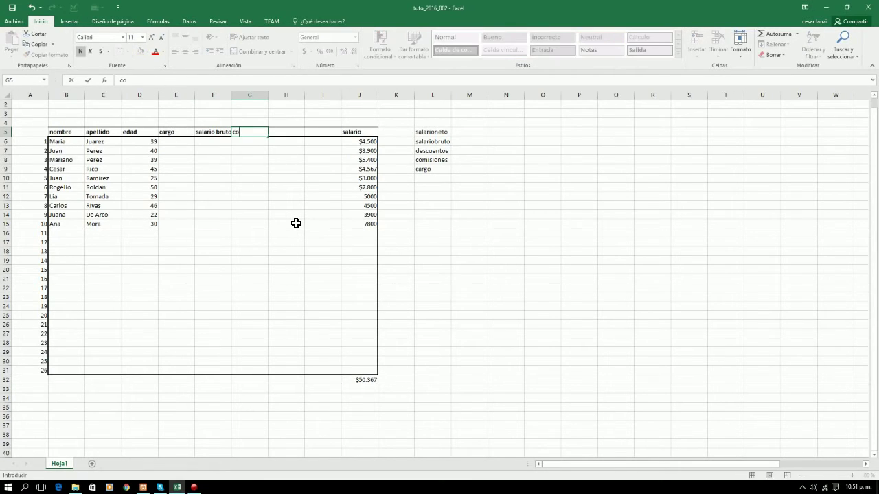
{"action": "type", "text": "misiones"}
{"action": "key", "text": "Right"}
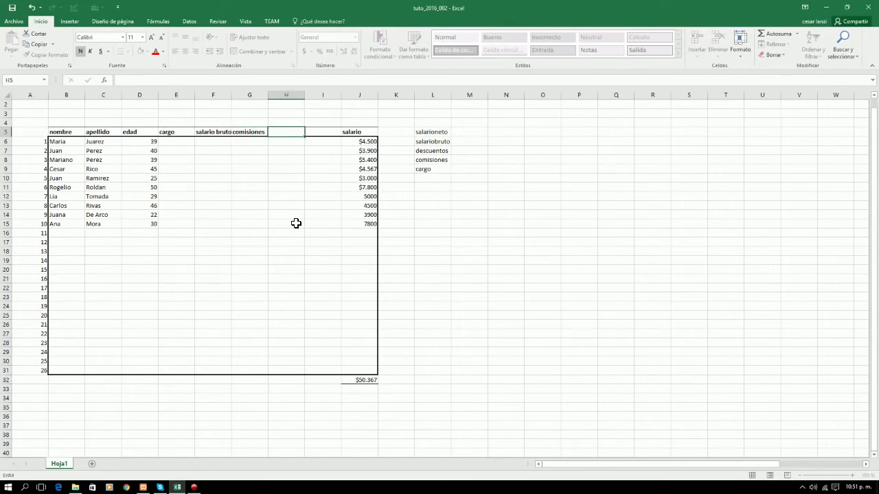
{"action": "type", "text": "descuentos"}
{"action": "key", "text": "Right"}
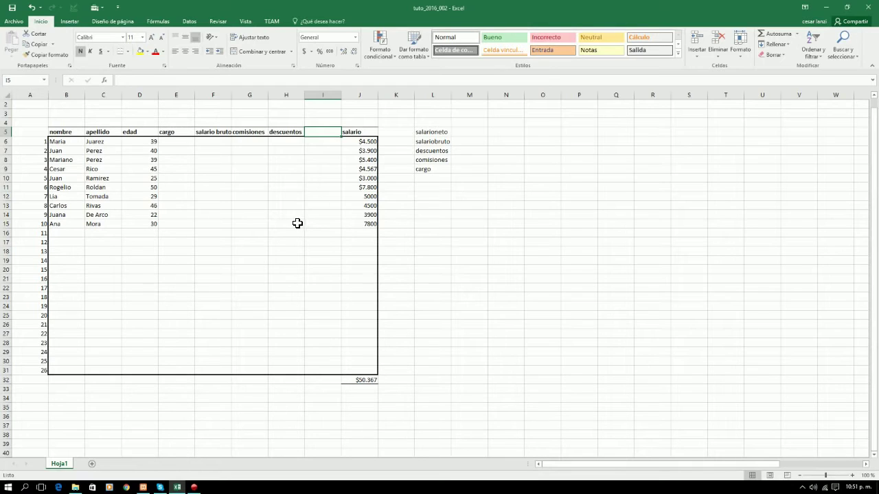
Step: Delete the entire surplus empty column I between descuentos and salario
{"action": "key", "text": "ctrl+minus"}
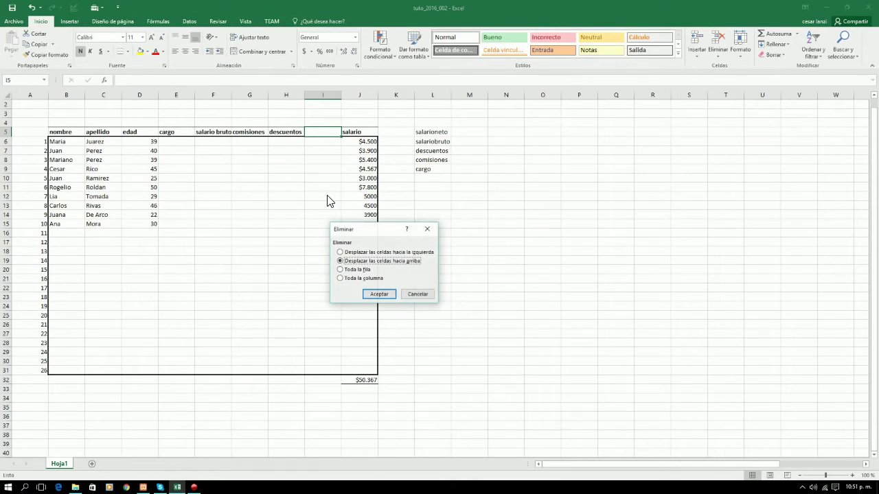
{"action": "key", "text": "Down"}
{"action": "key", "text": "Down"}
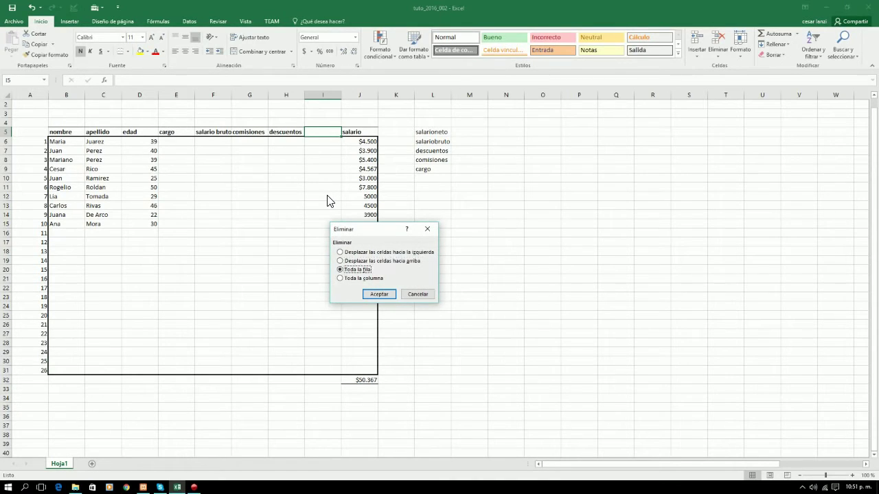
{"action": "key", "text": "Return"}
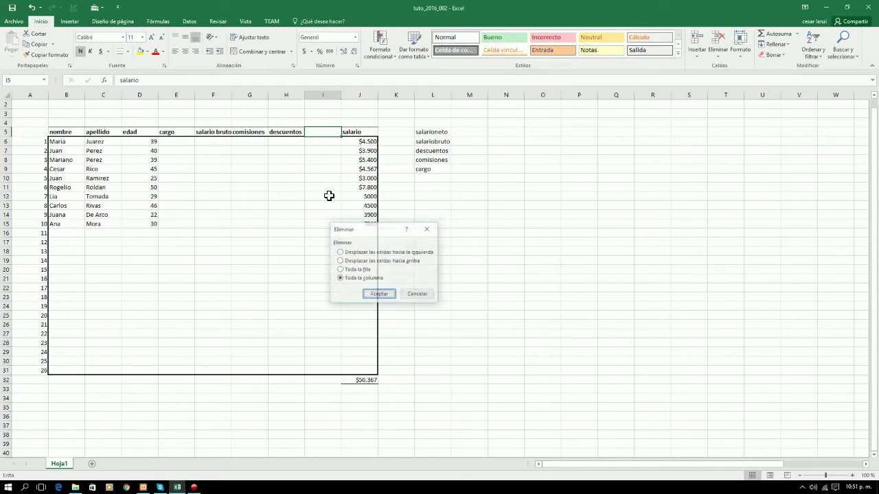
Step: Rename the salario header in I5 as salario neto
{"action": "key", "text": "Left"}
{"action": "key", "text": "Left"}
{"action": "key", "text": "Left"}
{"action": "key", "text": "Right"}
{"action": "key", "text": "Right"}
{"action": "key", "text": "Right"}
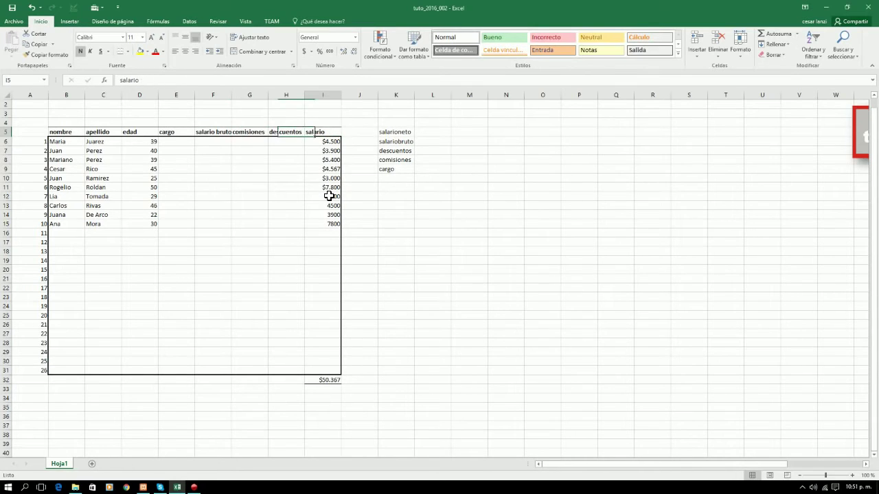
{"action": "type", "text": "sa"}
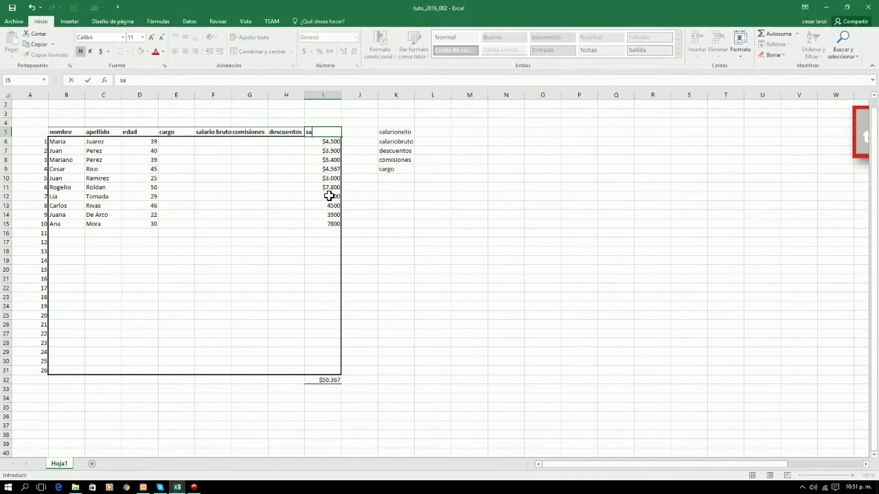
{"action": "type", "text": "lario neto"}
{"action": "key", "text": "Return"}
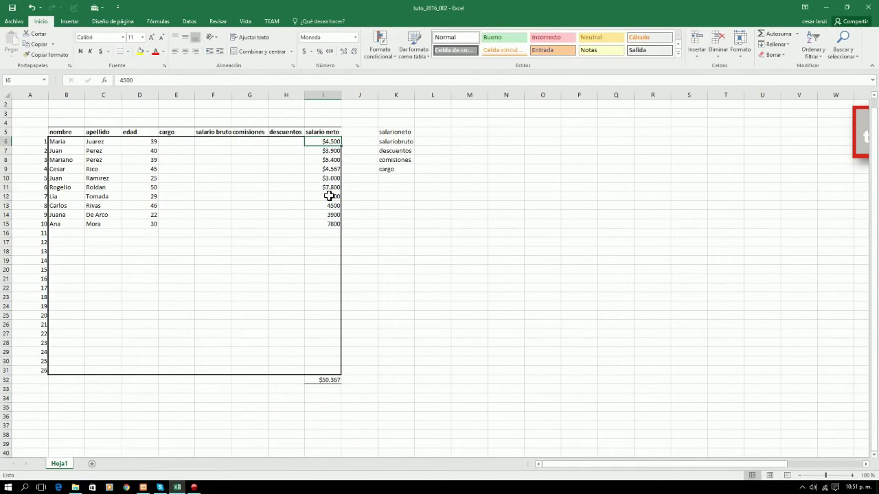
Step: Examine the salary amounts listed under salario neto in column I
{"action": "key", "text": "Down"}
{"action": "key", "text": "Down"}
{"action": "key", "text": "Down"}
{"action": "key", "text": "Down"}
{"action": "key", "text": "Down"}
{"action": "key", "text": "Down"}
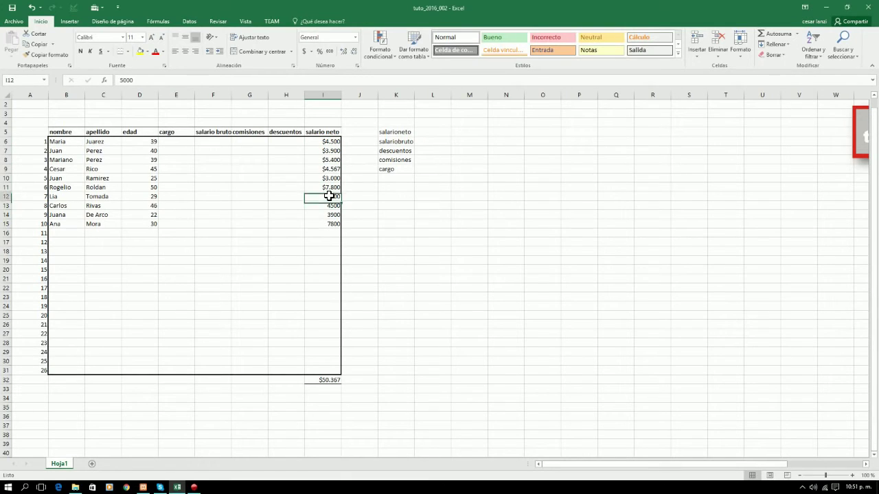
{"action": "key", "text": "Up"}
{"action": "key", "text": "Up"}
{"action": "key", "text": "Up"}
{"action": "key", "text": "Up"}
{"action": "key", "text": "Up"}
{"action": "key", "text": "Up"}
{"action": "key", "text": "Down"}
{"action": "key", "text": "Down"}
{"action": "key", "text": "Down"}
{"action": "key", "text": "Down"}
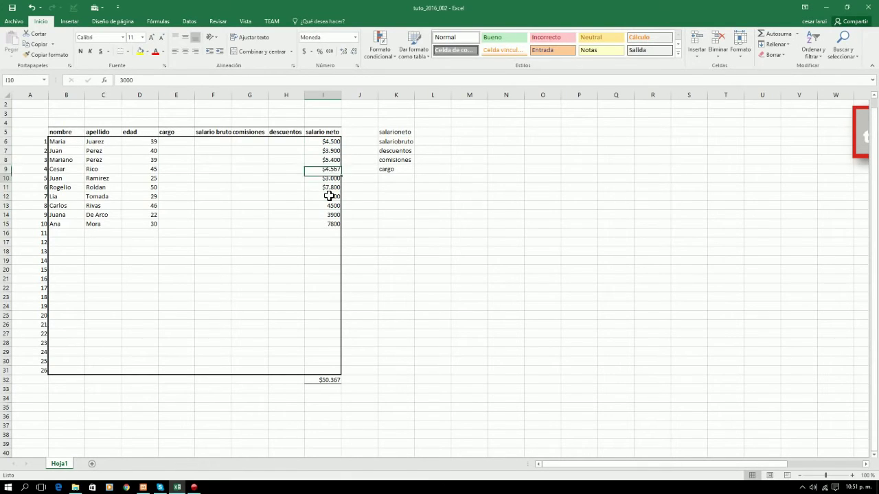
{"action": "key", "text": "Down"}
{"action": "key", "text": "Up"}
{"action": "key", "text": "Up"}
{"action": "key", "text": "Up"}
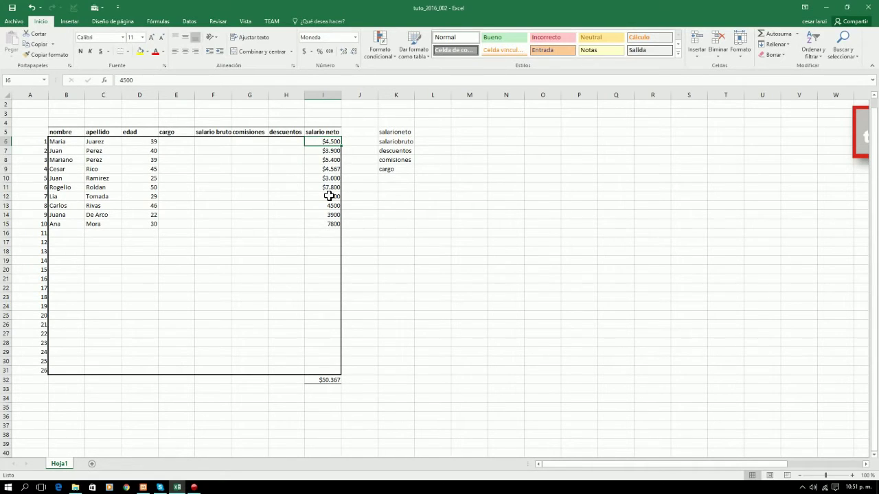
Step: Adjust the widths of columns F to I so the headers from salario bruto to salario neto fit with some spare room
{"action": "key", "text": "Left"}
{"action": "key", "text": "Left"}
{"action": "key", "text": "Left"}
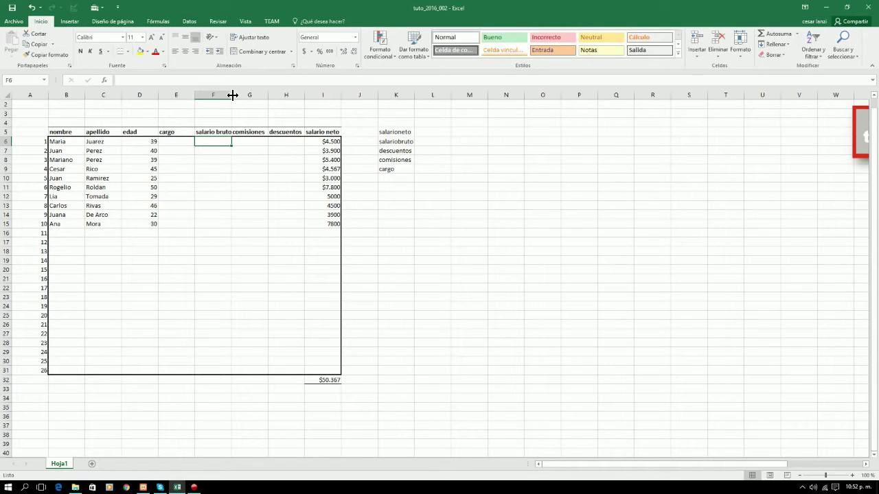
{"action": "double_click", "coordinate": [232, 96]}
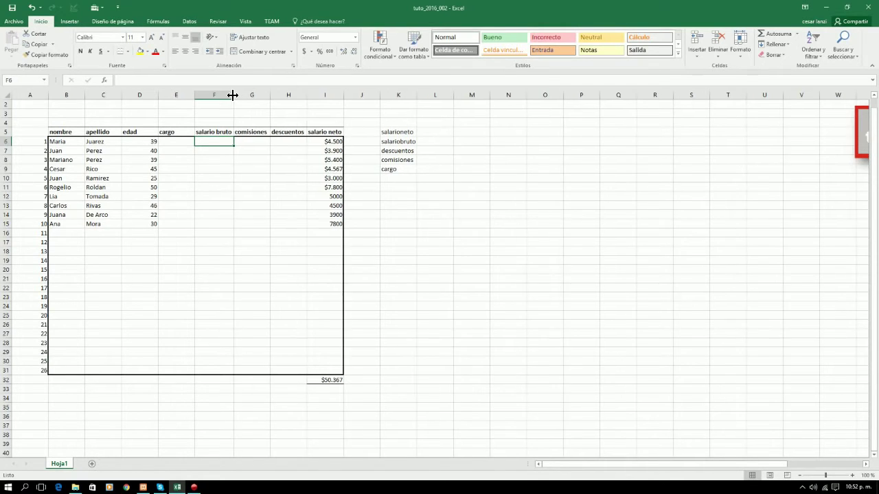
{"action": "double_click", "coordinate": [271, 95]}
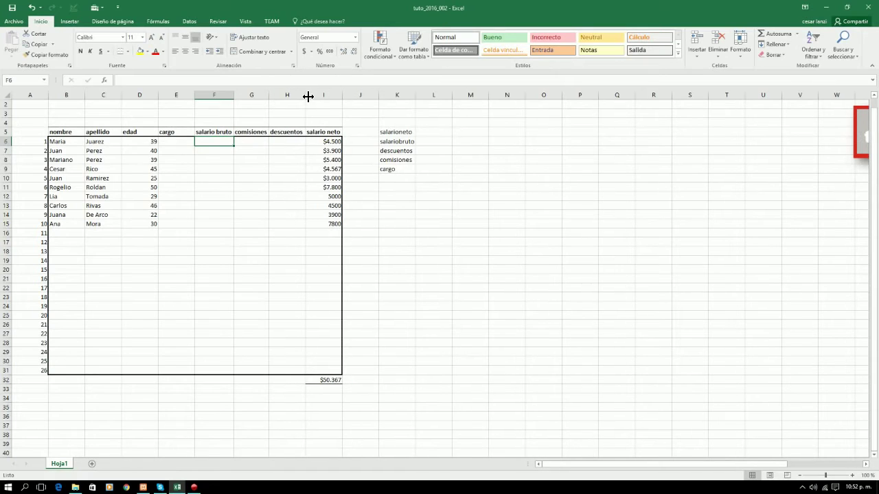
{"action": "left_click", "coordinate": [343, 97]}
{"action": "left_click", "coordinate": [320, 133]}
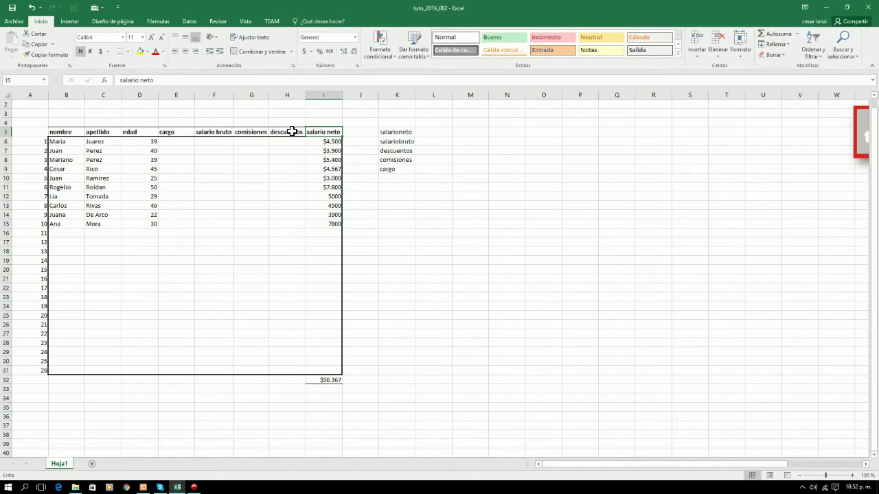
{"action": "left_click_drag", "start_coordinate": [270, 97], "coordinate": [238, 97]}
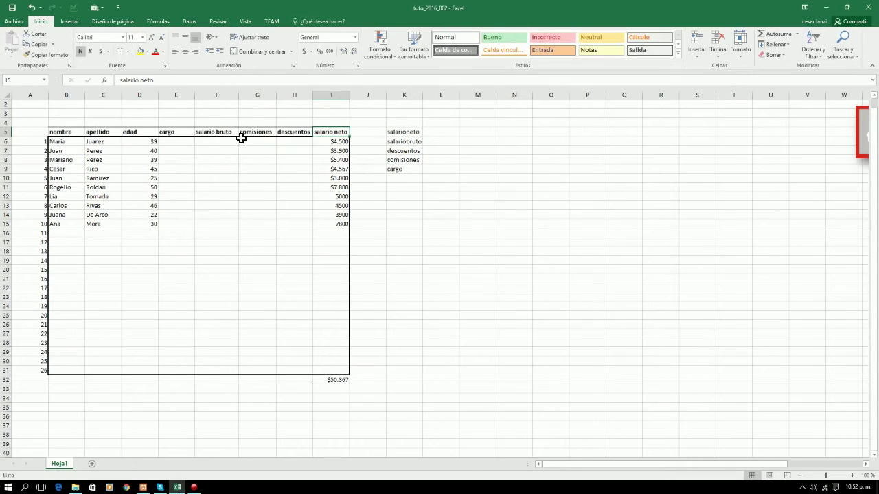
{"action": "left_click_drag", "start_coordinate": [349, 98], "coordinate": [354, 98]}
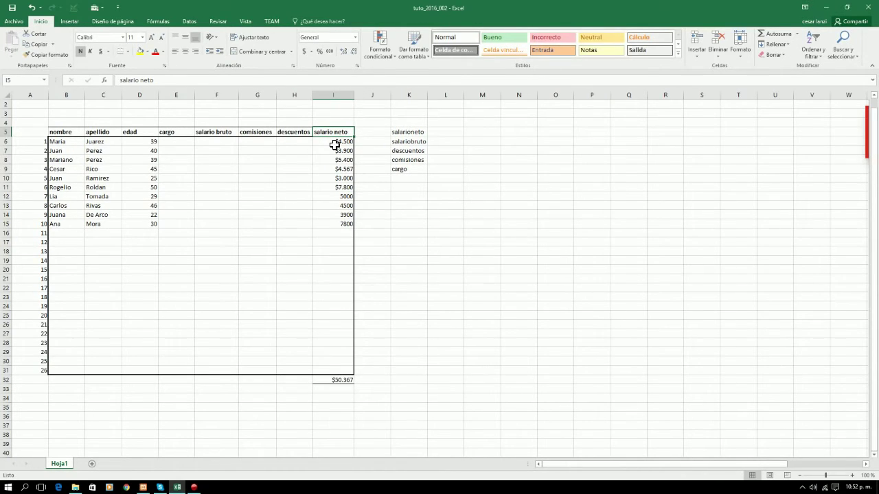
Step: Copy the salary amounts in I6:I15 and paste only their values into the cargo column starting at E6
{"action": "left_click_drag", "start_coordinate": [333, 142], "coordinate": [320, 224]}
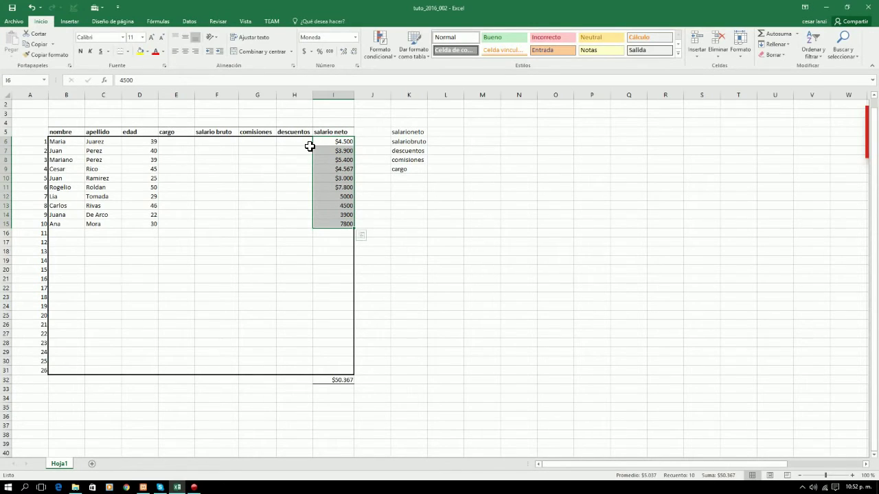
{"action": "left_click", "coordinate": [173, 143]}
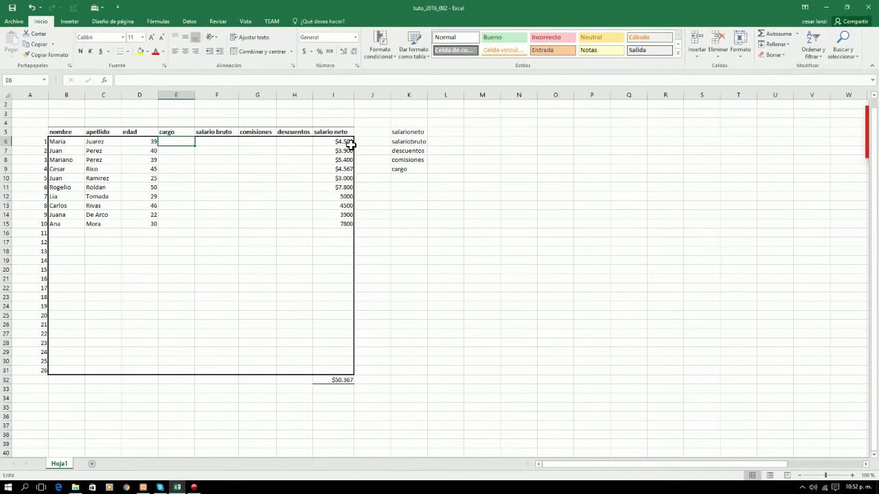
{"action": "left_click_drag", "start_coordinate": [341, 141], "coordinate": [334, 223]}
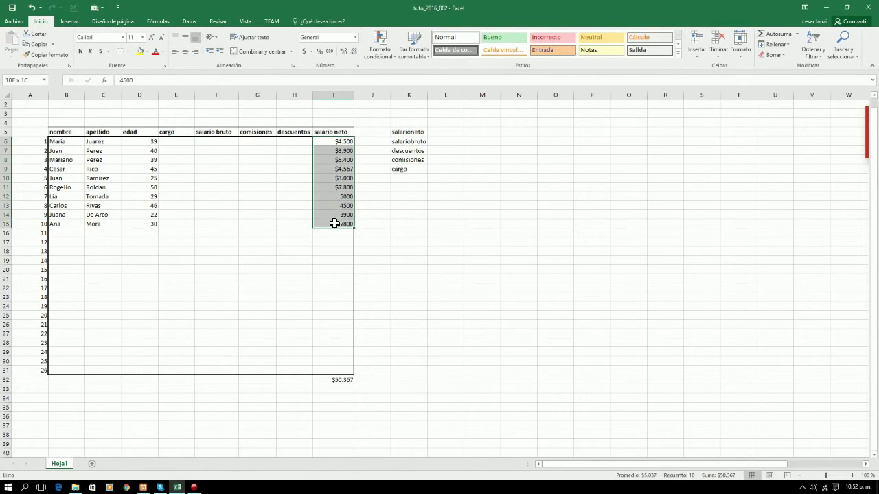
{"action": "key", "text": "ctrl+c"}
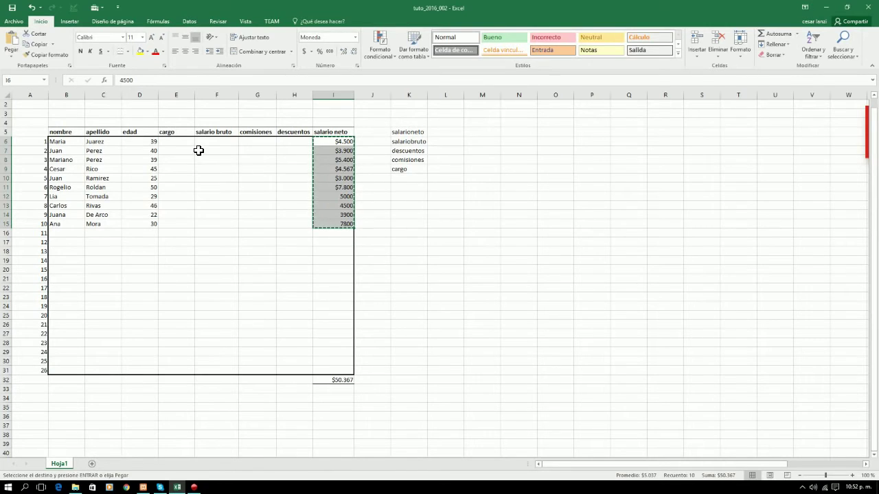
{"action": "left_click", "coordinate": [178, 141]}
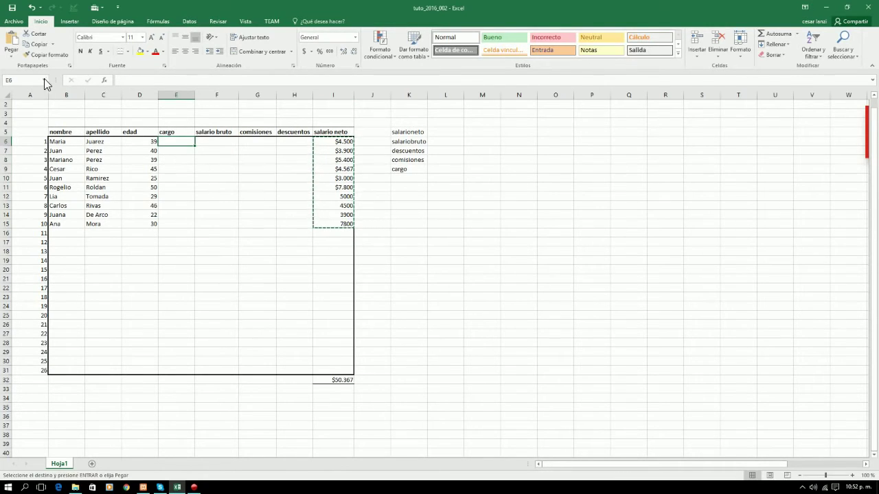
{"action": "left_click", "coordinate": [11, 55]}
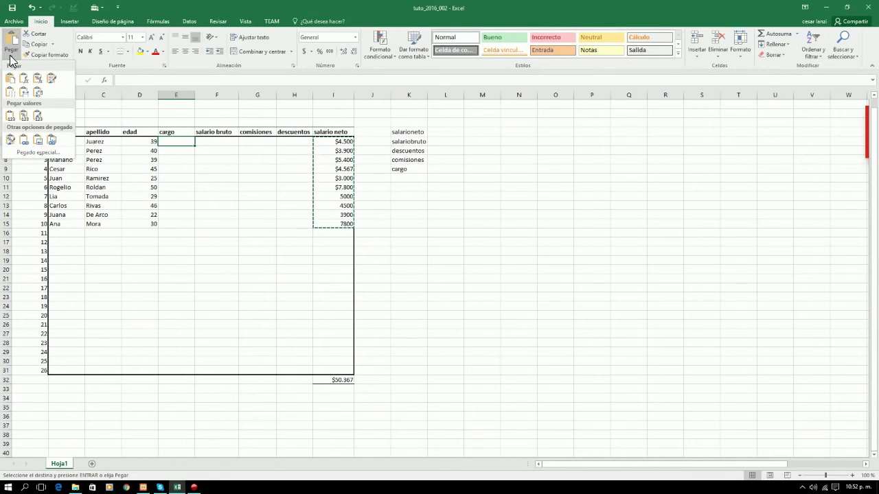
{"action": "left_click", "coordinate": [10, 117]}
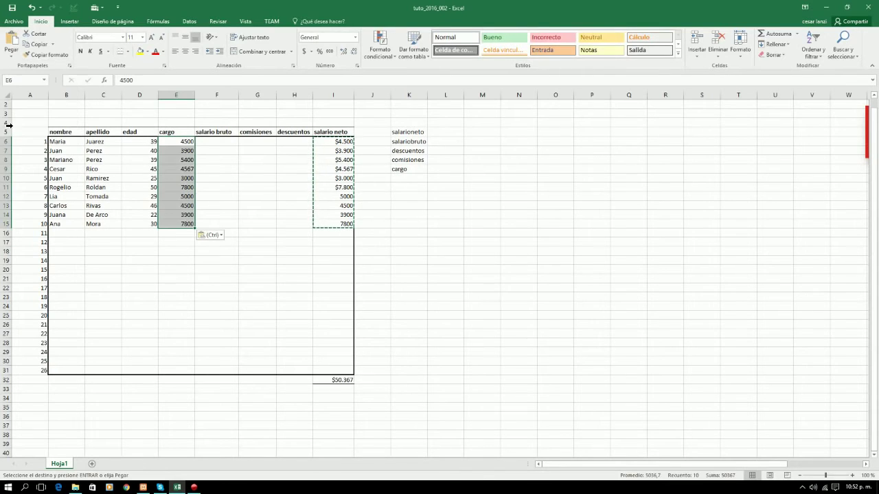
Step: Examine the pasted values in E6:E15 to check that they carry no currency format
{"action": "left_click", "coordinate": [227, 224]}
{"action": "left_click", "coordinate": [186, 141]}
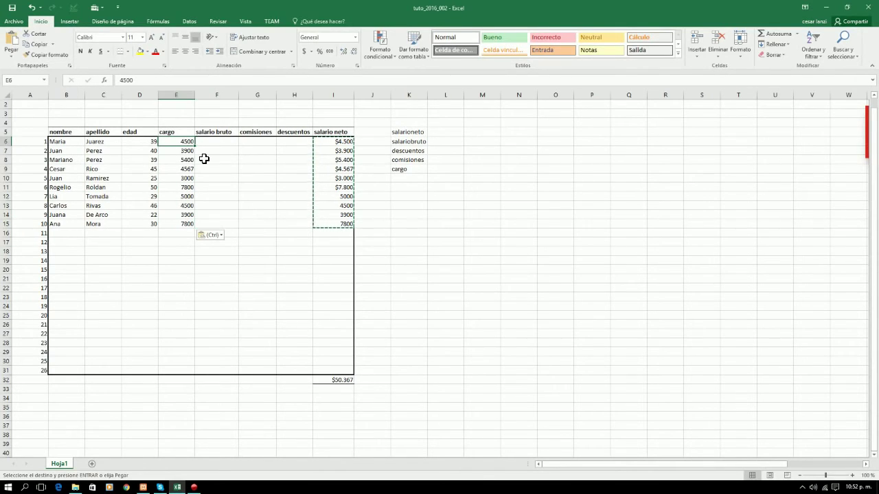
{"action": "key", "text": "Down"}
{"action": "key", "text": "Down"}
{"action": "key", "text": "Down"}
{"action": "key", "text": "Down"}
{"action": "key", "text": "Down"}
{"action": "key", "text": "Down"}
{"action": "key", "text": "Down"}
{"action": "key", "text": "Down"}
{"action": "key", "text": "Down"}
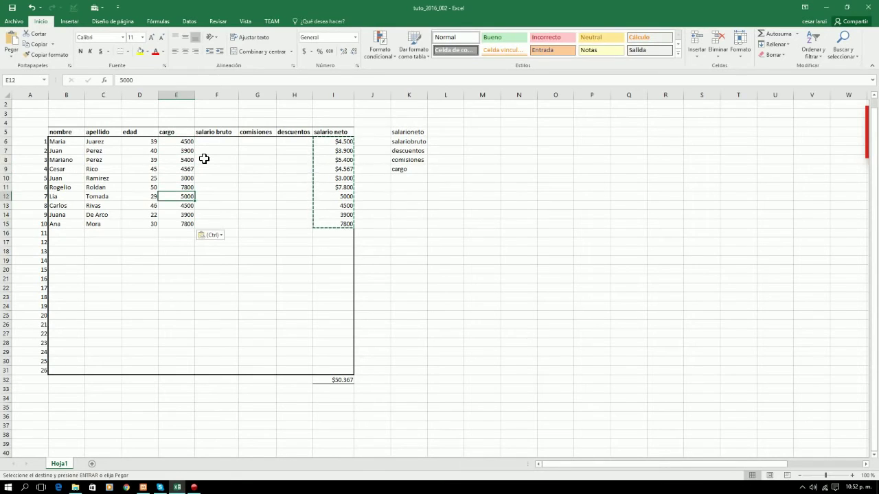
{"action": "key", "text": "Up"}
{"action": "key", "text": "Up"}
{"action": "key", "text": "Up"}
{"action": "key", "text": "Up"}
{"action": "key", "text": "Up"}
{"action": "key", "text": "Up"}
{"action": "key", "text": "Up"}
{"action": "key", "text": "Up"}
{"action": "key", "text": "Up"}
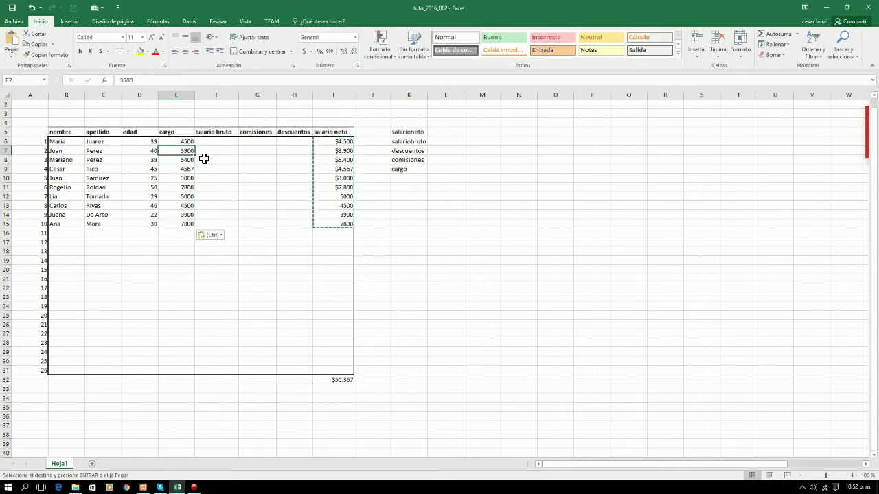
{"action": "key", "text": "Down"}
{"action": "key", "text": "Down"}
{"action": "key", "text": "Down"}
{"action": "key", "text": "Up"}
{"action": "key", "text": "Up"}
{"action": "key", "text": "Up"}
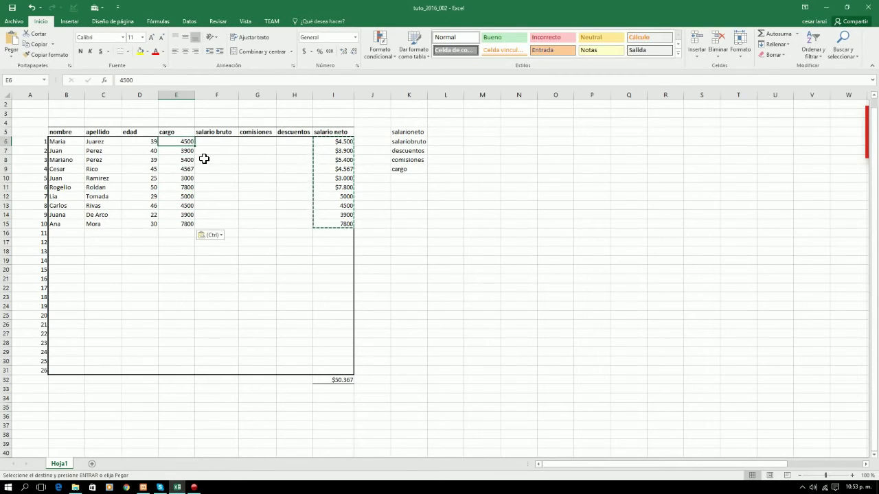
Step: Clear the salario neto amounts in I6:I15 and inspect the total formula in I32
{"action": "key", "text": "Right"}
{"action": "key", "text": "Right"}
{"action": "key", "text": "Right"}
{"action": "key", "text": "Right"}
{"action": "key", "text": "shift+Down"}
{"action": "key", "text": "shift+Down"}
{"action": "key", "text": "shift+Down"}
{"action": "key", "text": "shift+Down"}
{"action": "key", "text": "shift+Down"}
{"action": "key", "text": "shift+Down"}
{"action": "key", "text": "shift+Down"}
{"action": "key", "text": "shift+Down"}
{"action": "key", "text": "shift+Down"}
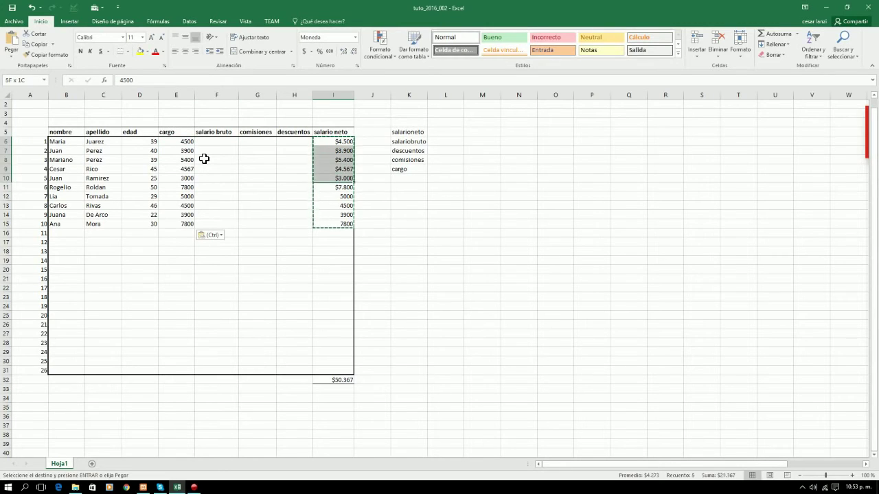
{"action": "key", "text": "Delete"}
{"action": "key", "text": "Down"}
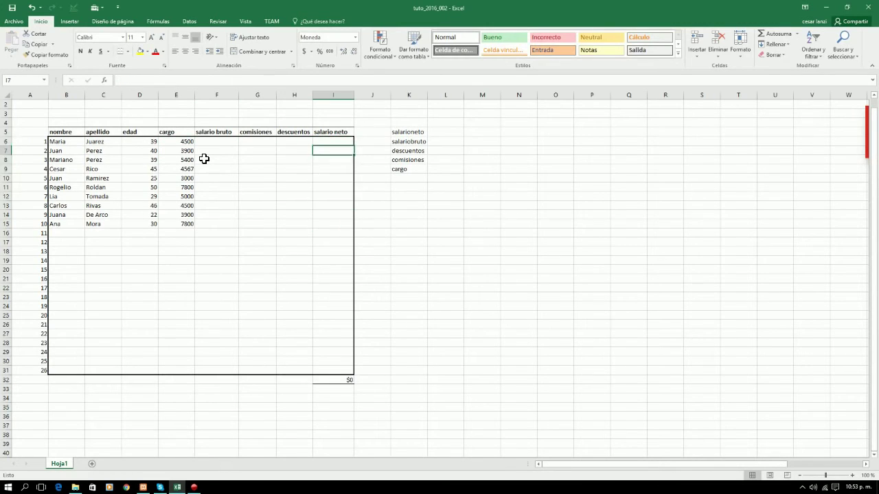
{"action": "key", "text": "Down"}
{"action": "left_click", "coordinate": [329, 382]}
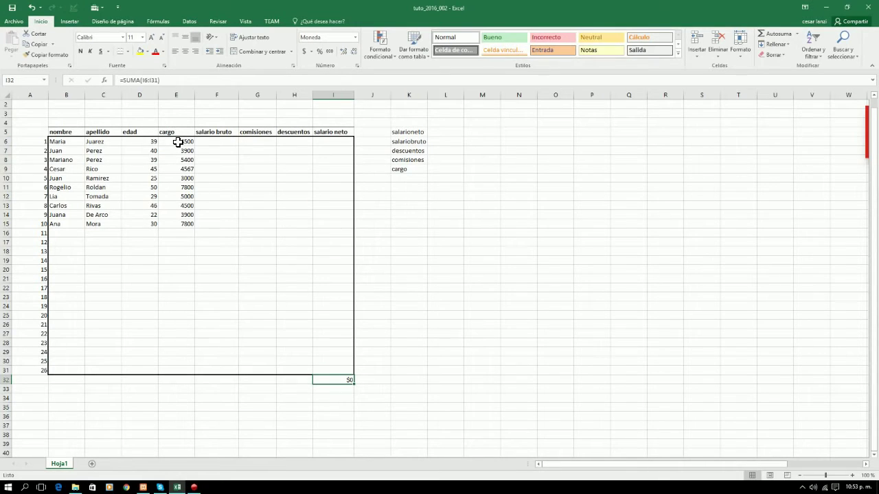
Step: Move the amounts in E6:E15 from the cargo column to the salario bruto column, starting at F6
{"action": "left_click_drag", "start_coordinate": [177, 141], "coordinate": [187, 223]}
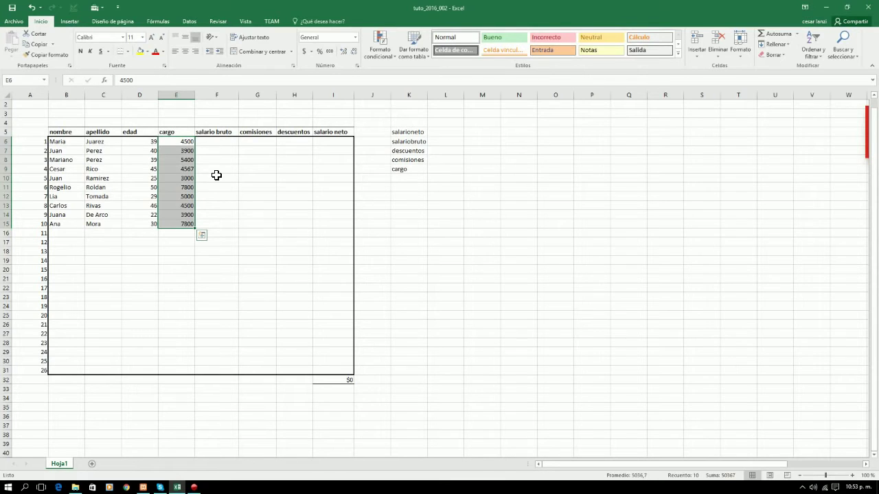
{"action": "key", "text": "ctrl+c"}
{"action": "key", "text": "Right"}
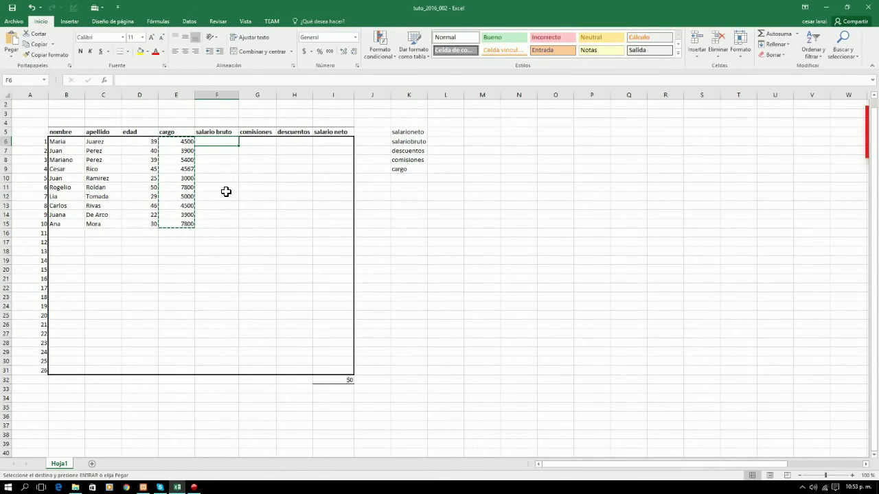
{"action": "key", "text": "ctrl+v"}
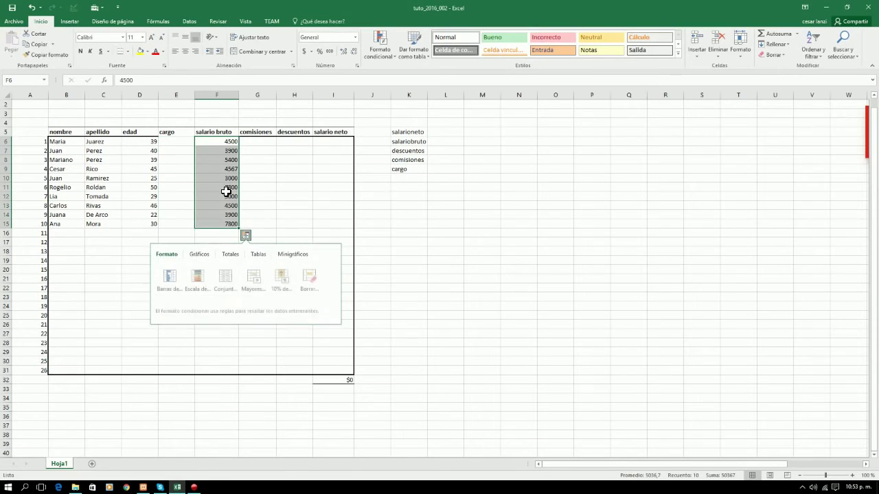
Step: Try to copy the format of the salario bruto header in F5 onto the cargo header in E5
{"action": "left_click", "coordinate": [181, 205]}
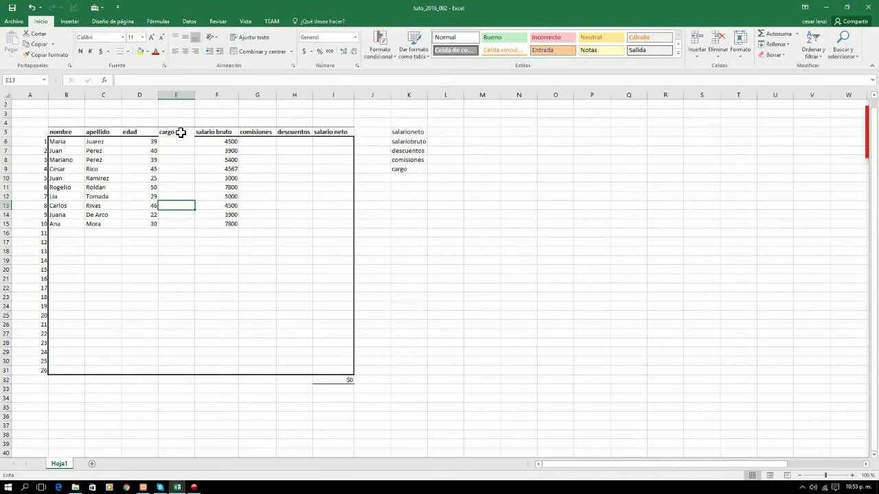
{"action": "left_click", "coordinate": [180, 132]}
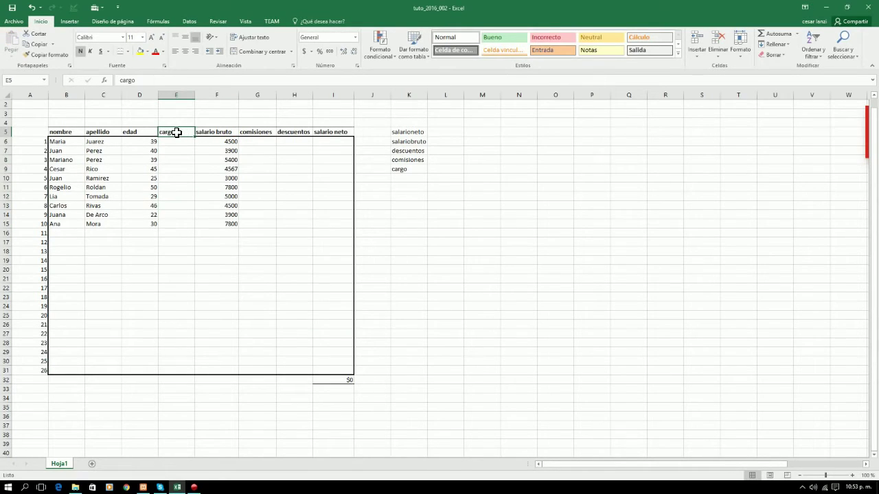
{"action": "left_click", "coordinate": [204, 132]}
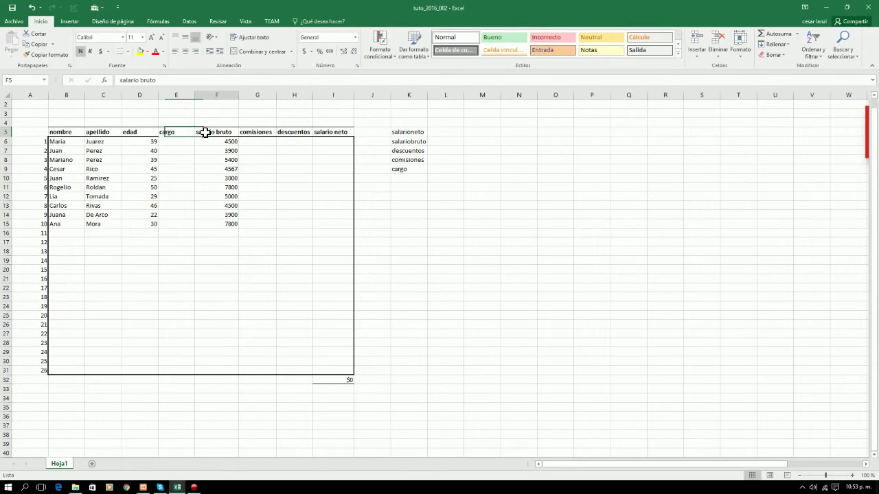
{"action": "left_click", "coordinate": [40, 55]}
{"action": "left_click", "coordinate": [166, 134]}
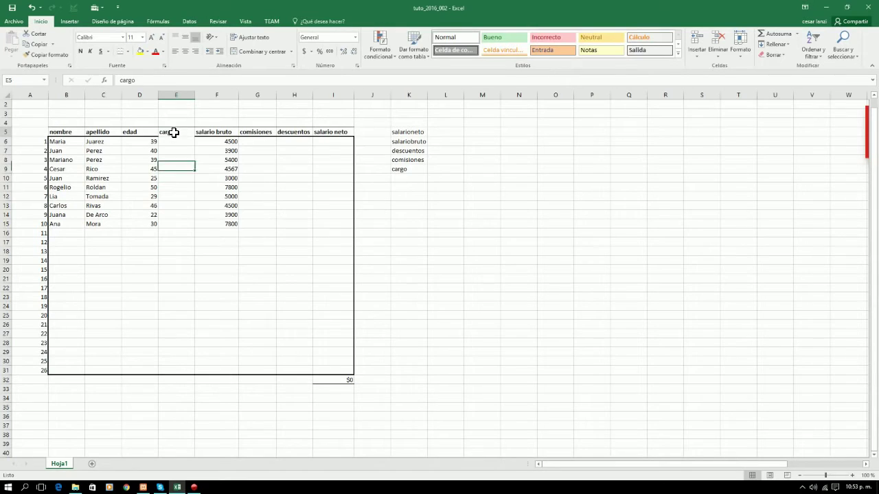
Step: Apply a thick solid bottom border to the cargo header cell E5
{"action": "right_click", "coordinate": [174, 133]}
{"action": "left_click", "coordinate": [209, 287]}
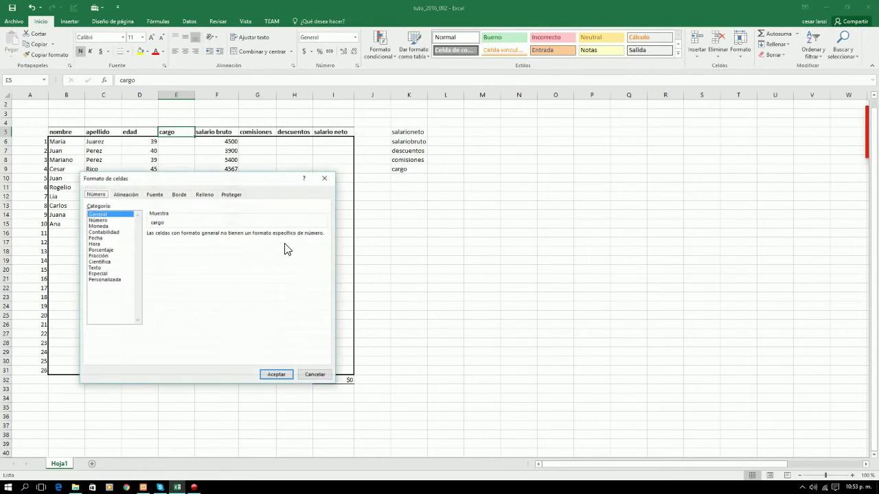
{"action": "left_click", "coordinate": [181, 197]}
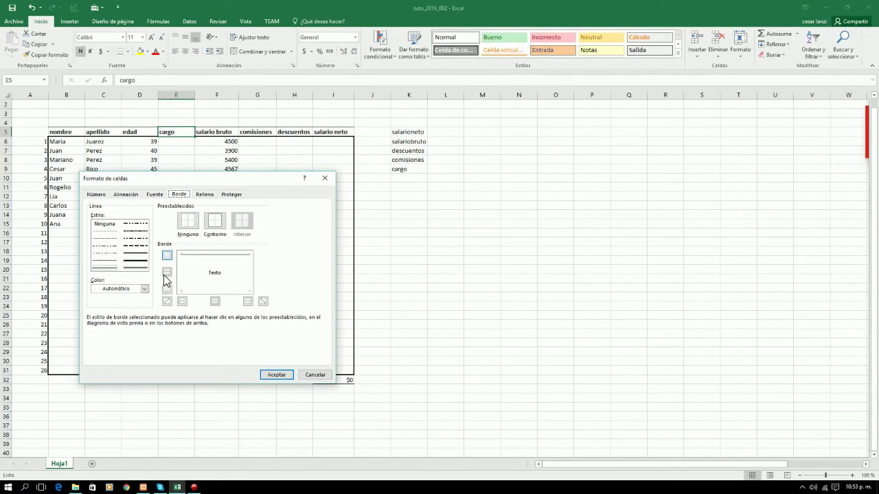
{"action": "left_click", "coordinate": [138, 258]}
{"action": "left_click", "coordinate": [205, 292]}
{"action": "left_click", "coordinate": [271, 374]}
{"action": "left_click", "coordinate": [213, 196]}
{"action": "left_click", "coordinate": [206, 215]}
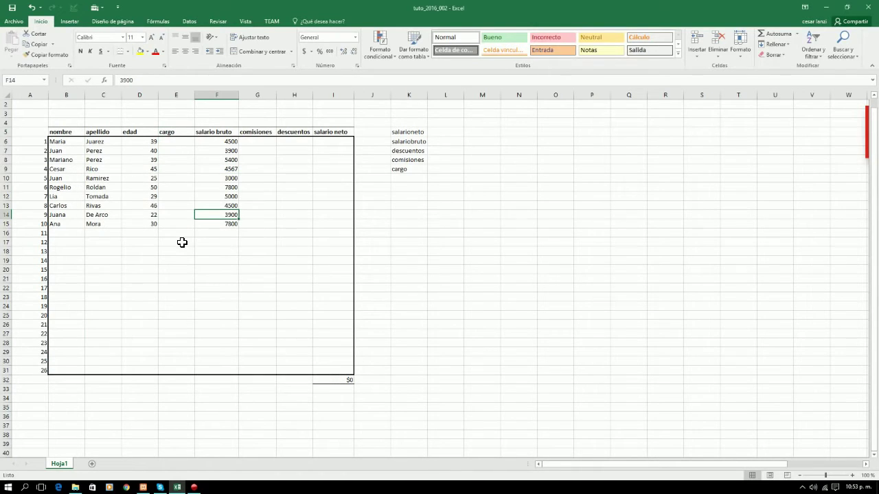
Step: Check the number format of the amounts in F6:F15 and of the first comisiones, descuentos and salario neto cells
{"action": "left_click_drag", "start_coordinate": [229, 142], "coordinate": [228, 227]}
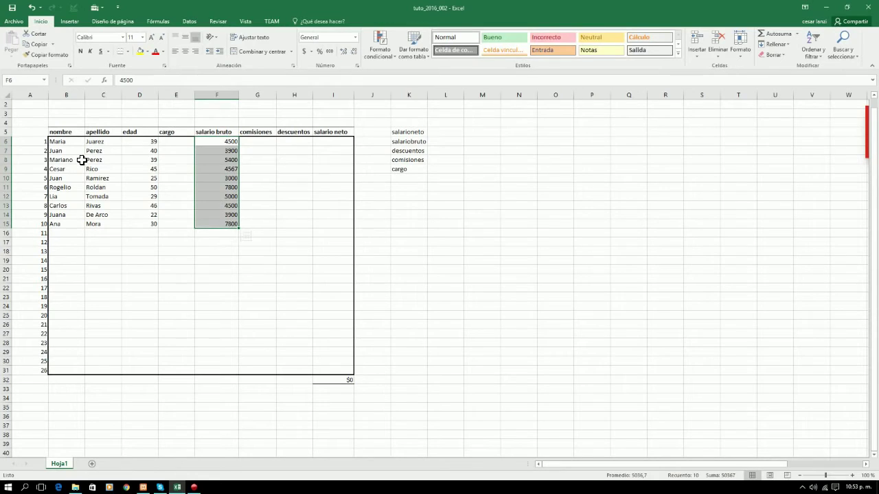
{"action": "left_click_drag", "start_coordinate": [217, 142], "coordinate": [206, 223]}
{"action": "left_click", "coordinate": [171, 146]}
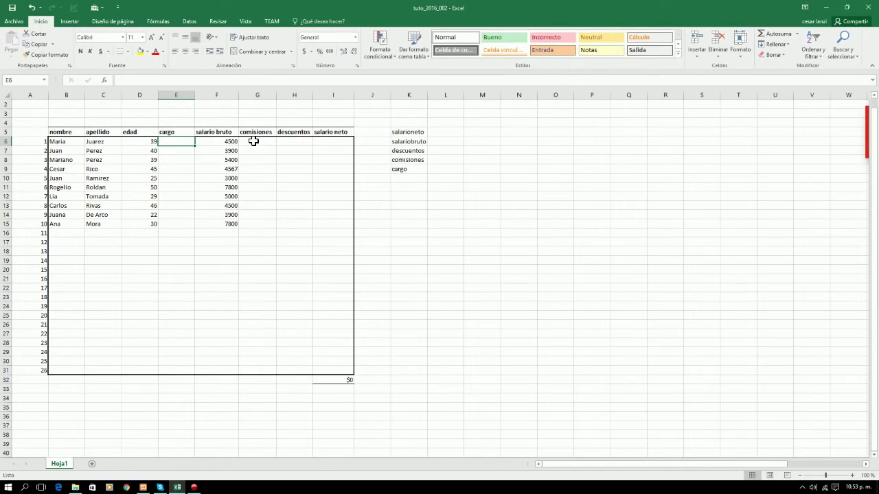
{"action": "left_click_drag", "start_coordinate": [232, 143], "coordinate": [221, 223]}
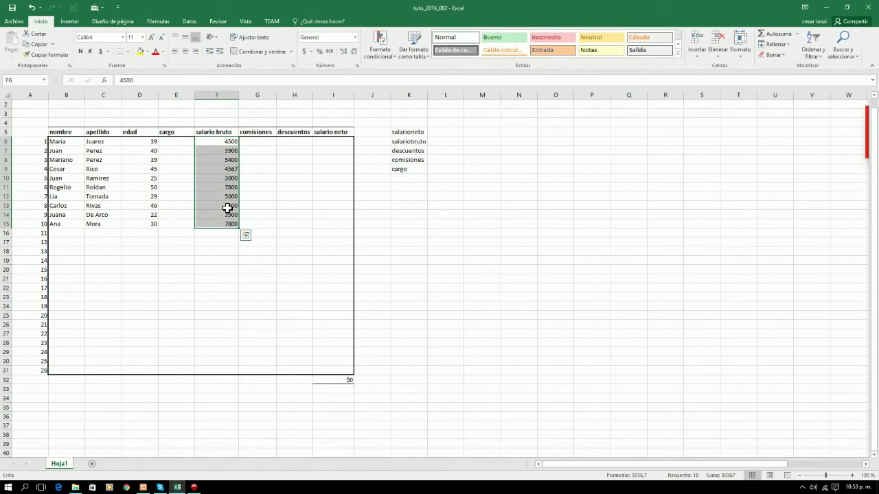
{"action": "left_click", "coordinate": [274, 142]}
{"action": "left_click", "coordinate": [293, 141]}
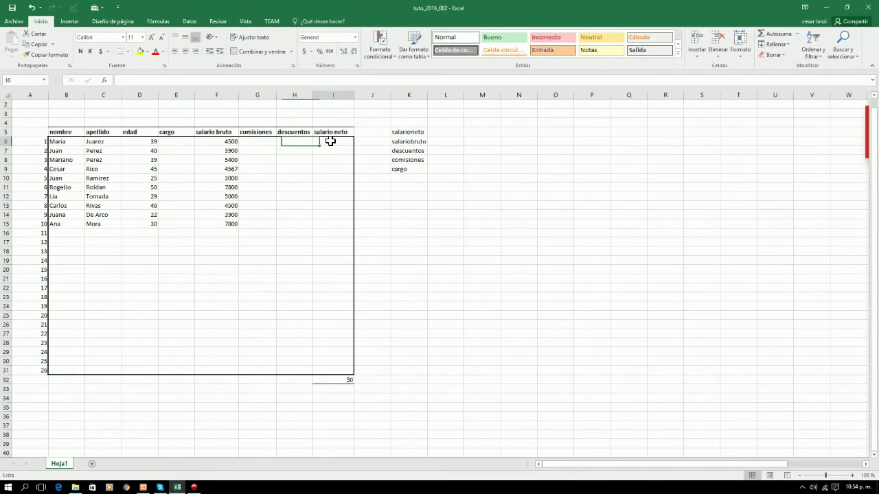
{"action": "left_click", "coordinate": [330, 141]}
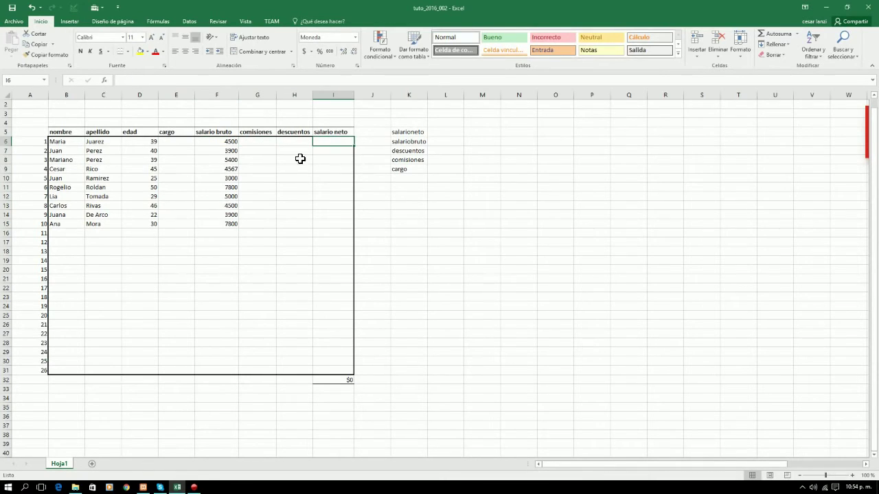
Step: Format the range F6:I31 as Moneda with the $ symbol and 2 decimal places
{"action": "left_click_drag", "start_coordinate": [210, 142], "coordinate": [325, 366]}
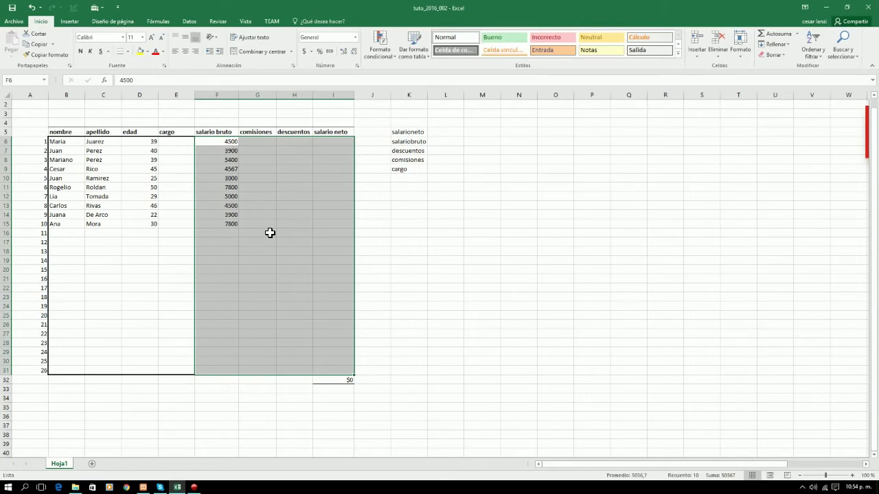
{"action": "right_click", "coordinate": [265, 180]}
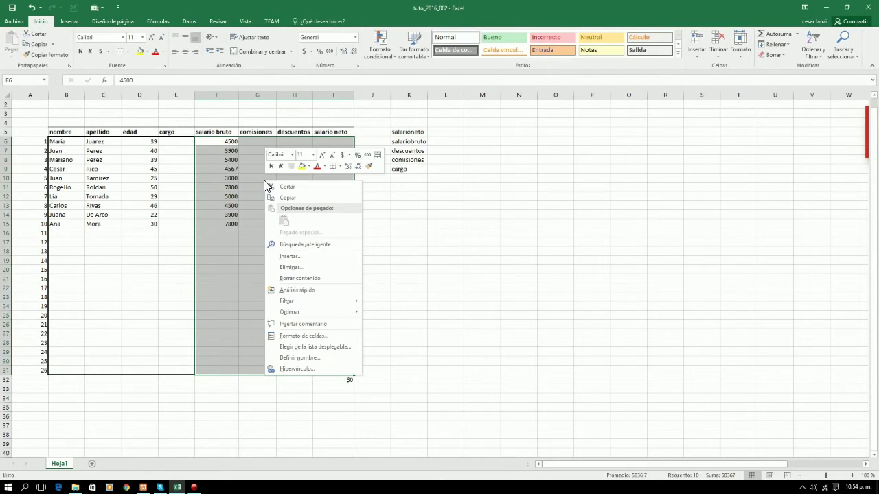
{"action": "left_click", "coordinate": [309, 335]}
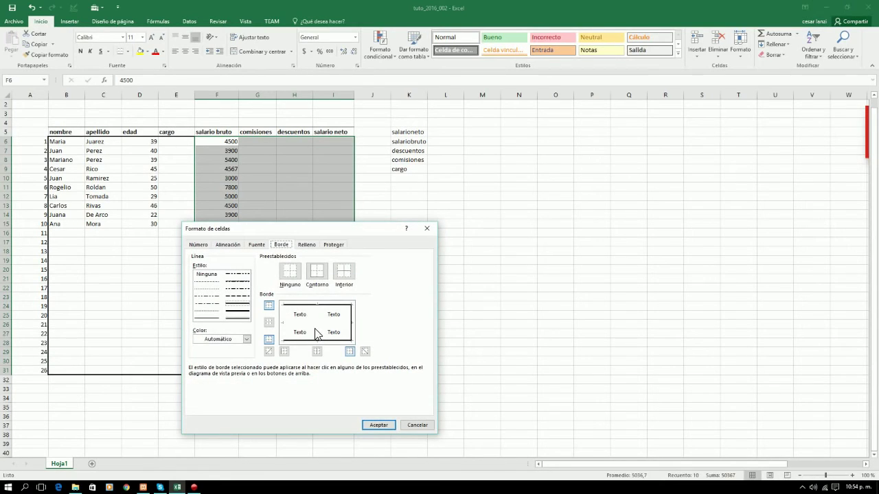
{"action": "left_click", "coordinate": [206, 245]}
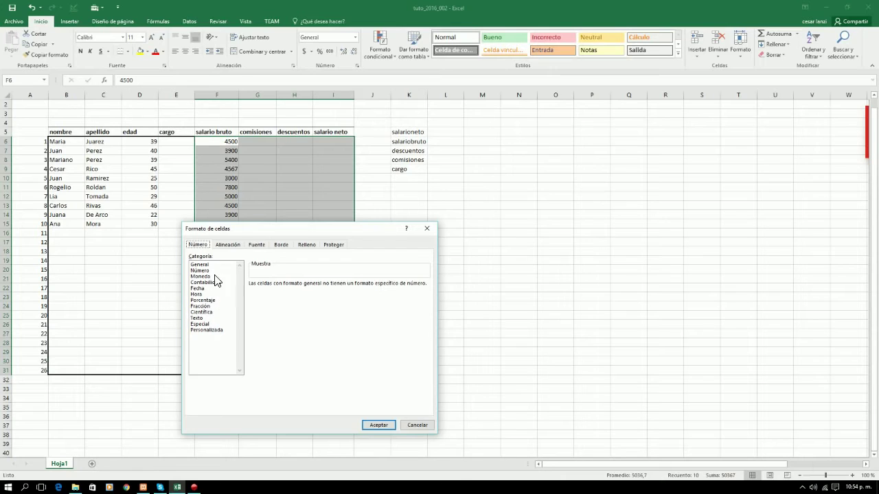
{"action": "left_click", "coordinate": [201, 277]}
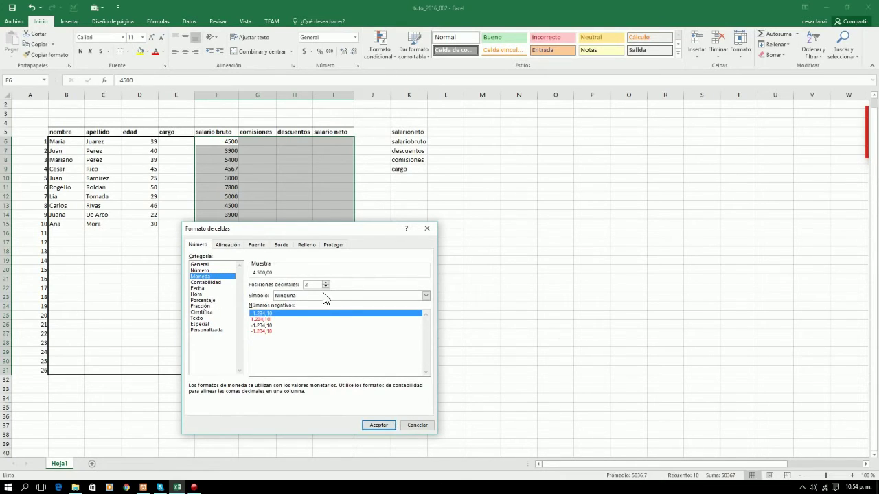
{"action": "left_click", "coordinate": [425, 295]}
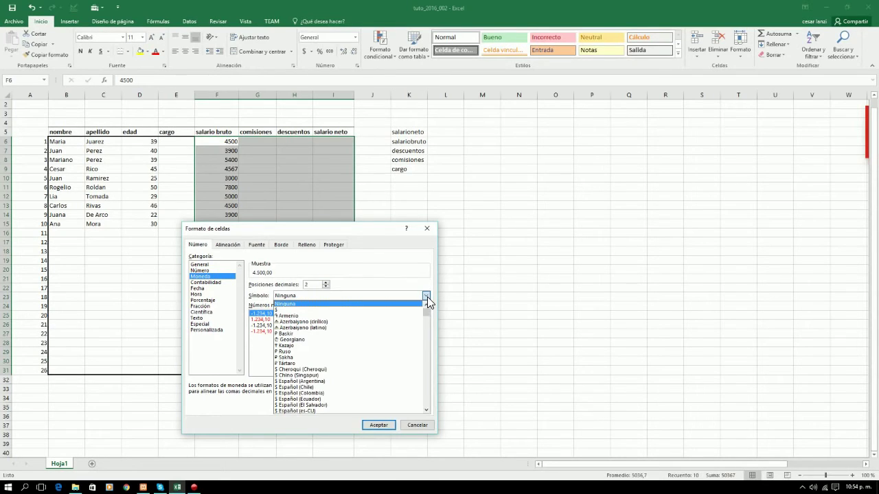
{"action": "left_click", "coordinate": [288, 310]}
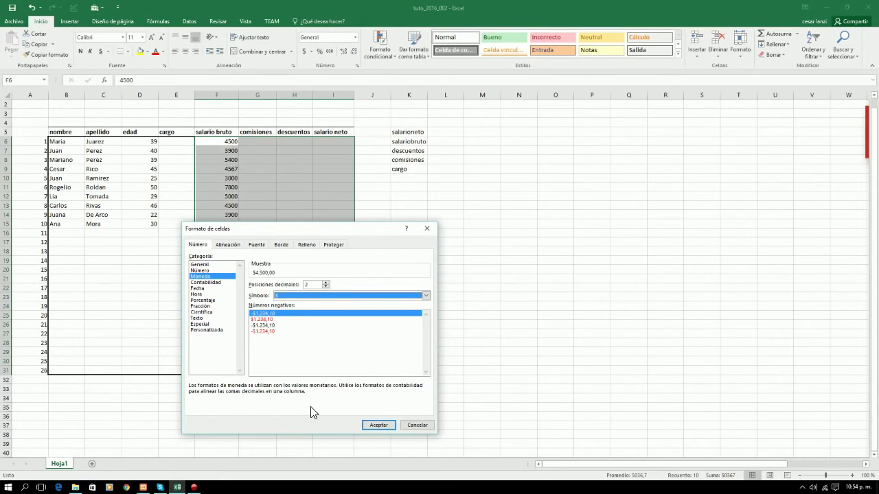
{"action": "left_click", "coordinate": [381, 425]}
{"action": "left_click", "coordinate": [295, 306]}
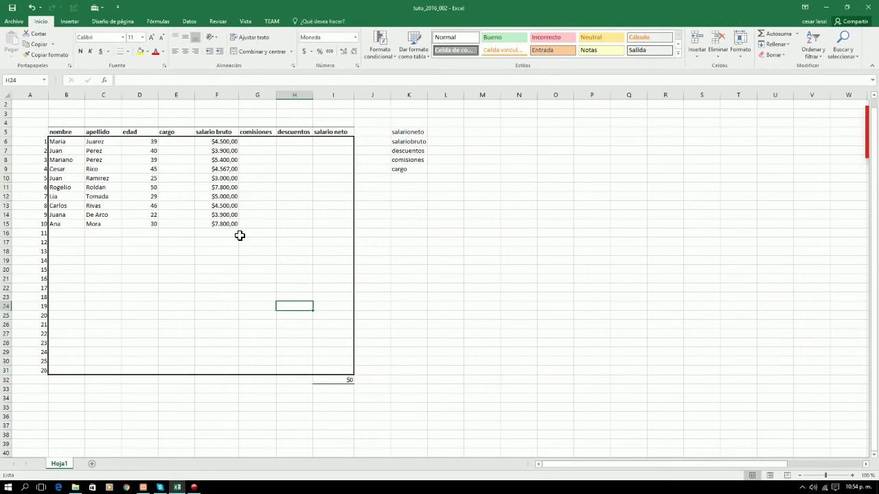
Step: Test the currency format by entering 125 in comisiones cell G7 and 564 in descuentos cell H9
{"action": "left_click", "coordinate": [267, 152]}
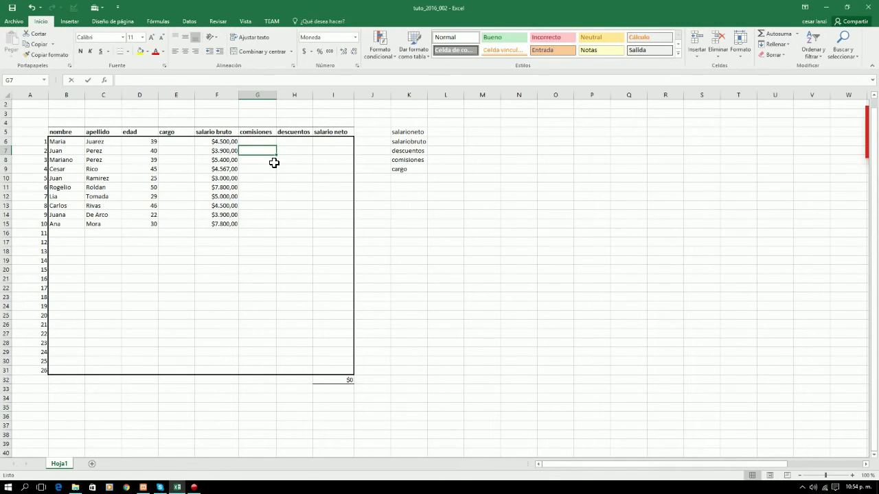
{"action": "type", "text": "125"}
{"action": "key", "text": "Return"}
{"action": "key", "text": "Down"}
{"action": "key", "text": "Right"}
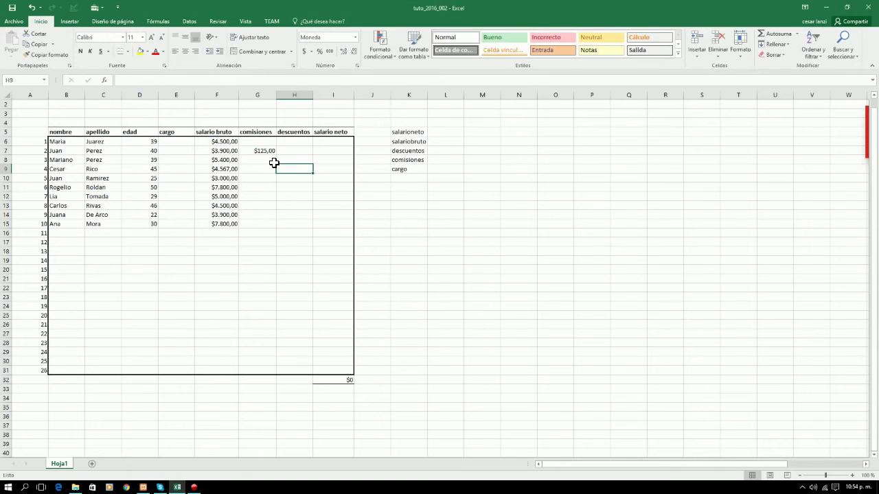
{"action": "type", "text": "564"}
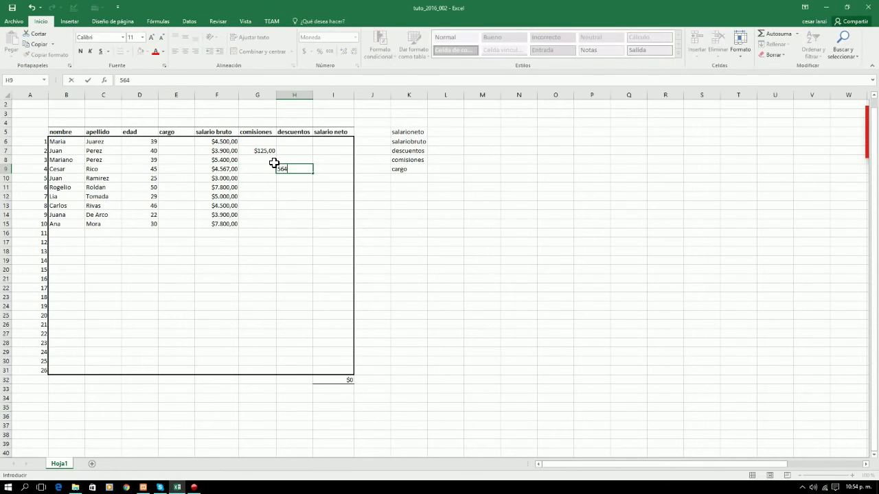
{"action": "key", "text": "Return"}
{"action": "key", "text": "Up"}
{"action": "key", "text": "Left"}
{"action": "key", "text": "Right"}
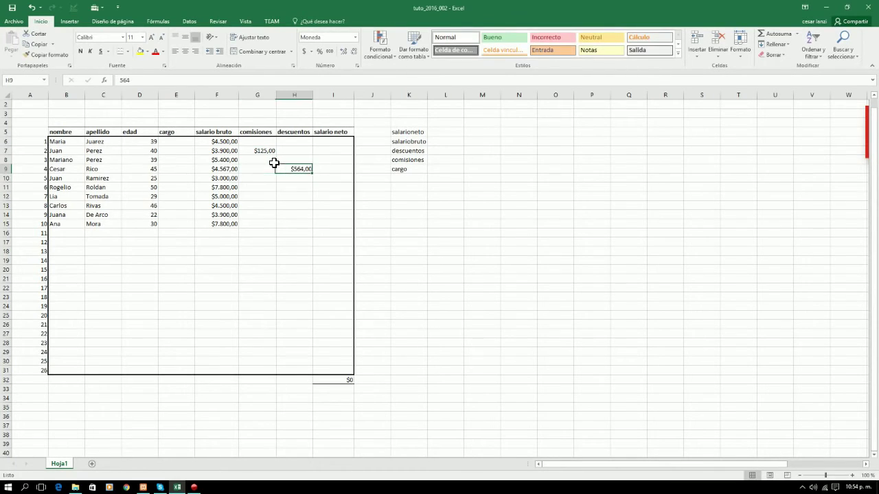
Step: Clear the test amounts from the range G7:H9
{"action": "key", "text": "Up"}
{"action": "key", "text": "Up"}
{"action": "key", "text": "Left"}
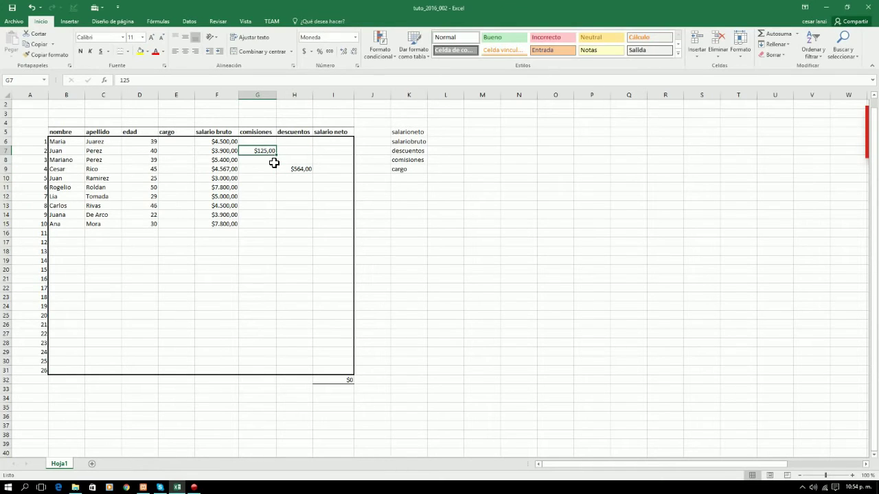
{"action": "key", "text": "shift+Right"}
{"action": "key", "text": "shift+Down"}
{"action": "key", "text": "shift+Down"}
{"action": "key", "text": "Delete"}
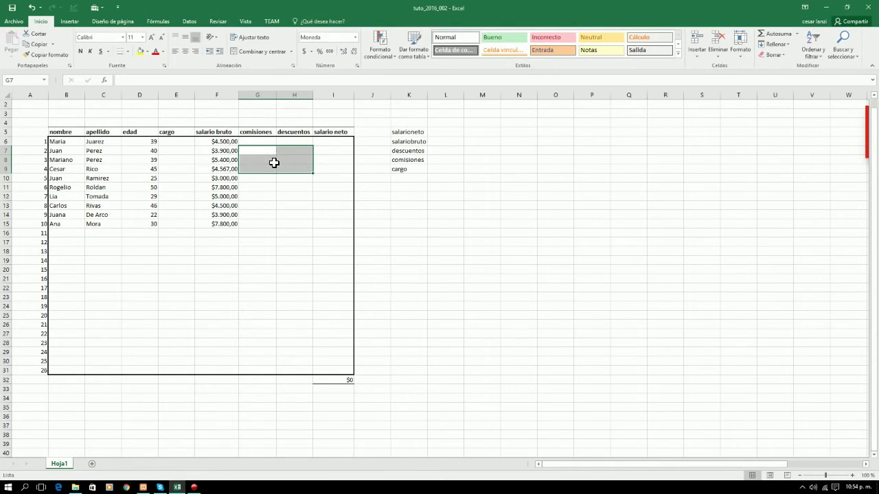
Step: Review the Moneda number format settings of F6:I31 without changing them
{"action": "left_click_drag", "start_coordinate": [227, 141], "coordinate": [333, 367]}
{"action": "right_click", "coordinate": [280, 278]}
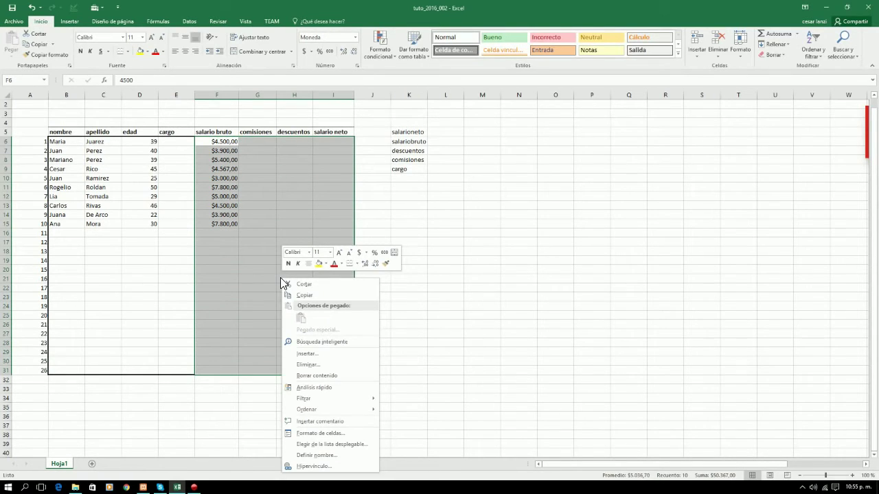
{"action": "left_click", "coordinate": [320, 433]}
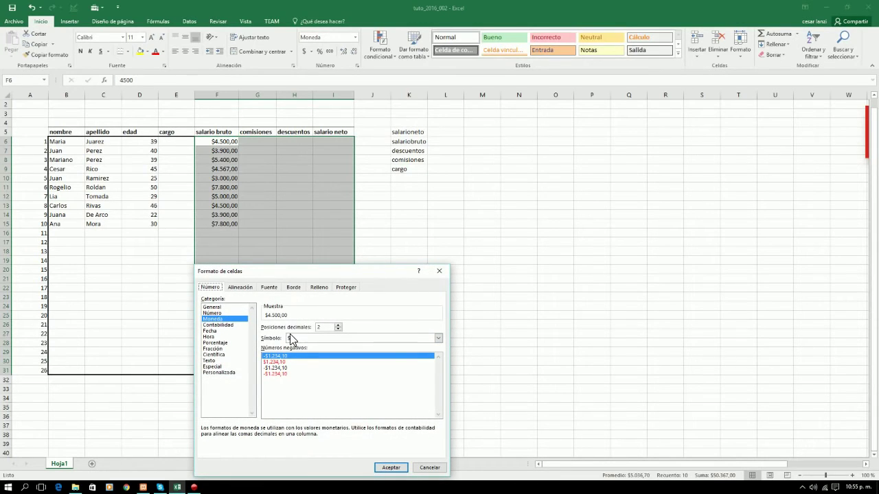
{"action": "left_click", "coordinate": [429, 467]}
{"action": "left_click", "coordinate": [294, 315]}
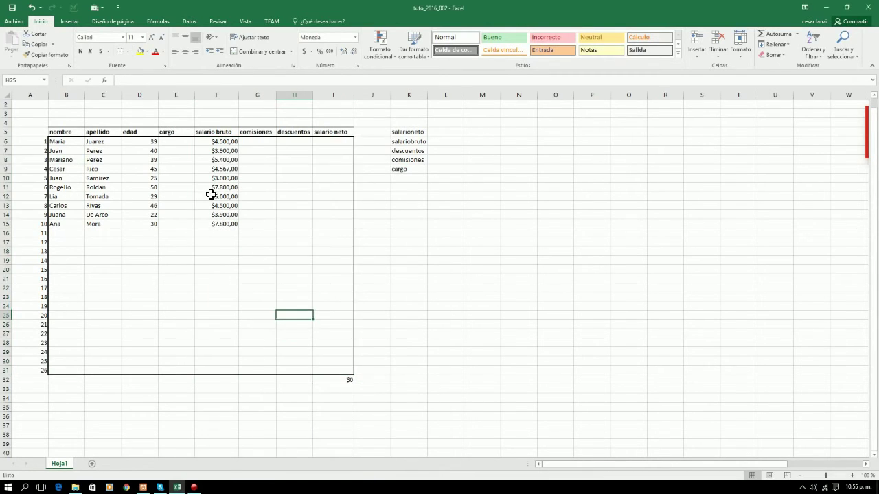
Step: Enter administrativo as the cargo in E6 and auto-fit column E to its contents
{"action": "left_click", "coordinate": [181, 142]}
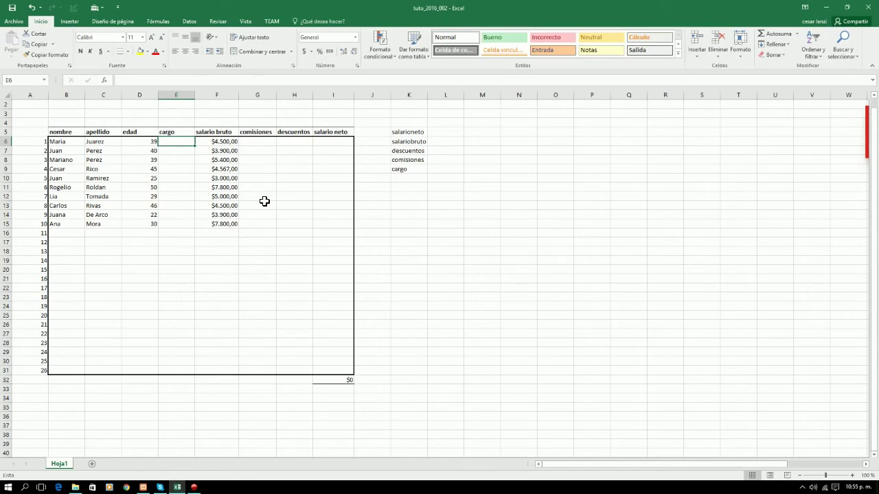
{"action": "type", "text": "ad"}
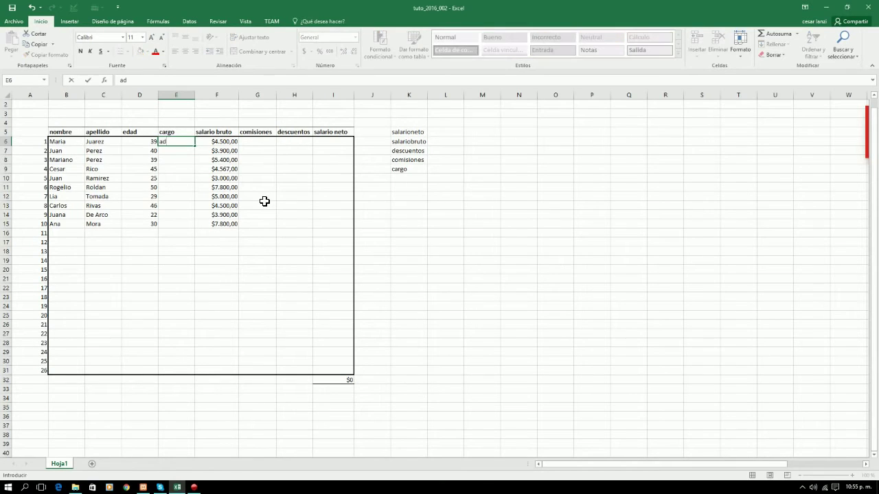
{"action": "type", "text": "ministrativo"}
{"action": "key", "text": "Return"}
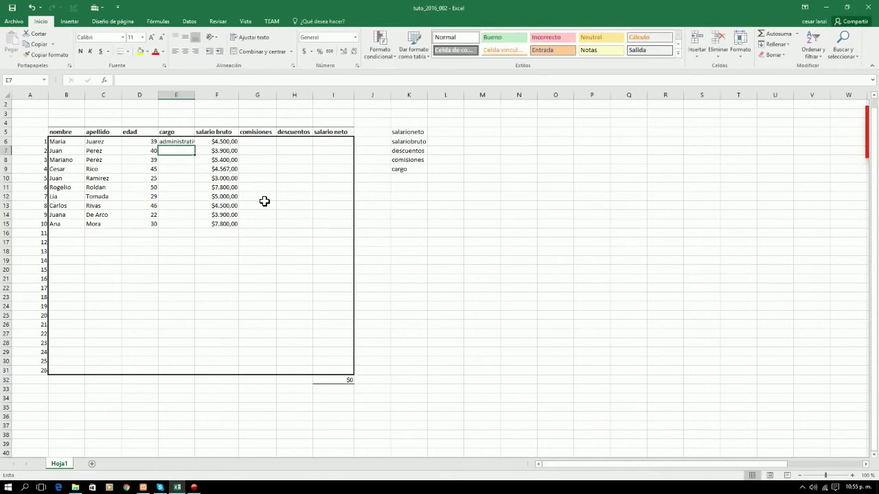
{"action": "double_click", "coordinate": [195, 95]}
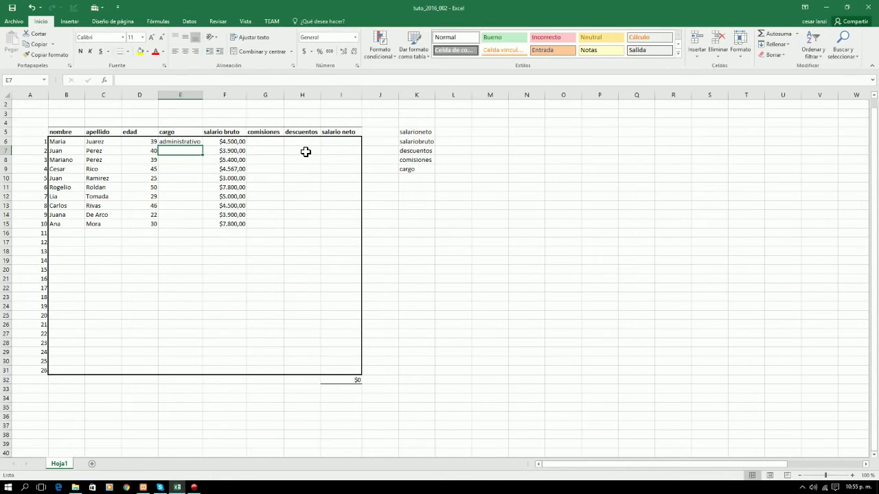
Step: Enter vendedor as the cargo in E7
{"action": "type", "text": "ven"}
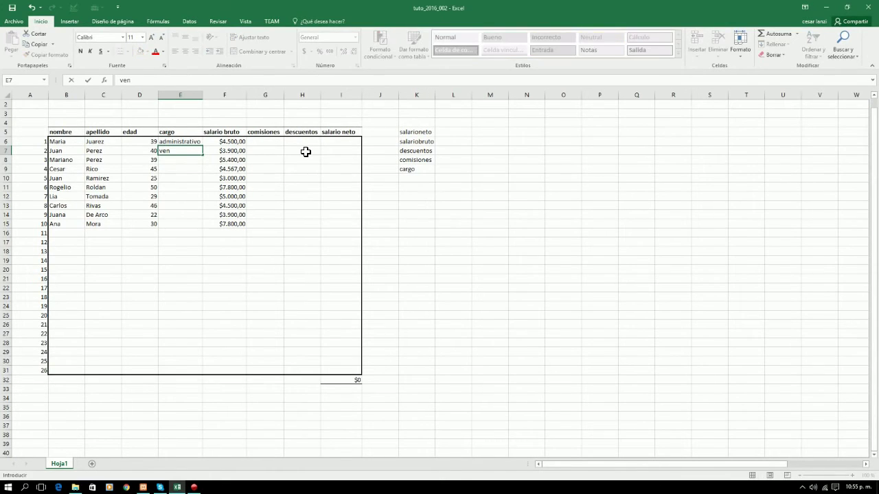
{"action": "type", "text": "dedor"}
{"action": "key", "text": "Return"}
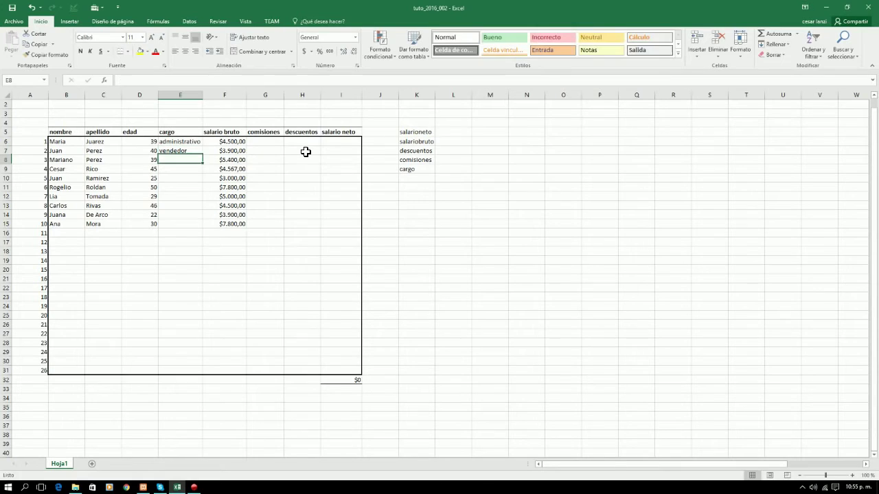
Step: Enter administrativo as the cargo in cells E8, E9 and E10
{"action": "type", "text": "administrativo"}
{"action": "key", "text": "Return"}
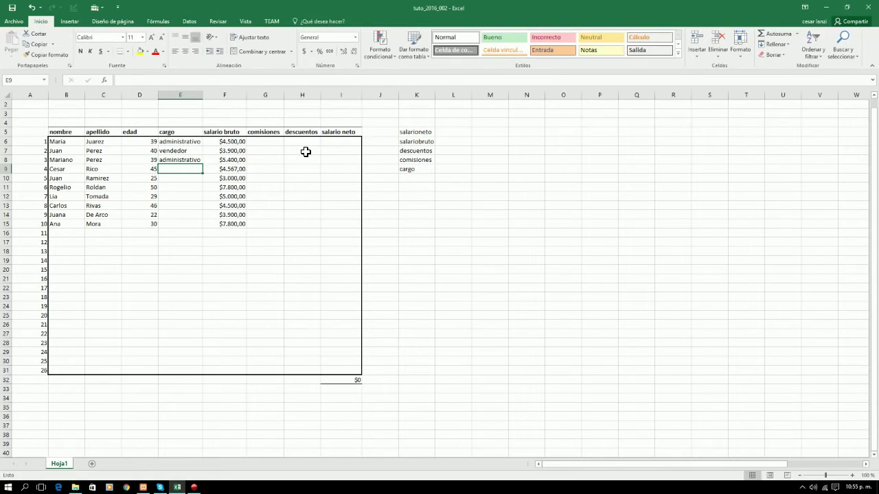
{"action": "type", "text": "a"}
{"action": "key", "text": "Return"}
{"action": "type", "text": "ativo"}
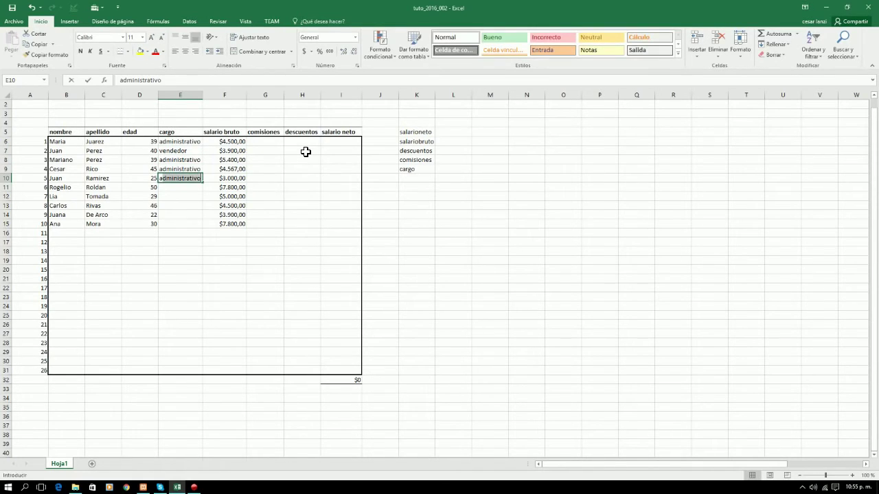
{"action": "key", "text": "Return"}
Step: Enter vendedor as the cargo in cells E11 and E12
{"action": "type", "text": "vendedor"}
{"action": "key", "text": "Return"}
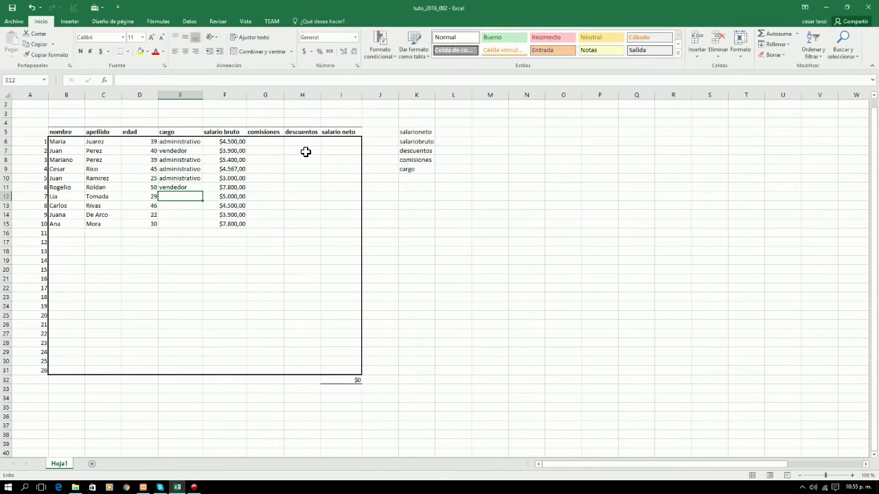
{"action": "type", "text": "vendedor"}
{"action": "key", "text": "Return"}
Step: Enter administrativo as the cargo in cells E13, E14 and E15
{"action": "type", "text": "administrativo"}
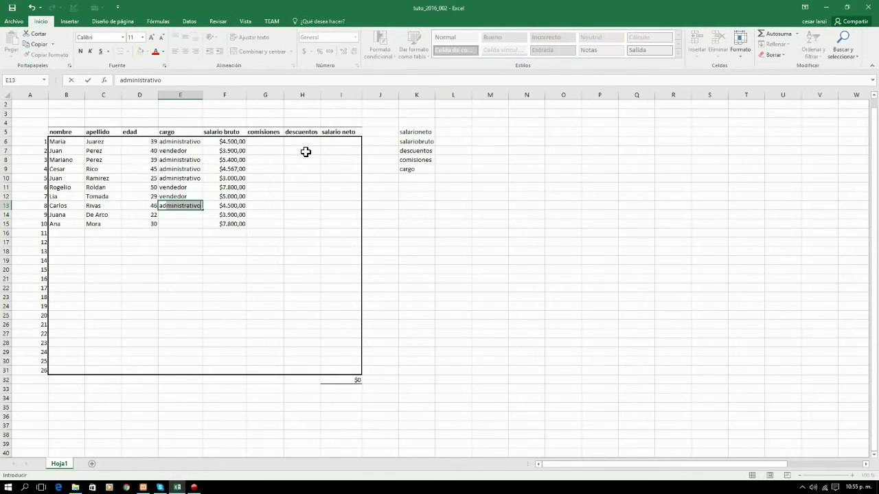
{"action": "key", "text": "Return"}
{"action": "type", "text": "administrativo"}
{"action": "key", "text": "Return"}
{"action": "type", "text": "ativo"}
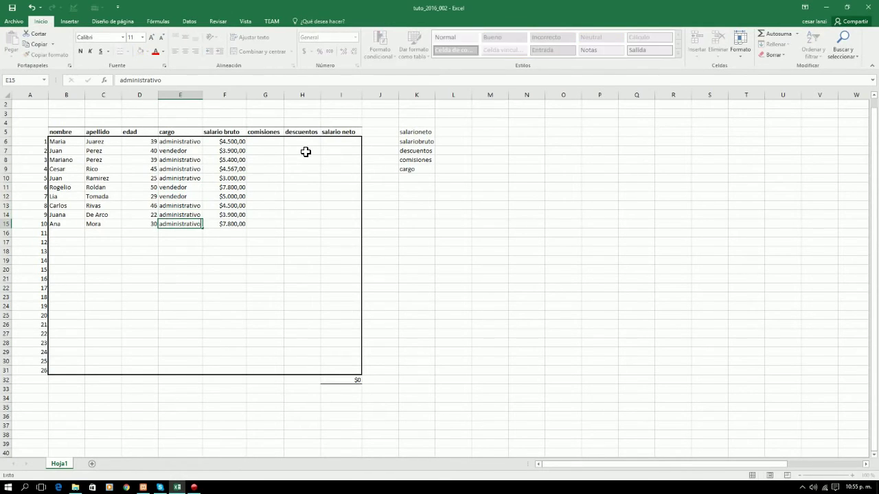
{"action": "key", "text": "Return"}
Step: Review the cargo entries in column E and the empty rows below them
{"action": "key", "text": "Up"}
{"action": "key", "text": "Up"}
{"action": "key", "text": "Up"}
{"action": "key", "text": "Up"}
{"action": "key", "text": "Up"}
{"action": "key", "text": "Up"}
{"action": "key", "text": "Up"}
{"action": "key", "text": "Up"}
{"action": "key", "text": "Up"}
{"action": "key", "text": "Up"}
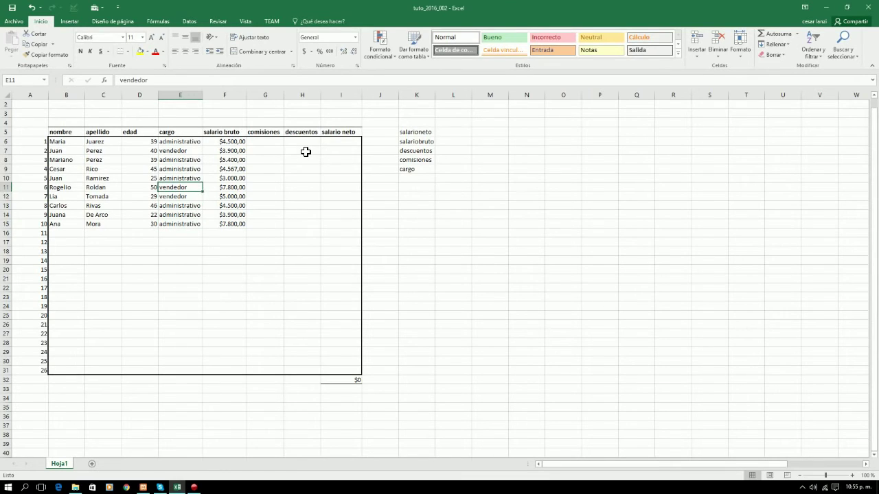
{"action": "key", "text": "Down"}
{"action": "key", "text": "Down"}
{"action": "key", "text": "Down"}
{"action": "key", "text": "Down"}
{"action": "key", "text": "Down"}
{"action": "key", "text": "Down"}
{"action": "key", "text": "Down"}
{"action": "key", "text": "Down"}
{"action": "key", "text": "Down"}
{"action": "key", "text": "Down"}
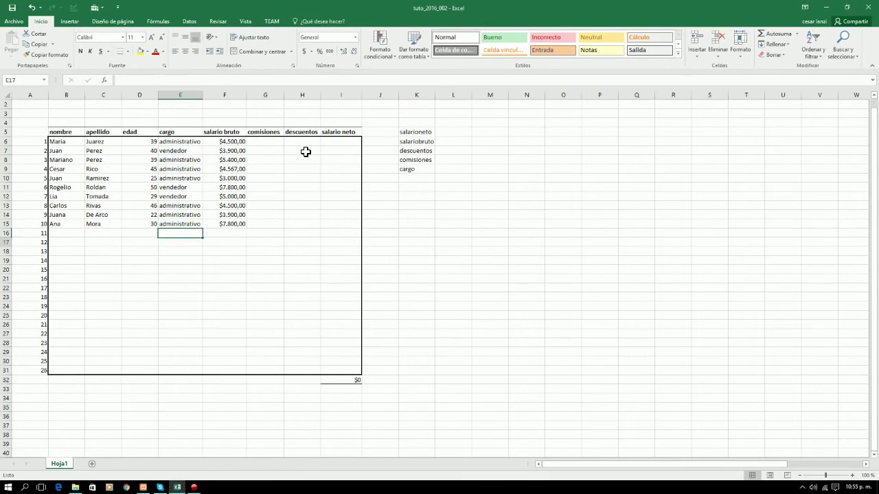
{"action": "key", "text": "Down"}
{"action": "key", "text": "Down"}
{"action": "key", "text": "Down"}
{"action": "key", "text": "Down"}
{"action": "key", "text": "Up"}
{"action": "key", "text": "Up"}
{"action": "key", "text": "Up"}
{"action": "key", "text": "Up"}
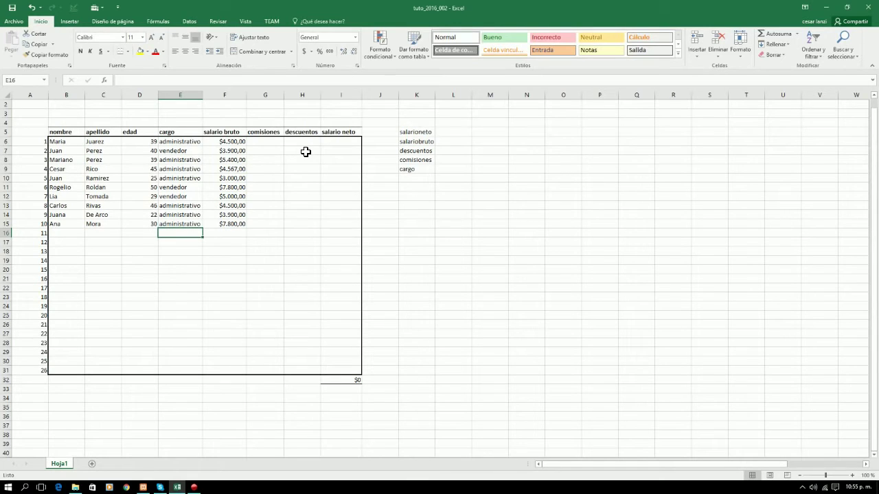
{"action": "type", "text": "v"}
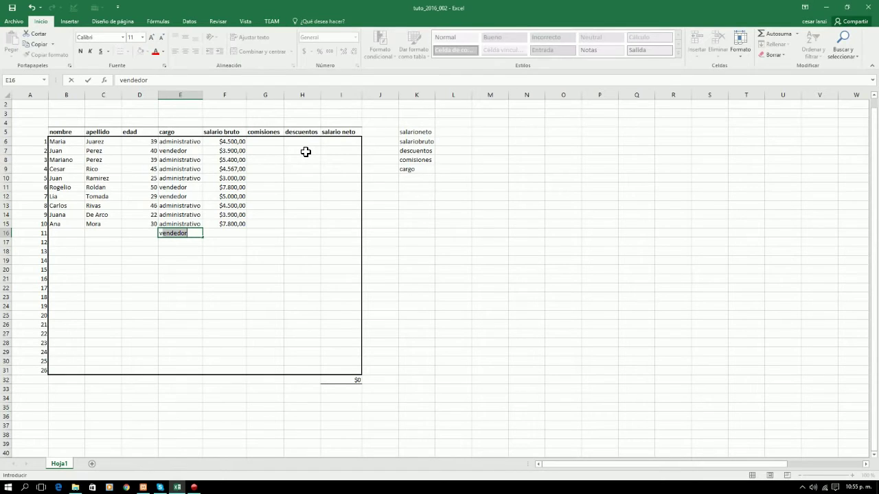
{"action": "key", "text": "BackSpace"}
{"action": "key", "text": "BackSpace"}
{"action": "key", "text": "Return"}
Step: Go back over the filled cargos and review the first employee's row from nombre through comisiones
{"action": "key", "text": "Up"}
{"action": "key", "text": "Up"}
{"action": "key", "text": "Up"}
{"action": "key", "text": "Up"}
{"action": "key", "text": "Up"}
{"action": "key", "text": "Up"}
{"action": "key", "text": "Up"}
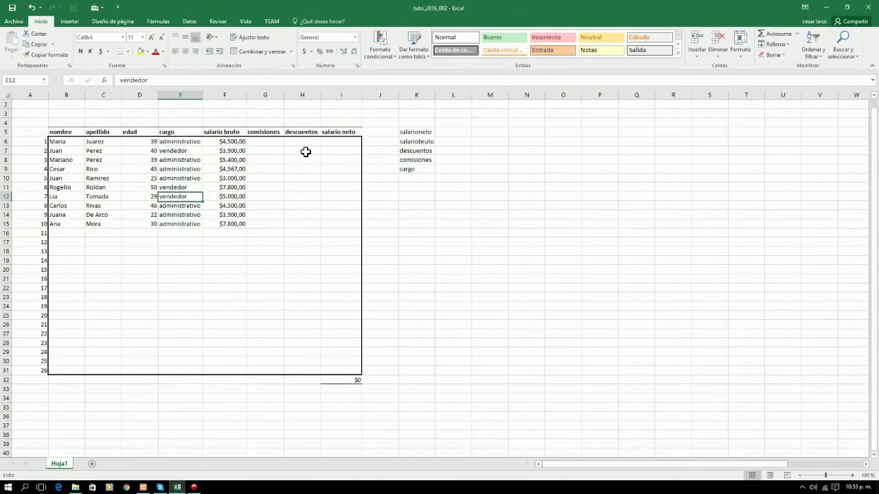
{"action": "key", "text": "Up"}
{"action": "key", "text": "Up"}
{"action": "key", "text": "Up"}
{"action": "key", "text": "Up"}
{"action": "key", "text": "Left"}
{"action": "key", "text": "Left"}
{"action": "key", "text": "Left"}
{"action": "key", "text": "Left"}
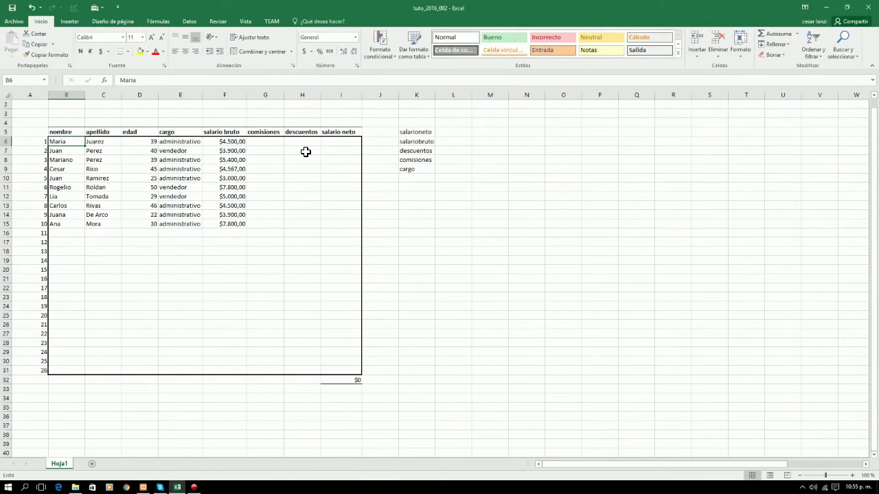
{"action": "key", "text": "Right"}
{"action": "key", "text": "Right"}
{"action": "key", "text": "Right"}
{"action": "key", "text": "Right"}
{"action": "key", "text": "Right"}
{"action": "key", "text": "Right"}
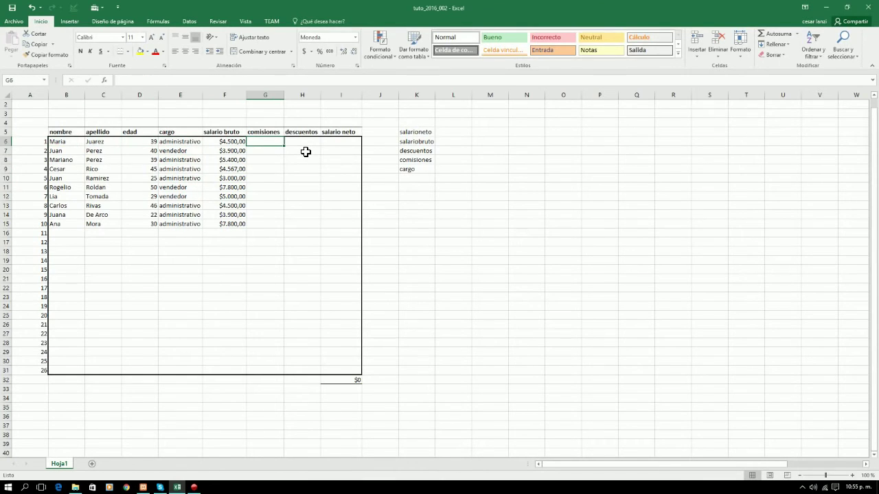
Step: Examine the empty comisiones column from the first employee down to row 32 below the table
{"action": "key", "text": "Down"}
{"action": "key", "text": "Down"}
{"action": "key", "text": "Down"}
{"action": "key", "text": "Down"}
{"action": "key", "text": "Down"}
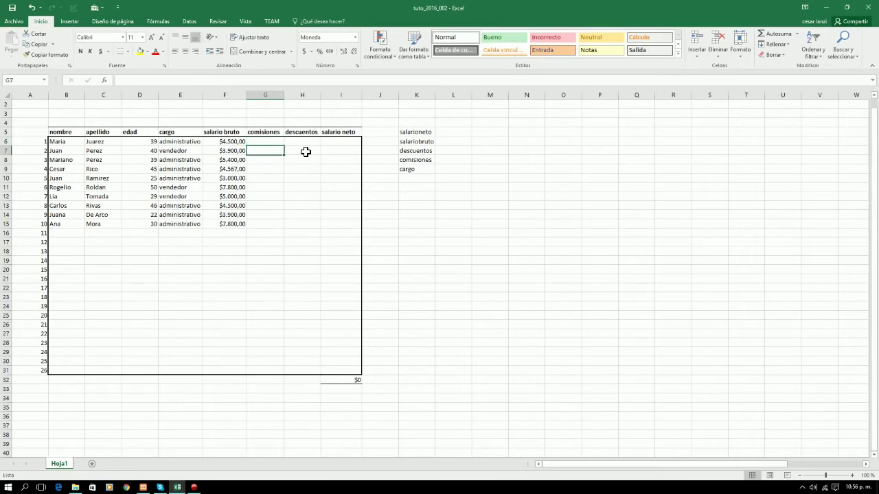
{"action": "key", "text": "Up"}
{"action": "key", "text": "Up"}
{"action": "key", "text": "Up"}
{"action": "key", "text": "Up"}
{"action": "key", "text": "Down"}
{"action": "key", "text": "Down"}
{"action": "key", "text": "Down"}
{"action": "key", "text": "Down"}
{"action": "key", "text": "Down"}
{"action": "key", "text": "Down"}
{"action": "key", "text": "Down"}
{"action": "key", "text": "Down"}
{"action": "key", "text": "Down"}
{"action": "key", "text": "Down"}
{"action": "key", "text": "Down"}
{"action": "key", "text": "Down"}
{"action": "key", "text": "Down"}
{"action": "key", "text": "Down"}
{"action": "key", "text": "Down"}
{"action": "key", "text": "Down"}
{"action": "key", "text": "Down"}
{"action": "key", "text": "Down"}
{"action": "key", "text": "Down"}
{"action": "key", "text": "Down"}
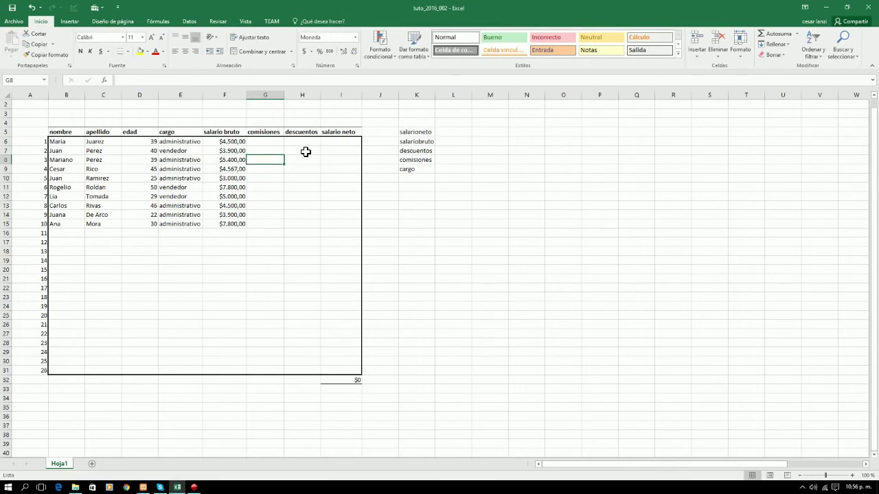
{"action": "key", "text": "Up"}
{"action": "key", "text": "Up"}
{"action": "key", "text": "Up"}
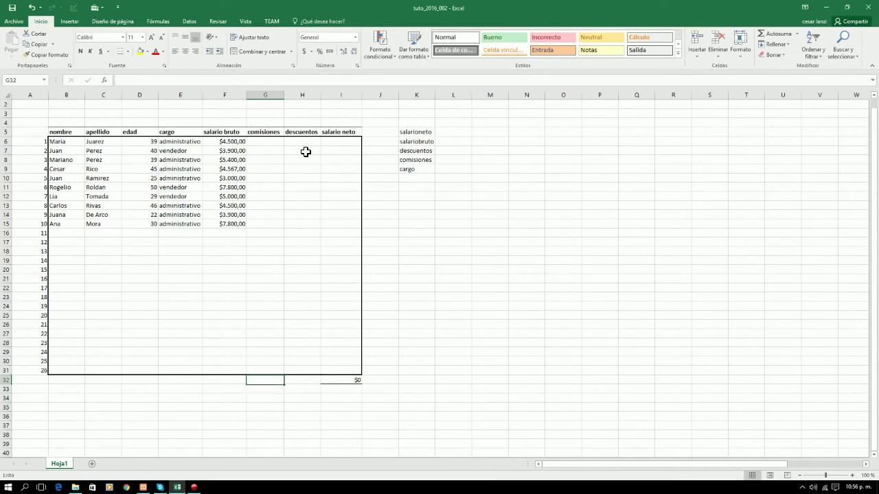
Step: Total the salario bruto column in F32 with the formula =SUMA(F6:F31)
{"action": "key", "text": "Left"}
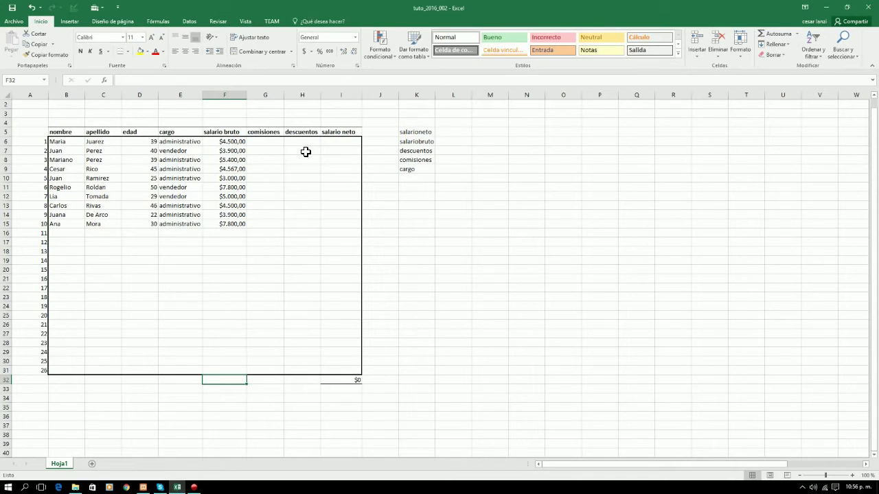
{"action": "left_click_drag", "start_coordinate": [235, 143], "coordinate": [234, 380]}
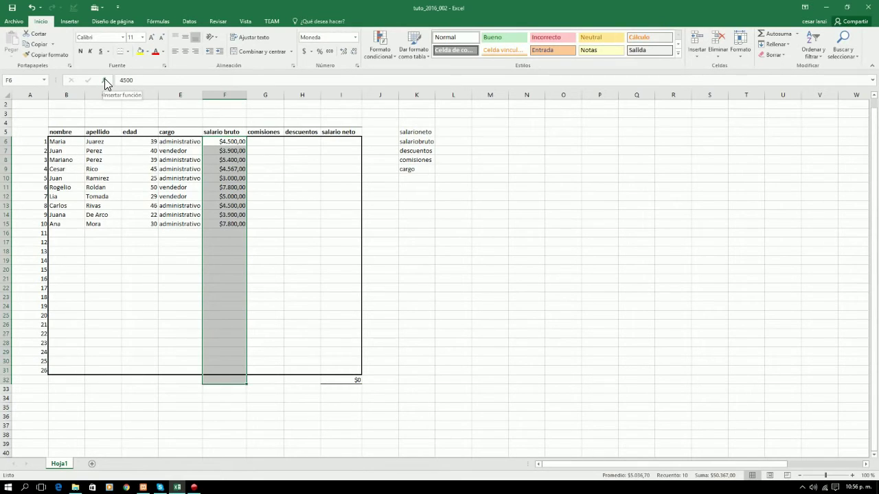
{"action": "left_click", "coordinate": [427, 304]}
{"action": "left_click", "coordinate": [239, 379]}
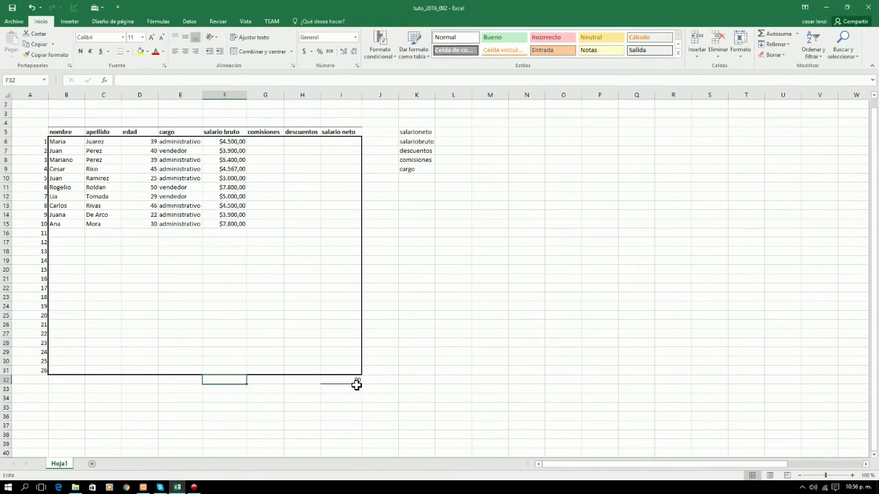
{"action": "type", "text": "="}
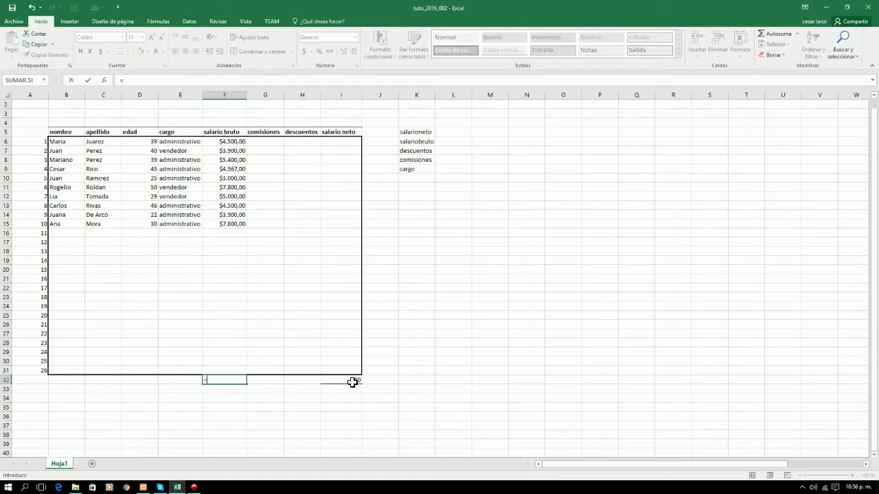
{"action": "type", "text": "s"}
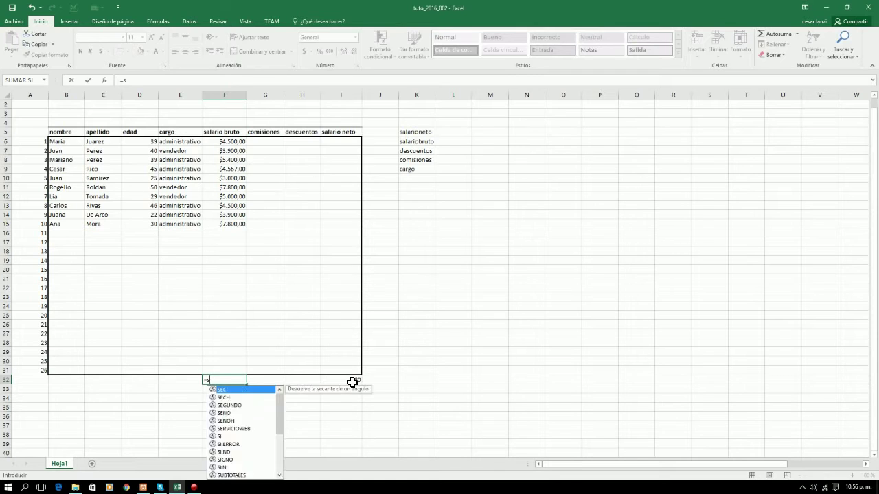
{"action": "type", "text": "uma("}
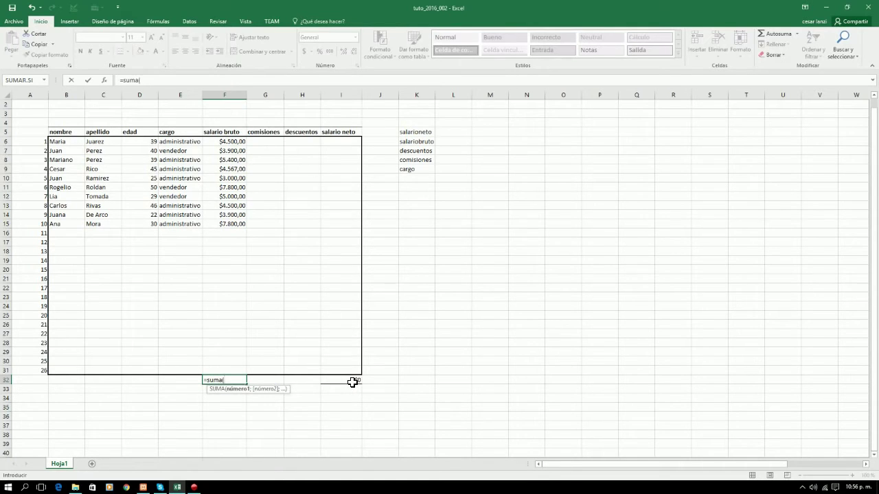
{"action": "key", "text": "Up"}
{"action": "key", "text": "shift+Up"}
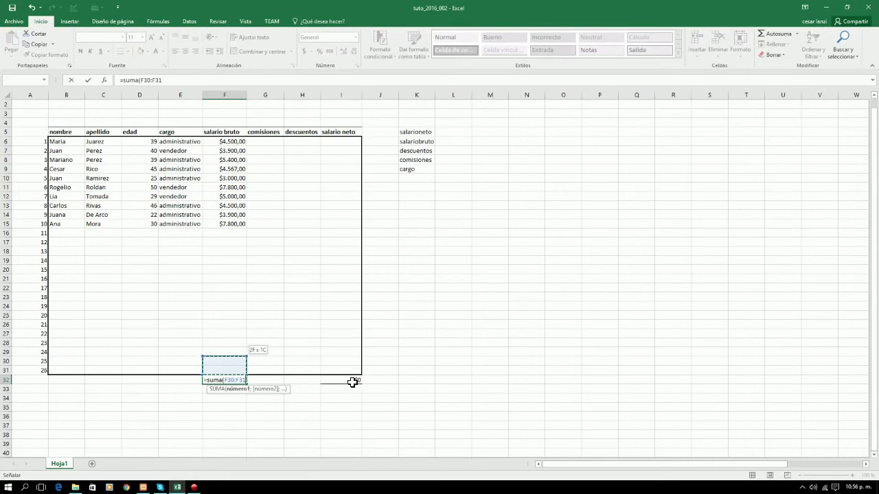
{"action": "key", "text": "shift+Up"}
{"action": "key", "text": "shift+Up"}
{"action": "key", "text": "shift+Up"}
{"action": "key", "text": "shift+Up"}
{"action": "key", "text": "shift+Up"}
{"action": "key", "text": "shift+Up"}
{"action": "key", "text": "shift+Up"}
{"action": "key", "text": "shift+Up"}
{"action": "key", "text": "shift+Up"}
{"action": "key", "text": "shift+Up"}
{"action": "key", "text": "shift+Up"}
{"action": "key", "text": "shift+Up"}
{"action": "key", "text": "shift+Up"}
{"action": "key", "text": "shift+Up"}
{"action": "key", "text": "shift+Up"}
{"action": "key", "text": "shift+Up"}
{"action": "key", "text": "shift+Up"}
{"action": "key", "text": "shift+Up"}
{"action": "key", "text": "shift+Up"}
{"action": "key", "text": "shift+Up"}
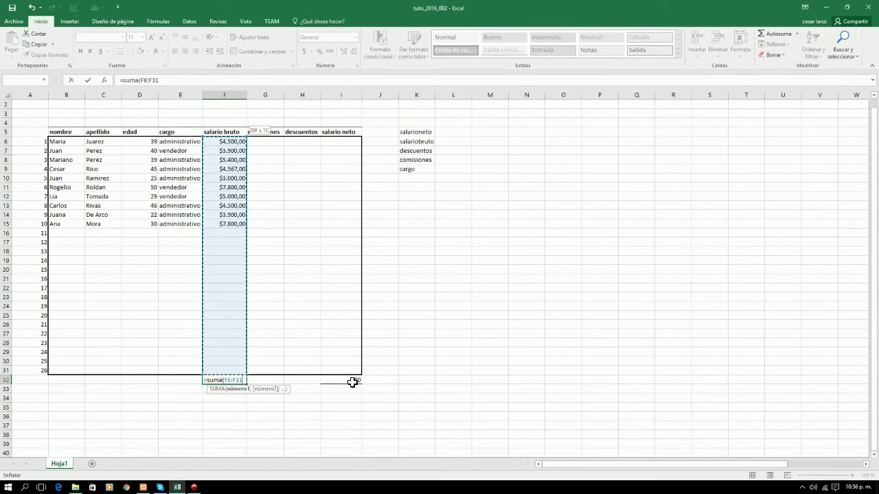
{"action": "key", "text": "shift+Down"}
{"action": "key", "text": "shift+Down"}
{"action": "key", "text": "shift+Down"}
{"action": "key", "text": "shift+Down"}
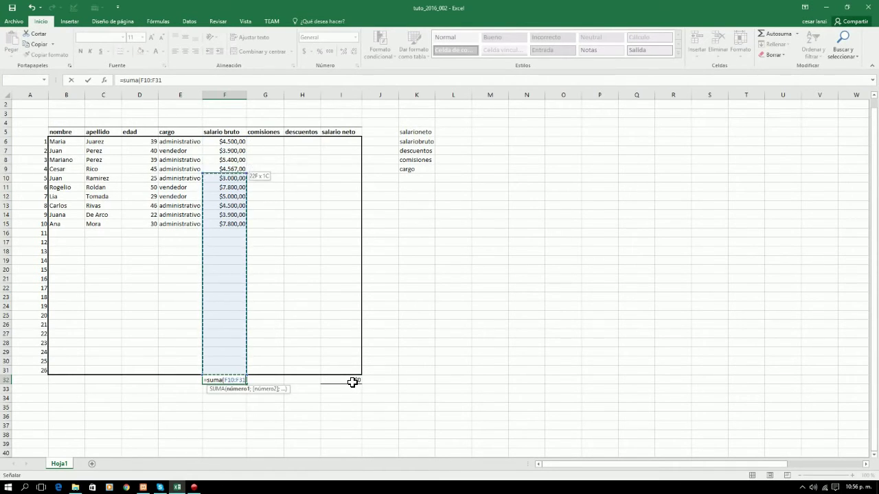
{"action": "key", "text": "shift+Up"}
{"action": "key", "text": "shift+Up"}
{"action": "key", "text": "shift+Up"}
{"action": "key", "text": "shift+Up"}
{"action": "key", "text": "Return"}
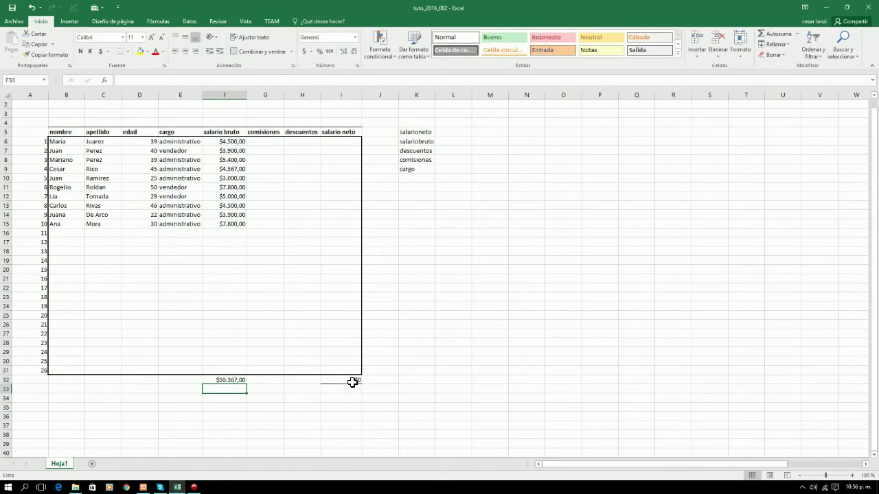
{"action": "key", "text": "Up"}
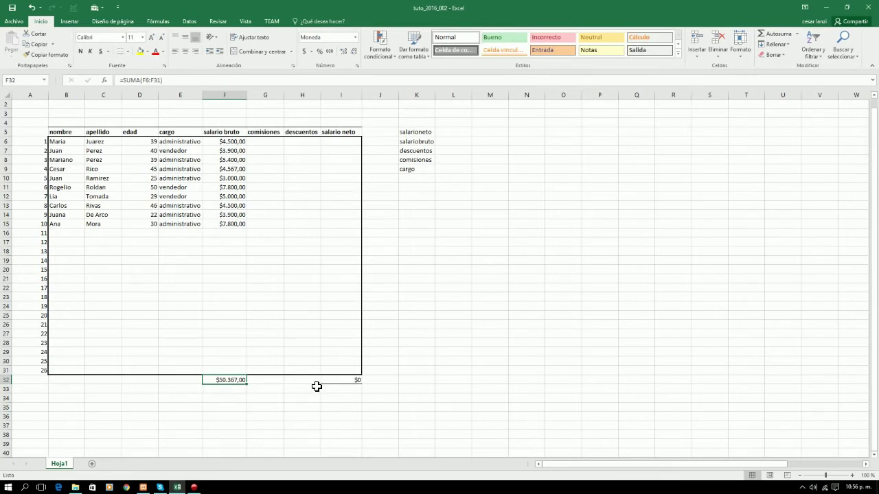
Step: Examine the empty comisiones cells of the first few employees in column G
{"action": "left_click", "coordinate": [263, 143]}
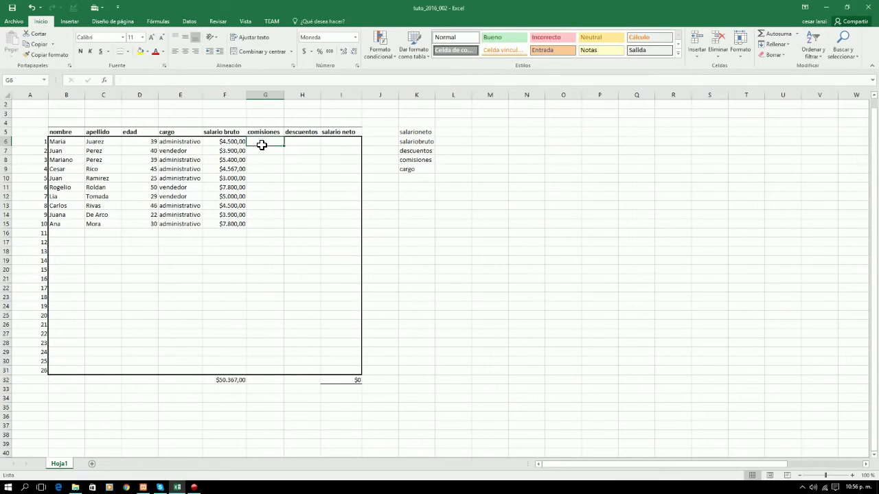
{"action": "key", "text": "Down"}
{"action": "key", "text": "Down"}
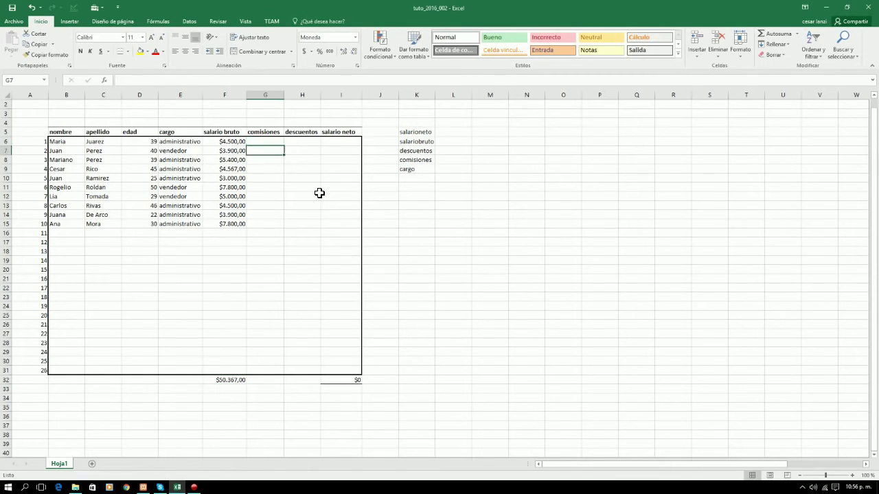
{"action": "key", "text": "Up"}
{"action": "key", "text": "Up"}
{"action": "key", "text": "Down"}
{"action": "key", "text": "Down"}
{"action": "key", "text": "Up"}
{"action": "key", "text": "Up"}
{"action": "key", "text": "Down"}
{"action": "key", "text": "Down"}
{"action": "key", "text": "Down"}
{"action": "key", "text": "Up"}
{"action": "key", "text": "Up"}
{"action": "key", "text": "Up"}
{"action": "key", "text": "Down"}
Step: Review the cargo entries from the second employee down and return to the comisiones cell G7
{"action": "key", "text": "Left"}
{"action": "key", "text": "Left"}
{"action": "key", "text": "Down"}
{"action": "key", "text": "Down"}
{"action": "key", "text": "Down"}
{"action": "key", "text": "Down"}
{"action": "key", "text": "Down"}
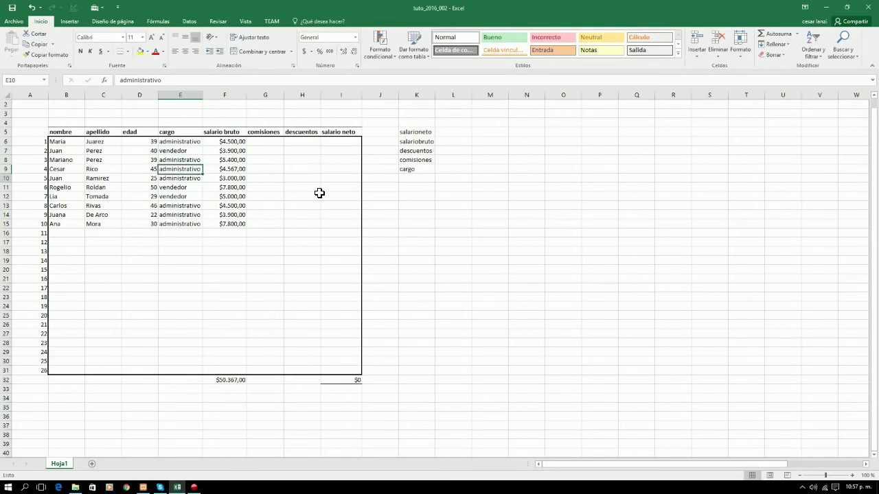
{"action": "key", "text": "Up"}
{"action": "key", "text": "Up"}
{"action": "key", "text": "Up"}
{"action": "key", "text": "Up"}
{"action": "key", "text": "Up"}
{"action": "key", "text": "Right"}
{"action": "key", "text": "Right"}
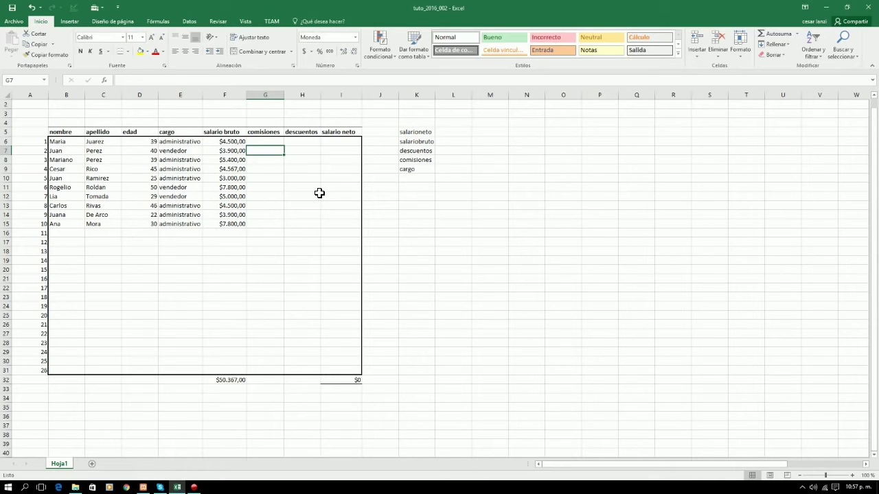
Step: Check the second employee's cargo and salario bruto against the empty comisiones cell in row 7
{"action": "key", "text": "Down"}
{"action": "key", "text": "Up"}
{"action": "key", "text": "Left"}
{"action": "key", "text": "Left"}
{"action": "key", "text": "Left"}
{"action": "key", "text": "Right"}
{"action": "key", "text": "Right"}
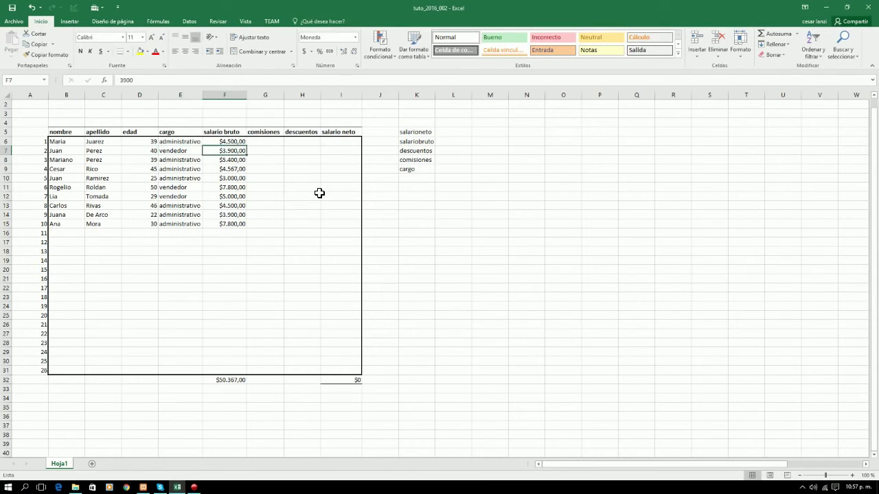
{"action": "key", "text": "Right"}
{"action": "key", "text": "Left"}
{"action": "key", "text": "Left"}
{"action": "key", "text": "Right"}
{"action": "key", "text": "Right"}
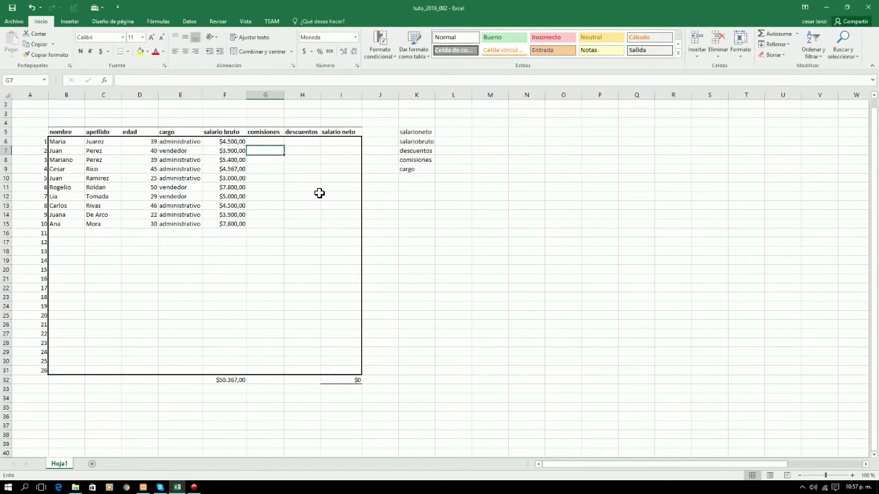
Step: Go over the first employees' cargos in column E again to identify the vendedores
{"action": "key", "text": "Left"}
{"action": "key", "text": "Left"}
{"action": "key", "text": "Down"}
{"action": "key", "text": "Down"}
{"action": "key", "text": "Down"}
{"action": "key", "text": "Down"}
{"action": "key", "text": "Up"}
{"action": "key", "text": "Up"}
{"action": "key", "text": "Up"}
{"action": "key", "text": "Up"}
{"action": "key", "text": "Up"}
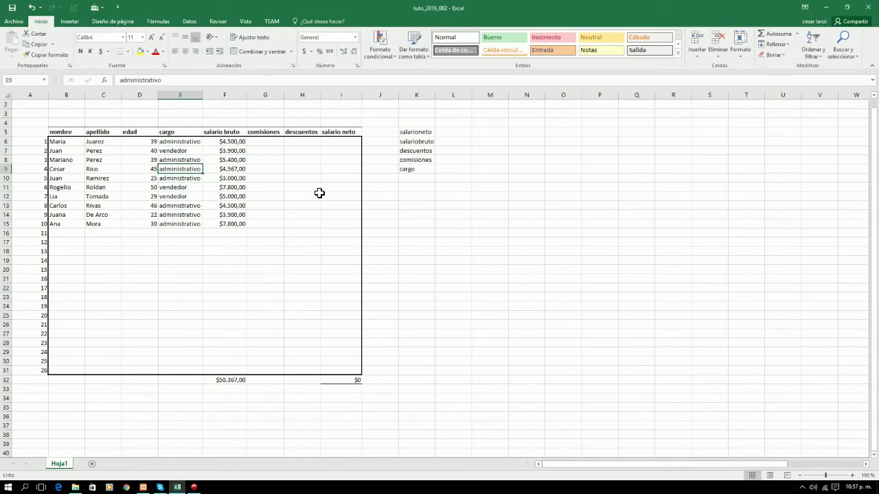
{"action": "key", "text": "Down"}
{"action": "key", "text": "Down"}
Step: Calculate the second employee's comisiones in G7 as 3% of the salario bruto with the formula +F7*3%
{"action": "key", "text": "Right"}
{"action": "key", "text": "Right"}
{"action": "key", "text": "Right"}
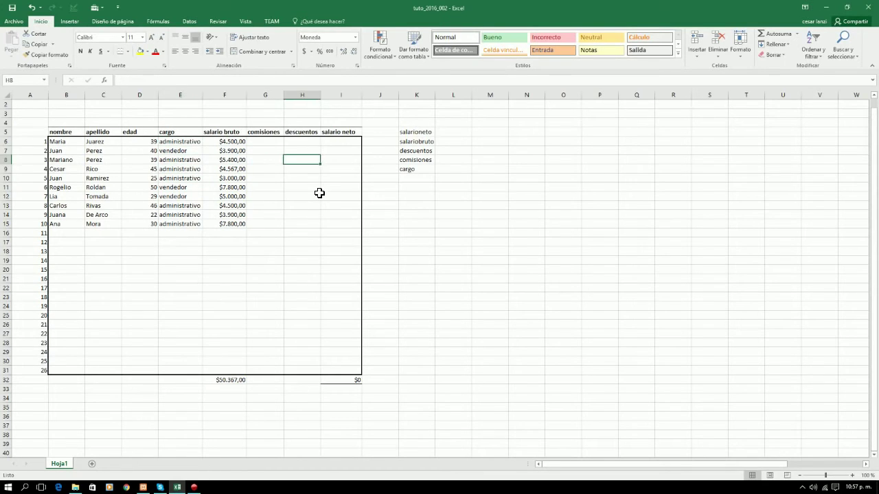
{"action": "key", "text": "Up"}
{"action": "key", "text": "Left"}
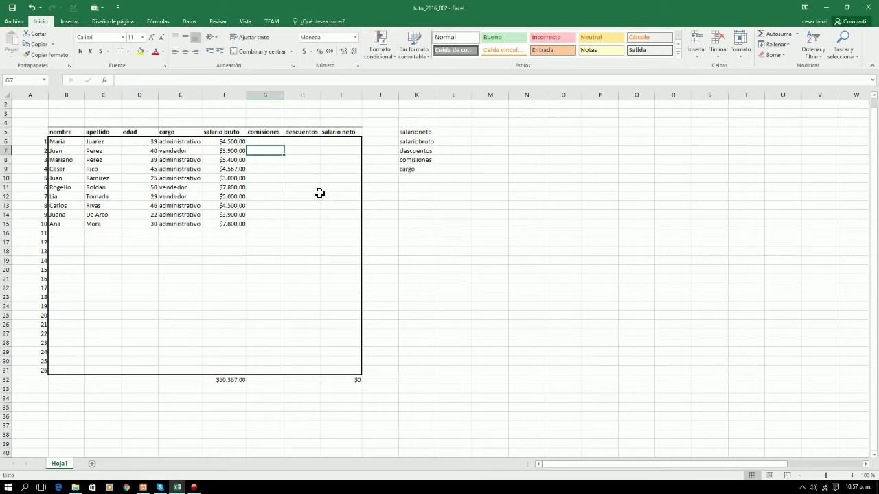
{"action": "type", "text": "+"}
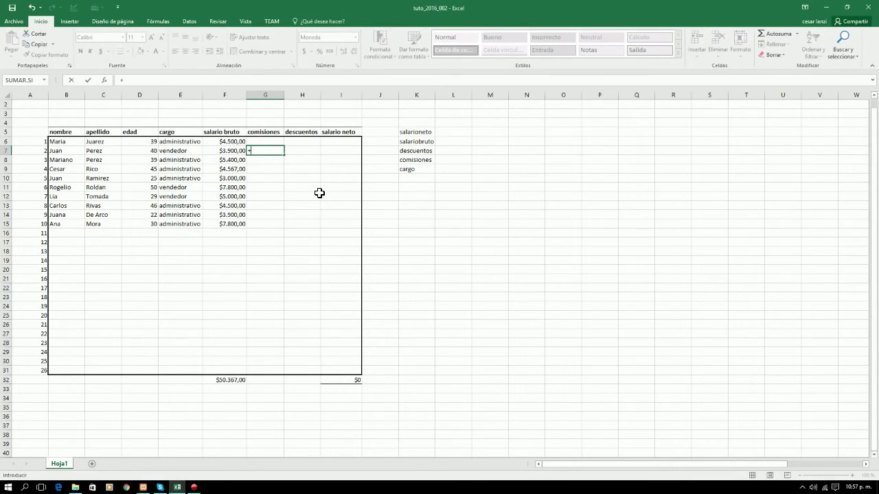
{"action": "key", "text": "Left"}
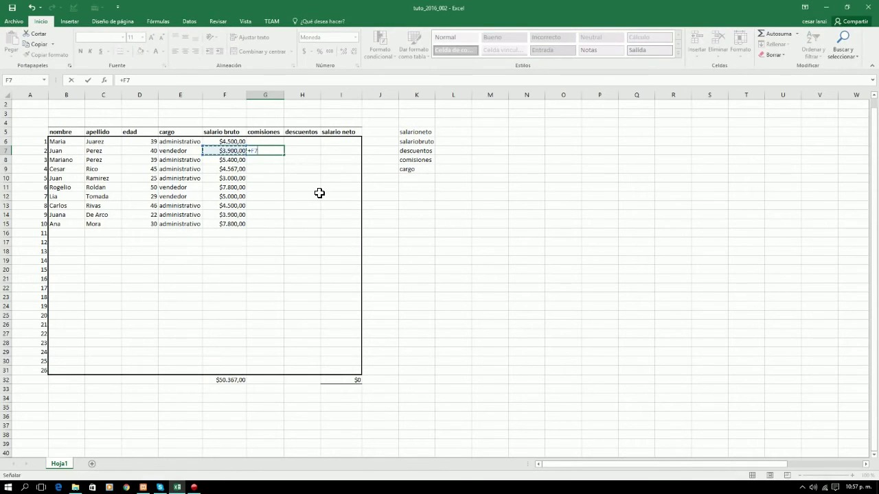
{"action": "type", "text": "*3%"}
{"action": "key", "text": "Return"}
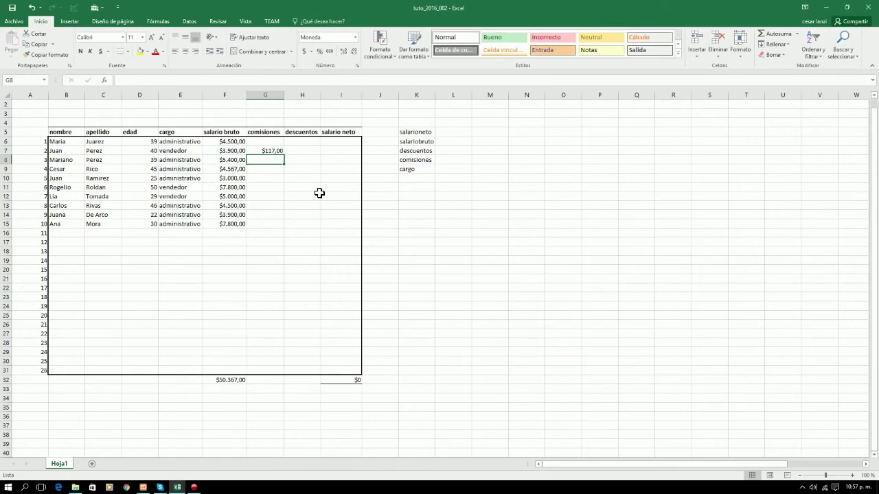
Step: Review the commission formula in G7 and the empty comisiones cells of the other vendedores in G11 and G12
{"action": "key", "text": "Up"}
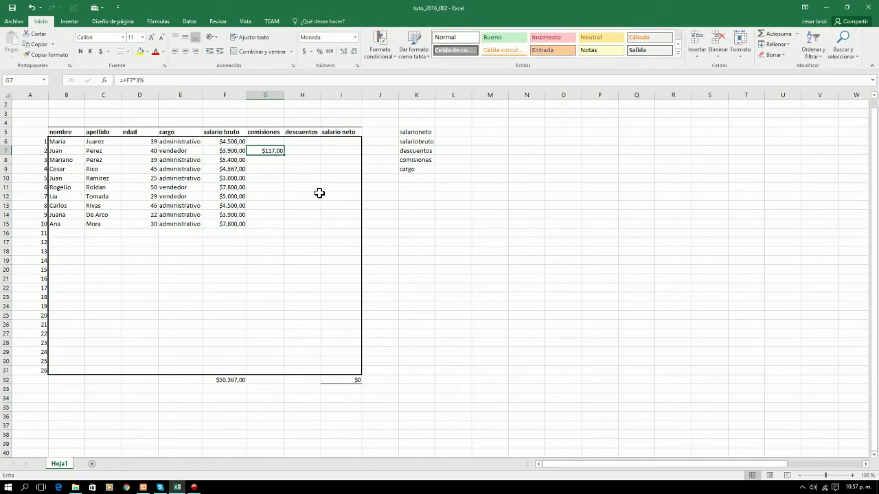
{"action": "key", "text": "Left"}
{"action": "key", "text": "Right"}
{"action": "key", "text": "Down"}
{"action": "key", "text": "Down"}
{"action": "key", "text": "Up"}
{"action": "key", "text": "Up"}
{"action": "key", "text": "Down"}
{"action": "key", "text": "Down"}
{"action": "key", "text": "Down"}
{"action": "key", "text": "Down"}
{"action": "key", "text": "Down"}
{"action": "key", "text": "Up"}
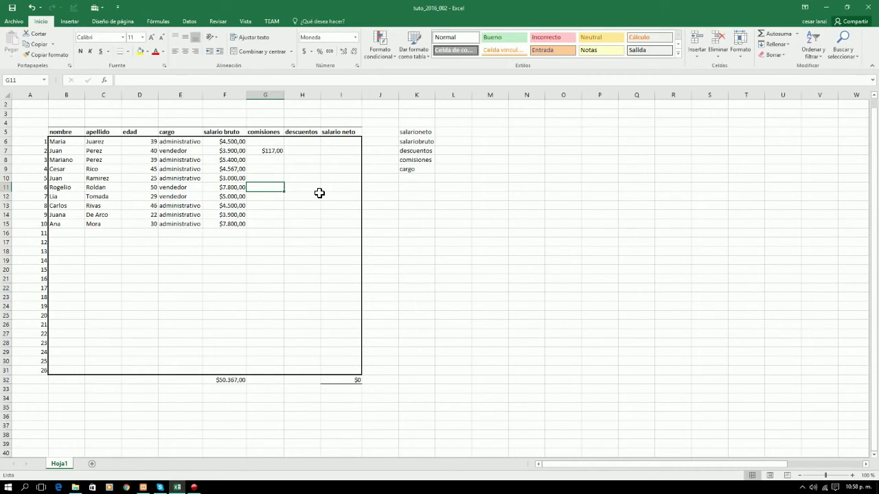
{"action": "key", "text": "Down"}
{"action": "key", "text": "Up"}
{"action": "key", "text": "Up"}
{"action": "key", "text": "Up"}
{"action": "key", "text": "Up"}
{"action": "key", "text": "Up"}
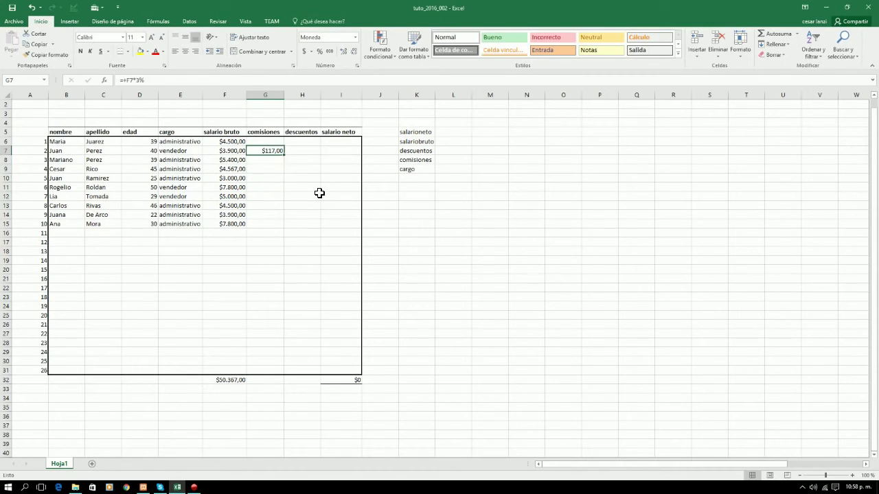
Step: Copy the commission formula from G7 to the other two vendedores' cells, G11 and G12
{"action": "key", "text": "ctrl+c"}
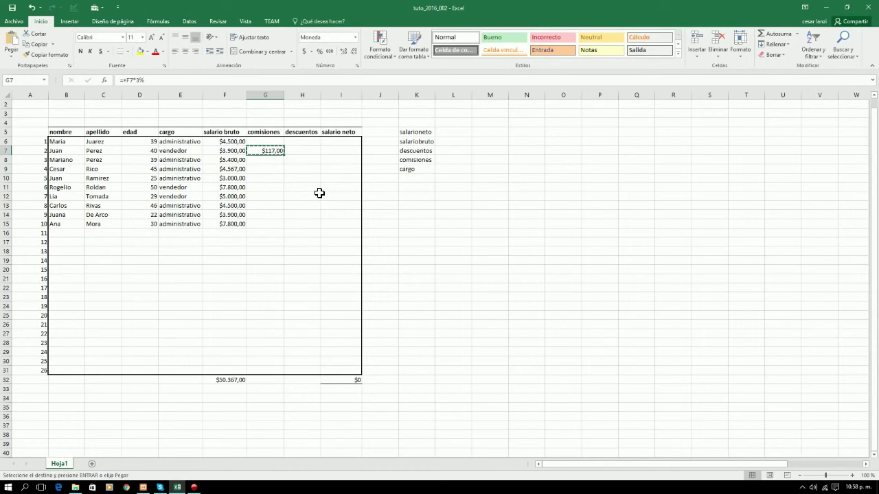
{"action": "key", "text": "Down"}
{"action": "key", "text": "Down"}
{"action": "key", "text": "Down"}
{"action": "key", "text": "Down"}
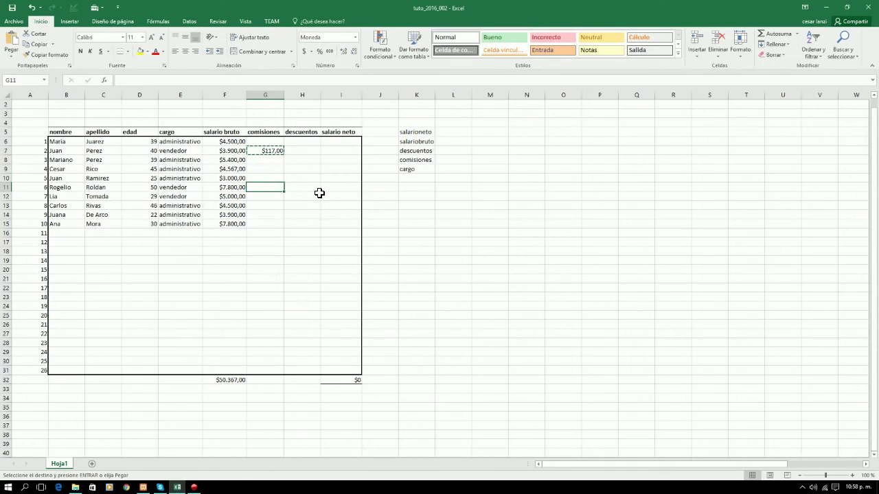
{"action": "key", "text": "ctrl+v"}
{"action": "key", "text": "Down"}
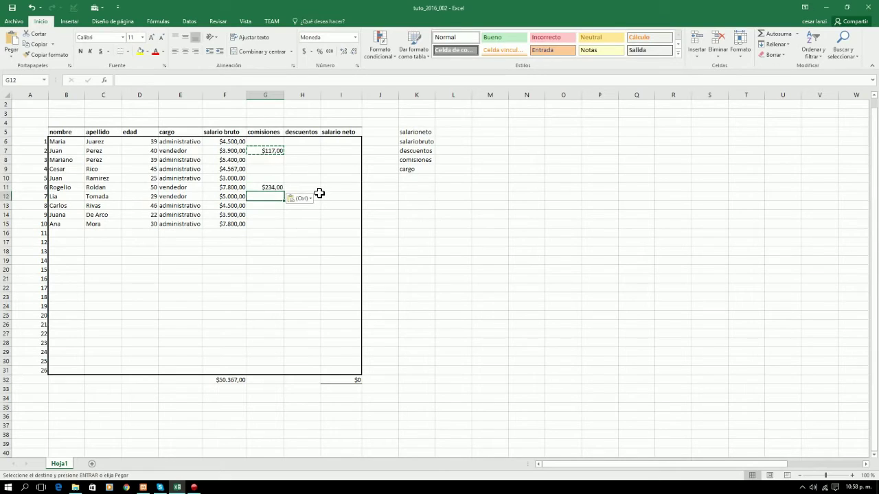
{"action": "key", "text": "ctrl+v"}
{"action": "key", "text": "Down"}
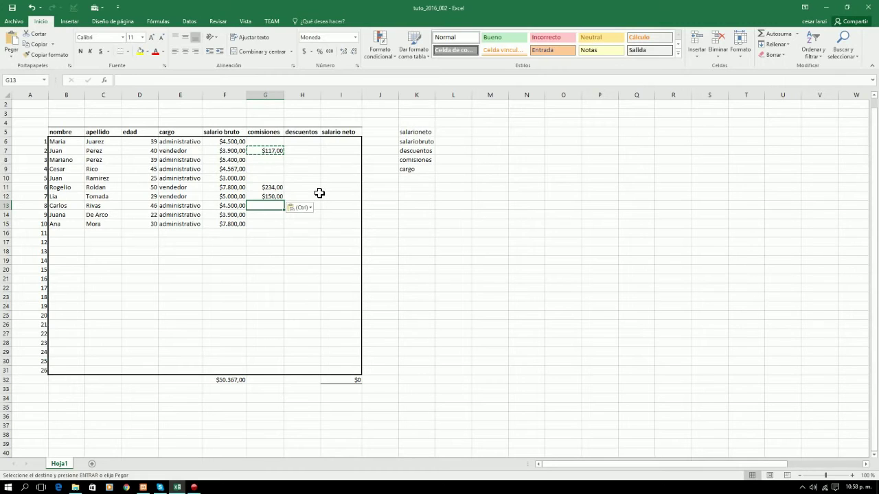
Step: Examine the copied commission formulas in G11 and G12 and the original in G7
{"action": "key", "text": "Up"}
{"action": "key", "text": "Up"}
{"action": "key", "text": "Down"}
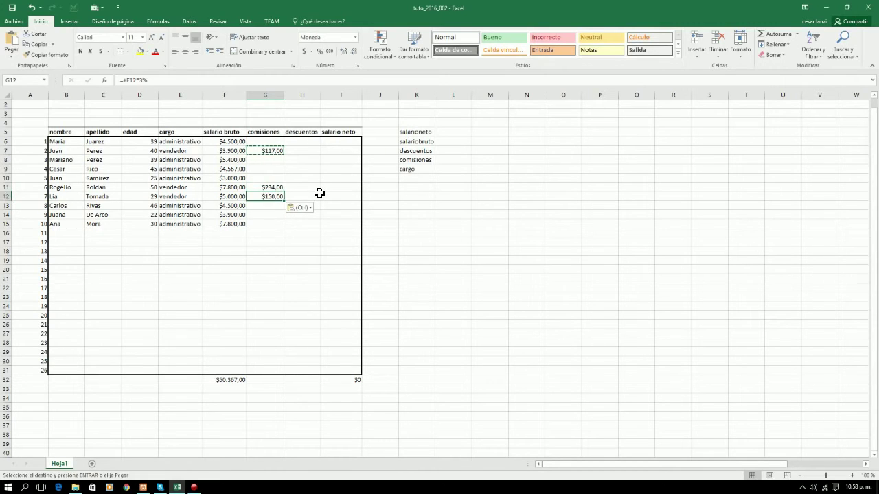
{"action": "key", "text": "Up"}
{"action": "key", "text": "Up"}
{"action": "key", "text": "Up"}
{"action": "key", "text": "Up"}
{"action": "key", "text": "Up"}
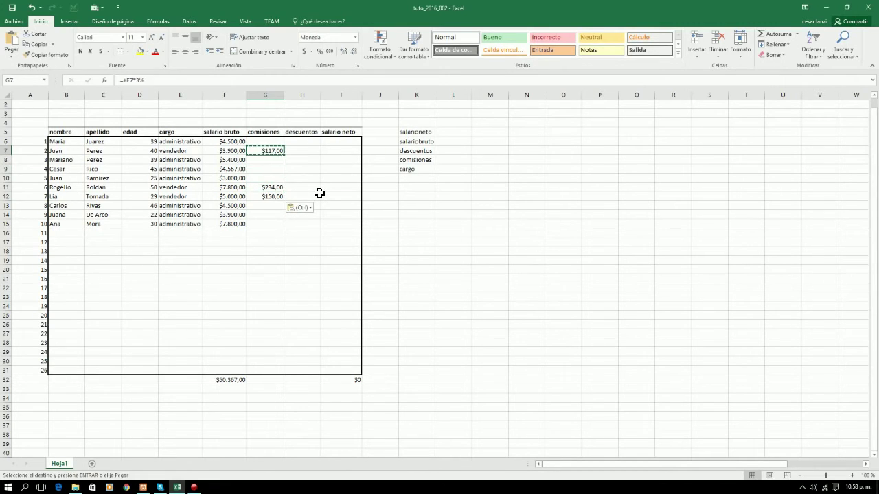
Step: Compare the three vendedores' comisiones with their salario bruto and check their cargo entries
{"action": "left_click", "coordinate": [219, 155]}
{"action": "left_click", "coordinate": [273, 189]}
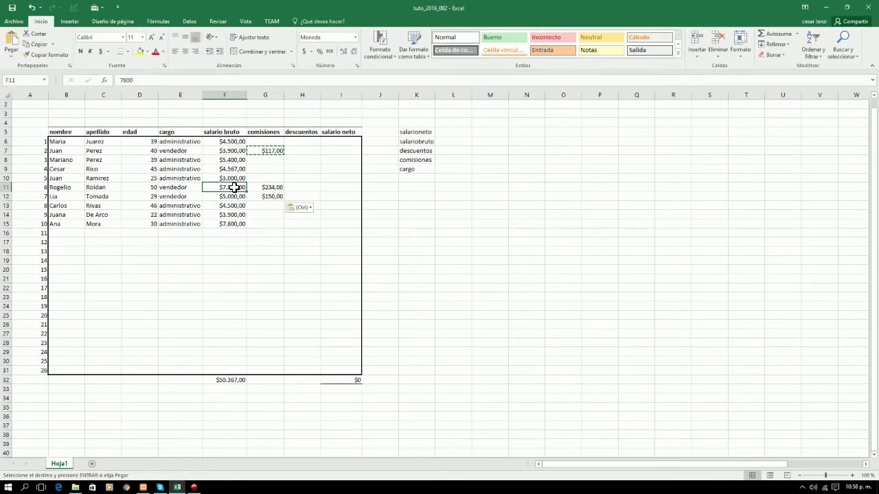
{"action": "left_click", "coordinate": [273, 197]}
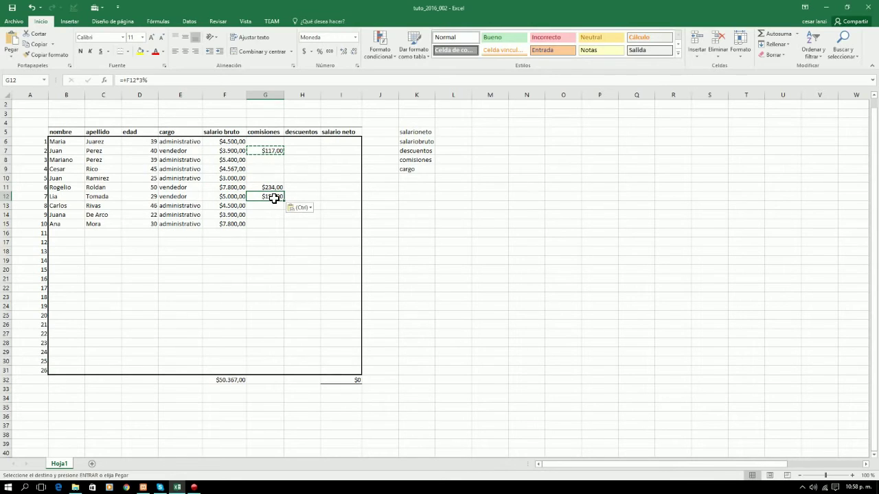
{"action": "left_click", "coordinate": [236, 197]}
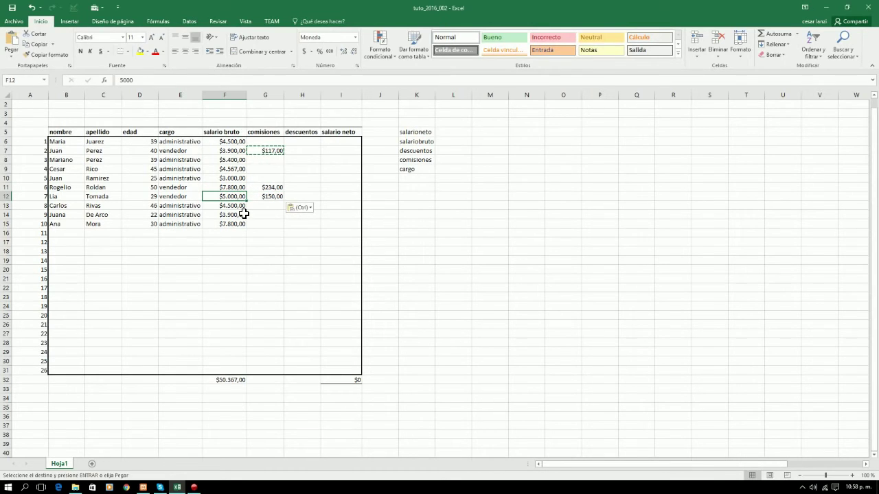
{"action": "left_click", "coordinate": [269, 151]}
{"action": "left_click", "coordinate": [263, 190]}
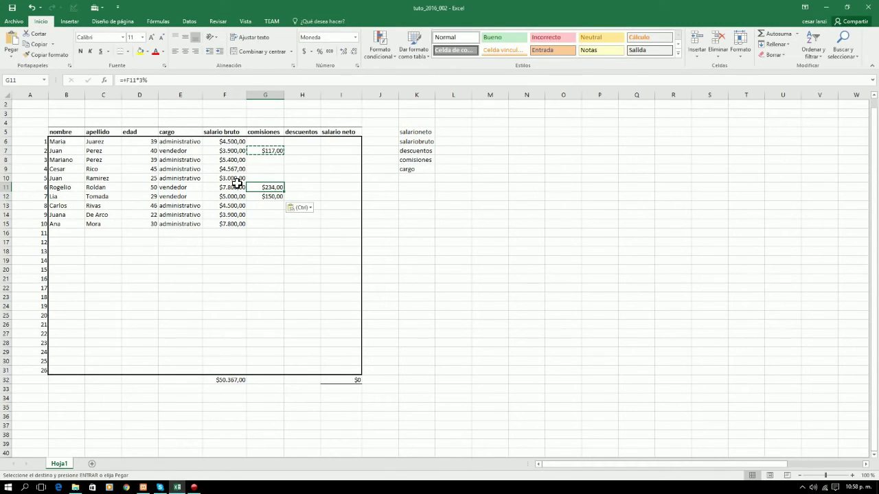
{"action": "left_click", "coordinate": [230, 188]}
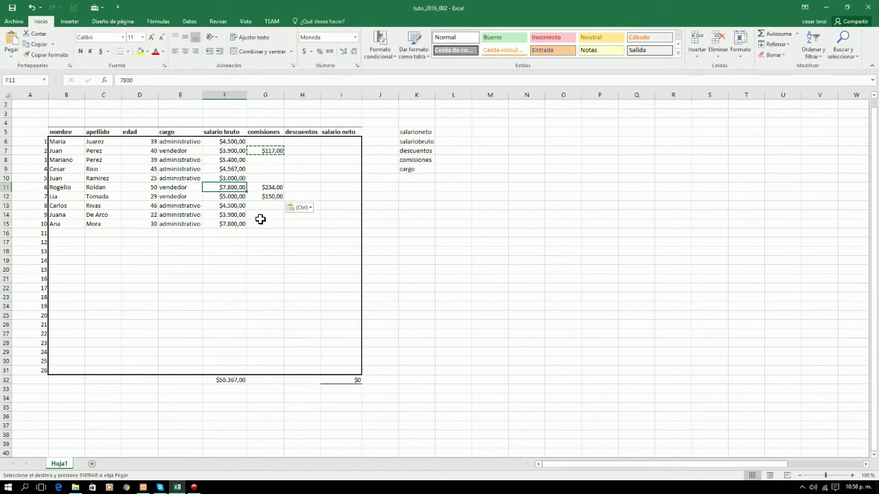
{"action": "left_click", "coordinate": [188, 152]}
{"action": "left_click_drag", "start_coordinate": [186, 191], "coordinate": [181, 198]}
{"action": "left_click", "coordinate": [180, 198]}
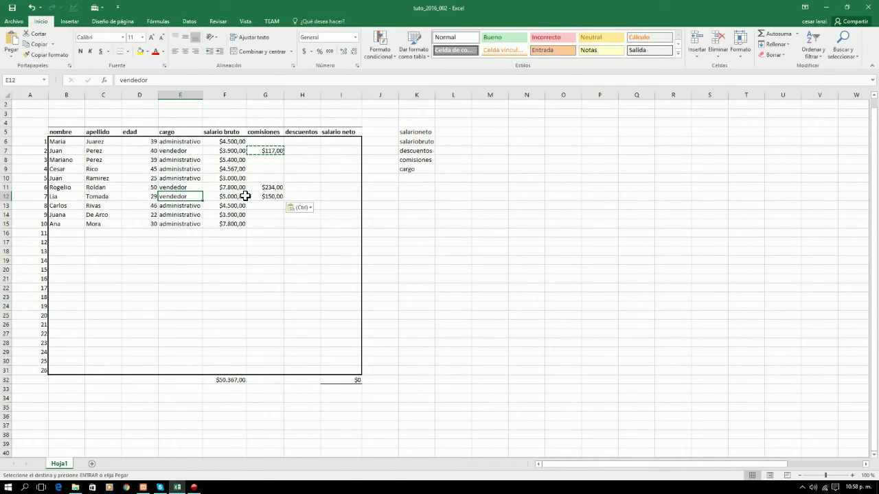
Step: Try to calculate the first employee's descuentos in H6 with the formula +F6*155
{"action": "left_click", "coordinate": [290, 141]}
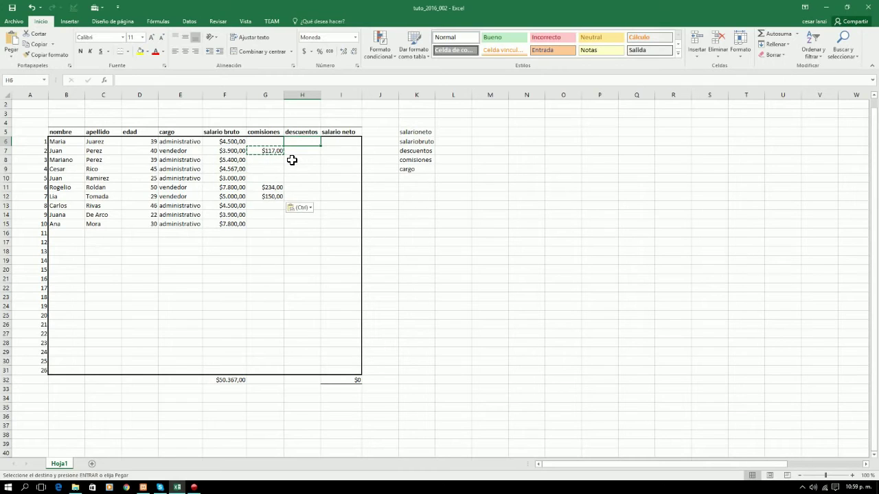
{"action": "key", "text": "Down"}
{"action": "key", "text": "Left"}
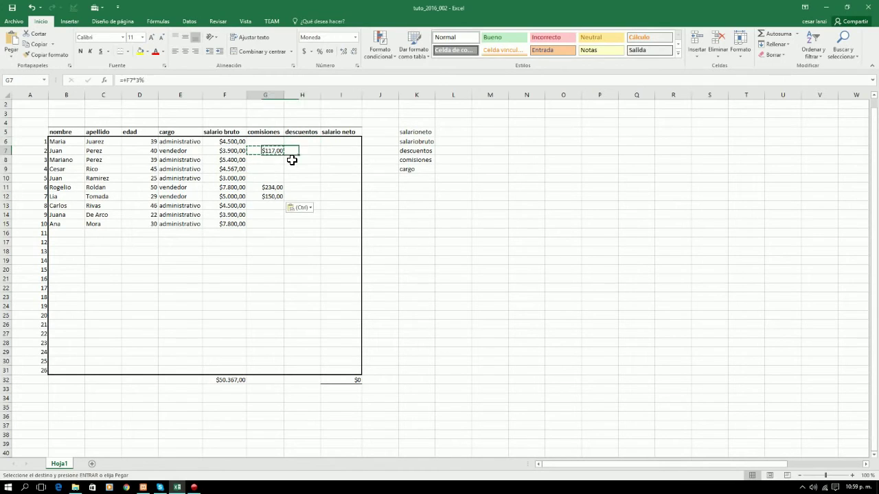
{"action": "key", "text": "Right"}
{"action": "key", "text": "Up"}
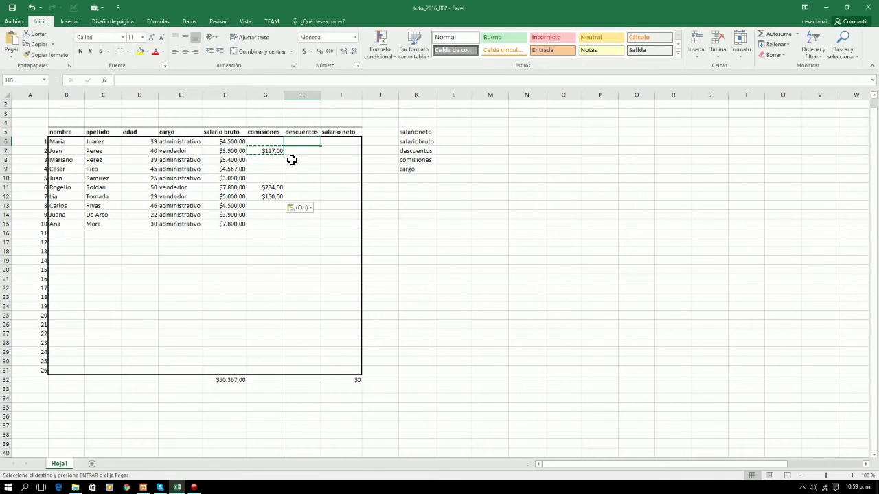
{"action": "type", "text": "+"}
{"action": "key", "text": "Left"}
{"action": "key", "text": "Left"}
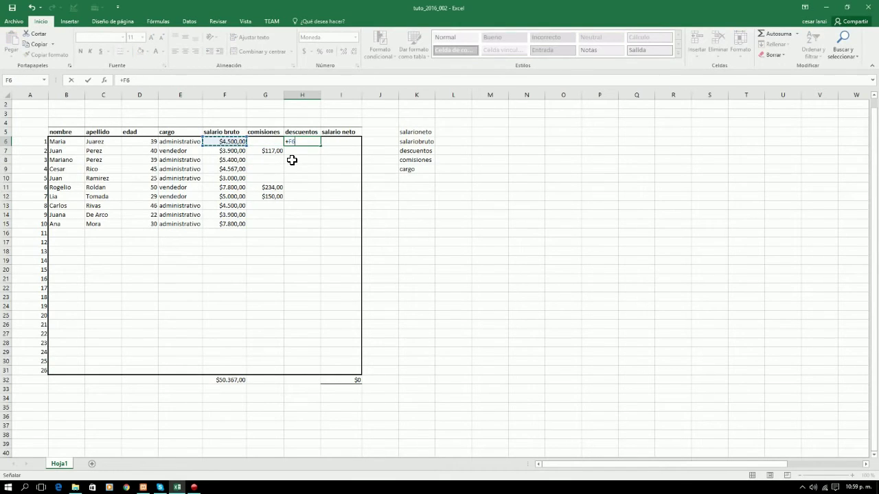
{"action": "type", "text": "*155"}
{"action": "key", "text": "Return"}
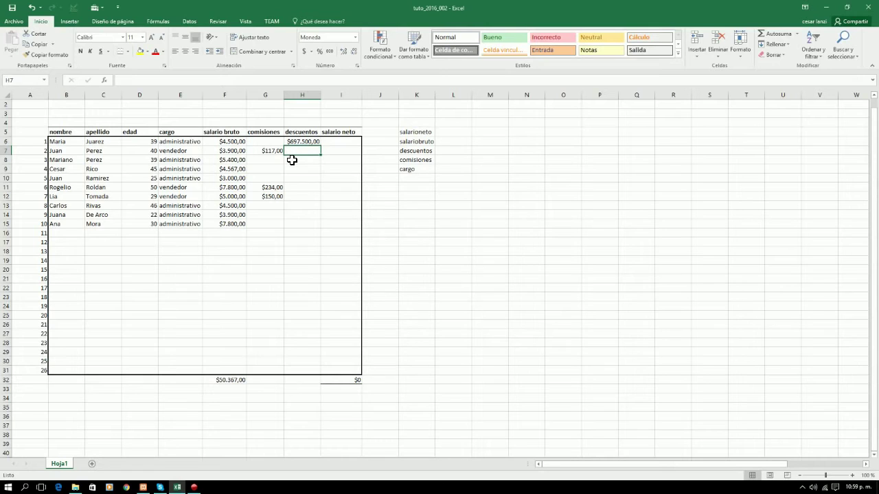
Step: Calculate the first employee's descuentos in H6 as 15% of the salario bruto with the formula +F6*15%
{"action": "key", "text": "Up"}
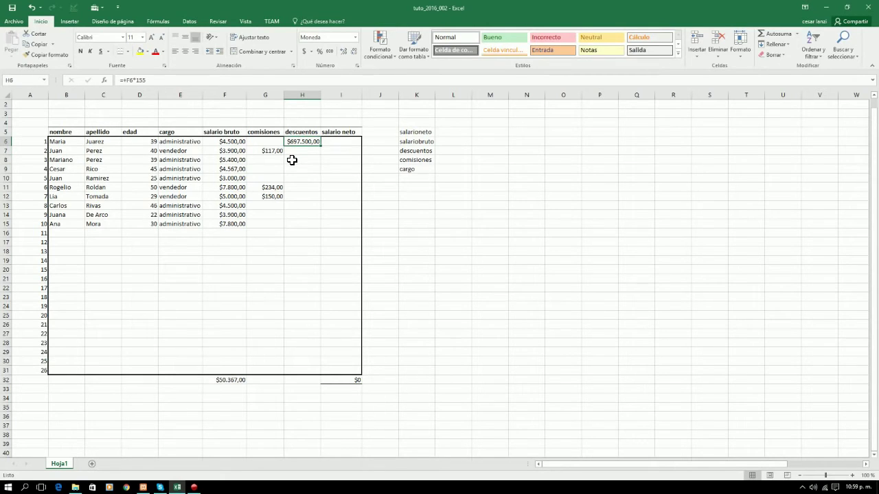
{"action": "type", "text": "+"}
{"action": "key", "text": "Left"}
{"action": "key", "text": "Left"}
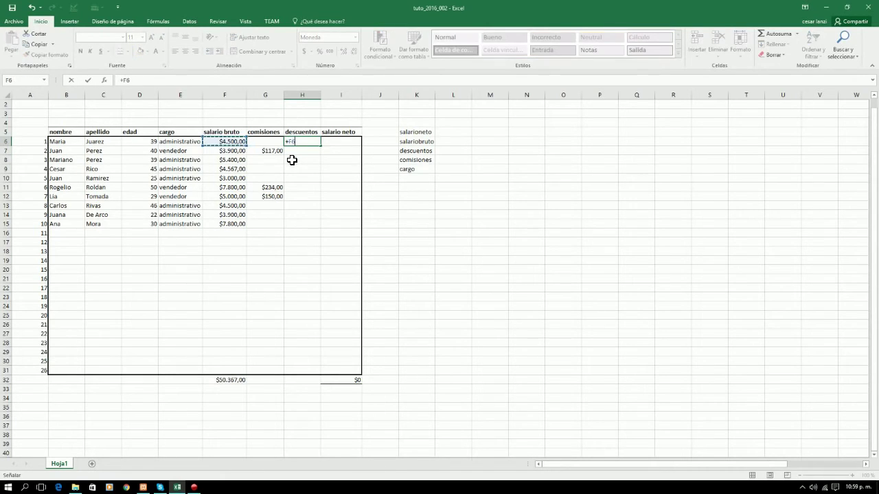
{"action": "type", "text": "*15%"}
{"action": "key", "text": "ctrl+Return"}
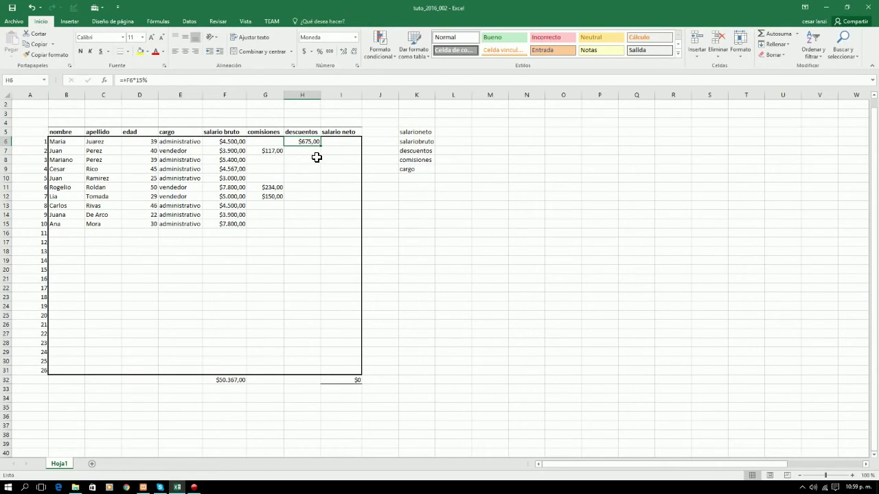
Step: Copy the descuentos formula from H6 to H7:H15 for the remaining employees
{"action": "key", "text": "ctrl+c"}
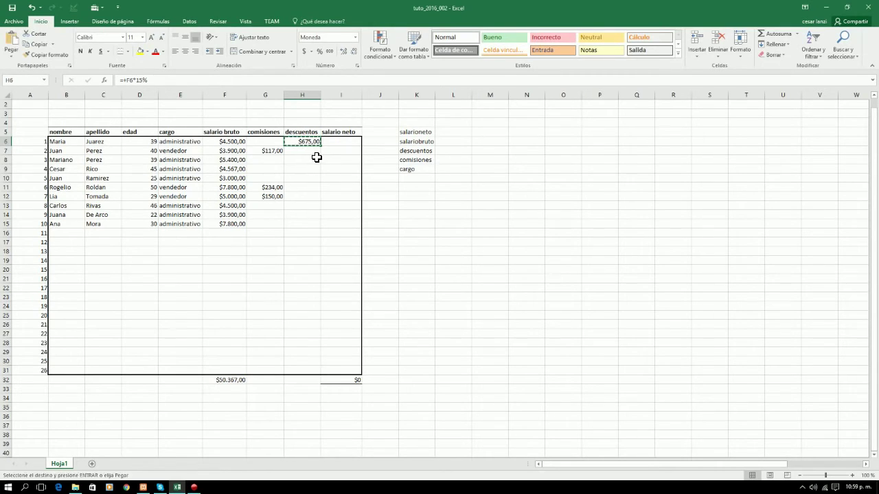
{"action": "key", "text": "Down"}
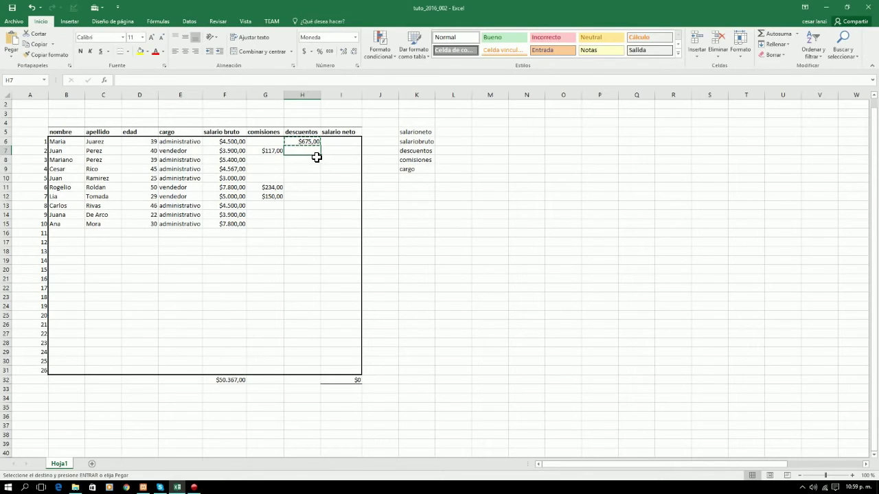
{"action": "key", "text": "shift+Down"}
{"action": "key", "text": "shift+Down"}
{"action": "key", "text": "shift+Down"}
{"action": "key", "text": "shift+Down"}
{"action": "key", "text": "shift+Down"}
{"action": "key", "text": "shift+Down"}
{"action": "key", "text": "shift+Down"}
{"action": "key", "text": "shift+Down"}
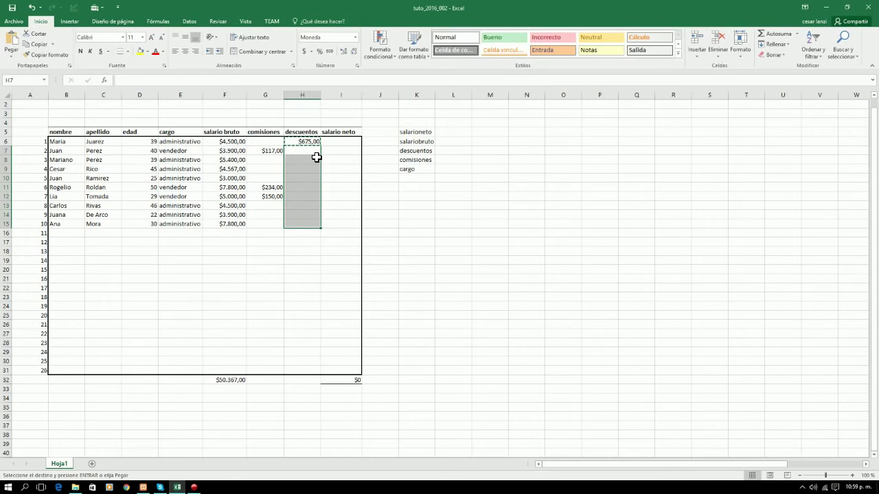
{"action": "key", "text": "ctrl+v"}
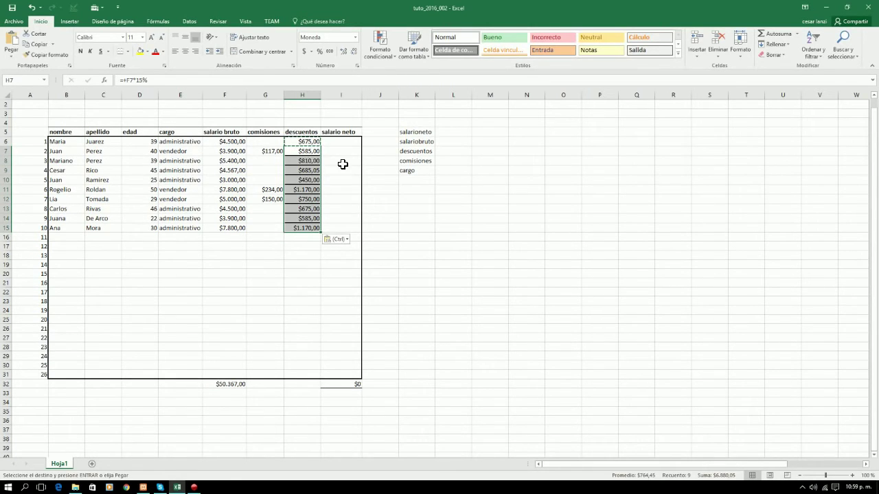
Step: Examine the copied descuentos formulas in column H, from the first employee down to H14
{"action": "left_click", "coordinate": [342, 162]}
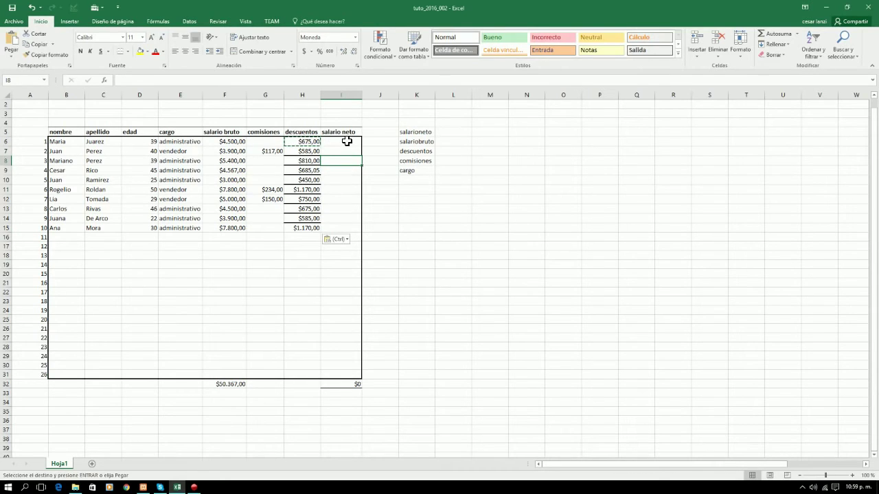
{"action": "left_click_drag", "start_coordinate": [346, 141], "coordinate": [346, 247]}
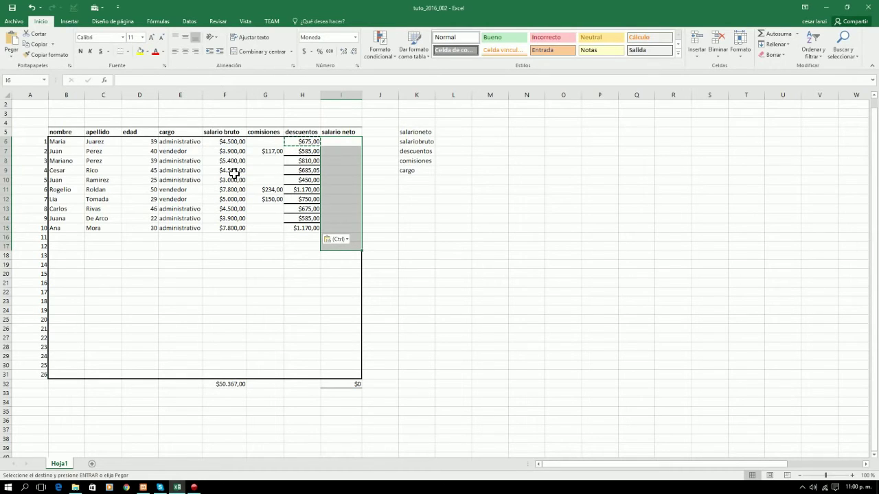
{"action": "left_click", "coordinate": [299, 133]}
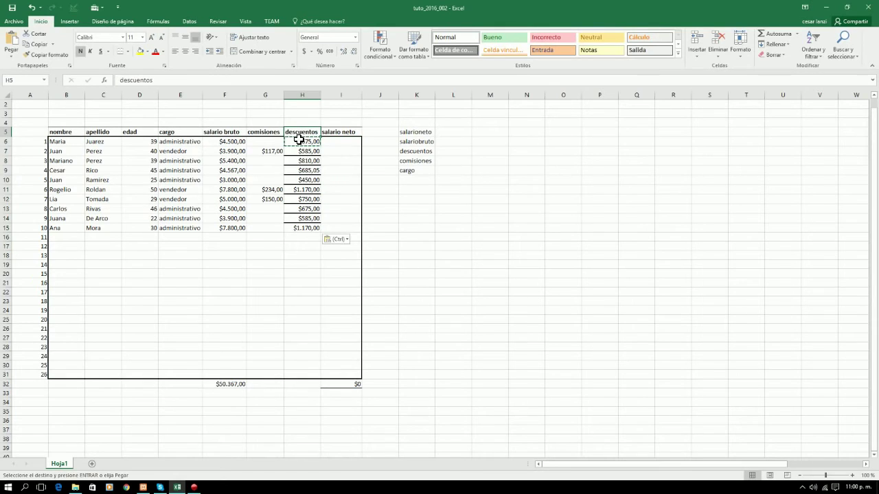
{"action": "left_click", "coordinate": [294, 143]}
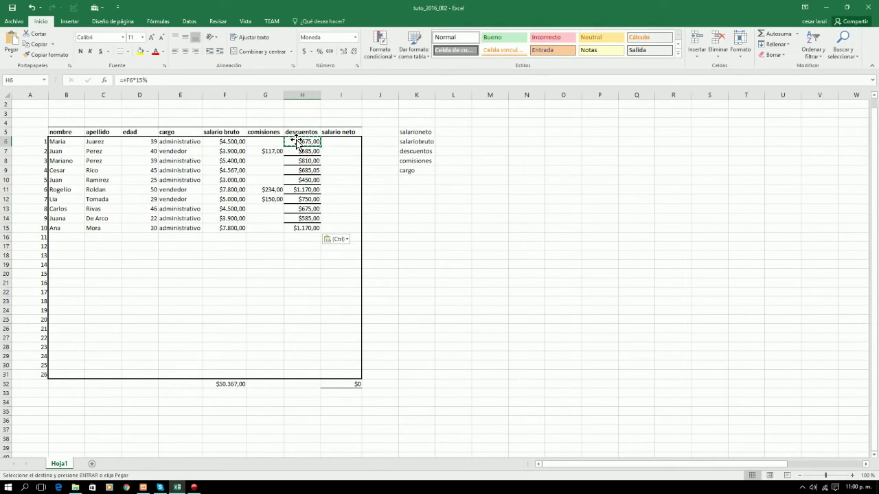
{"action": "left_click", "coordinate": [295, 151]}
{"action": "left_click", "coordinate": [293, 164]}
{"action": "left_click", "coordinate": [292, 170]}
{"action": "left_click", "coordinate": [294, 200]}
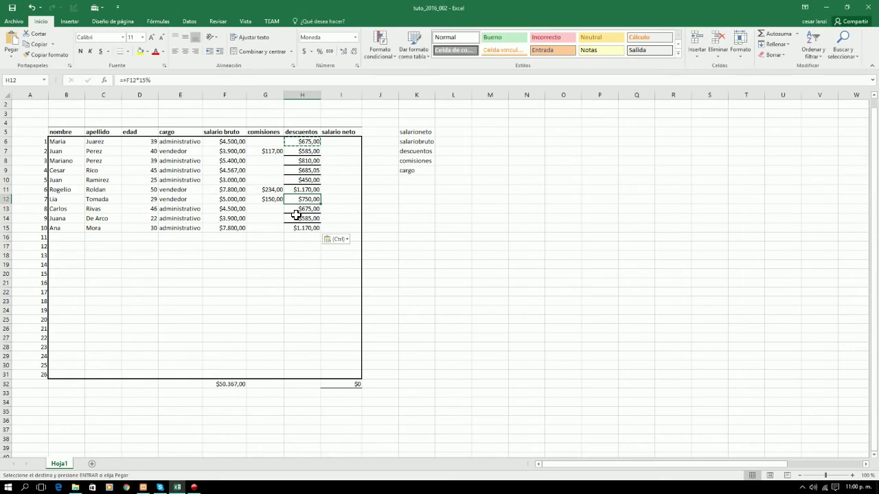
{"action": "left_click", "coordinate": [295, 219]}
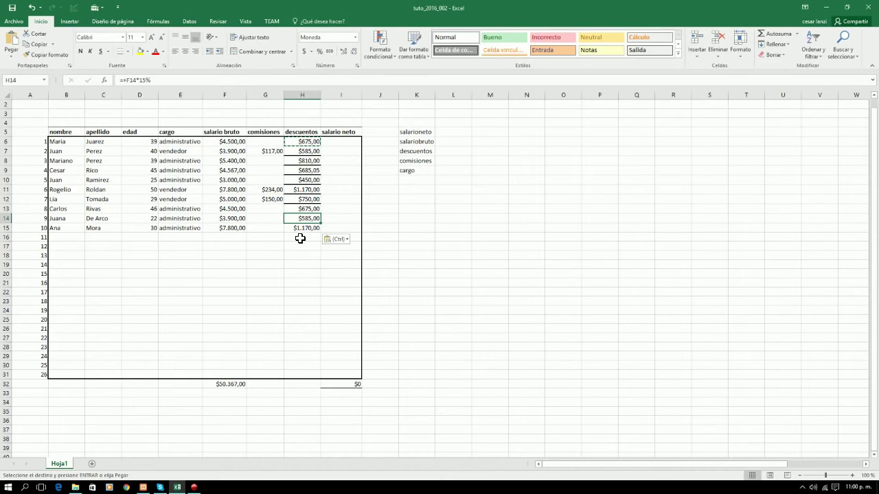
Step: Try to remove the thick border lines from the descuentos cells H7:H15 by clearing their top border in the cell format
{"action": "left_click_drag", "start_coordinate": [306, 152], "coordinate": [300, 229]}
{"action": "right_click", "coordinate": [303, 215]}
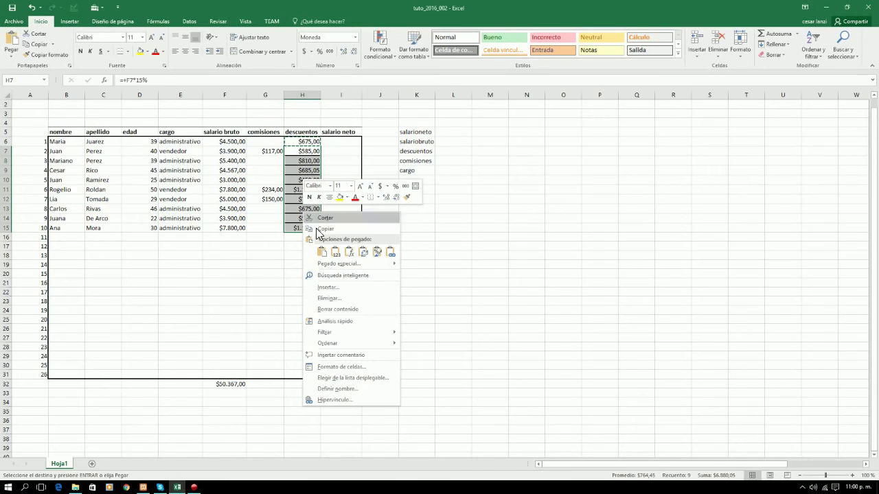
{"action": "left_click", "coordinate": [340, 366]}
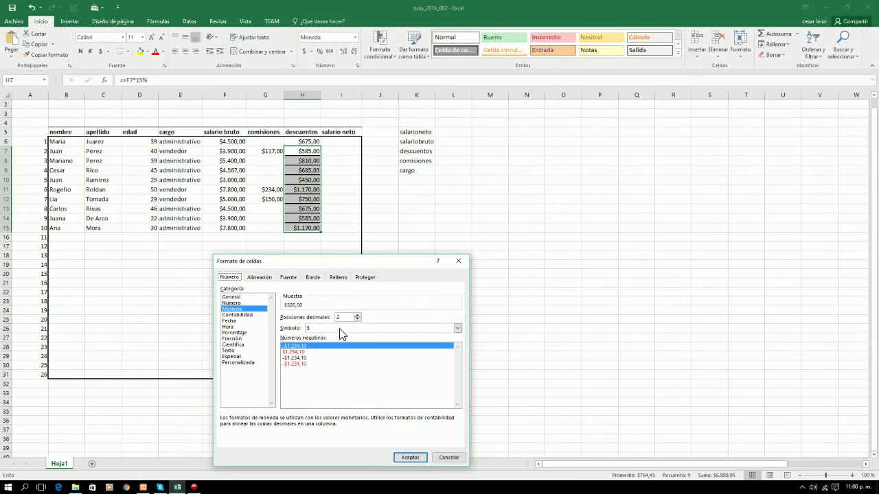
{"action": "left_click", "coordinate": [312, 278]}
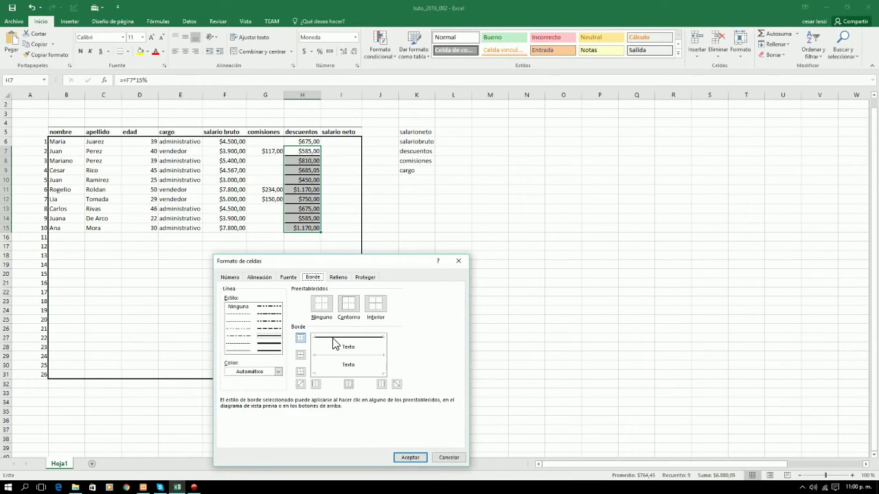
{"action": "left_click", "coordinate": [337, 337]}
{"action": "left_click", "coordinate": [407, 456]}
{"action": "left_click", "coordinate": [310, 299]}
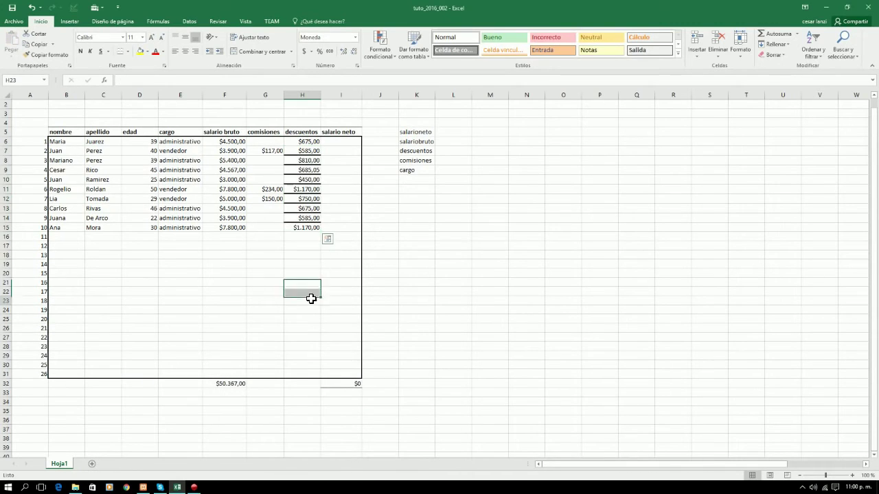
Step: Try again to clear the thick top border, with the descuentos range H7:H17 selected
{"action": "left_click_drag", "start_coordinate": [311, 247], "coordinate": [306, 149]}
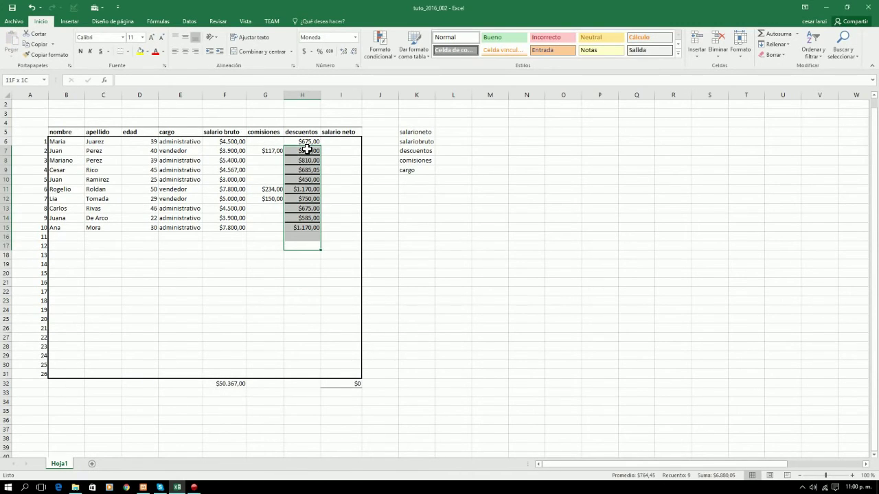
{"action": "right_click", "coordinate": [306, 149]}
{"action": "left_click", "coordinate": [343, 304]}
{"action": "left_click", "coordinate": [323, 281]}
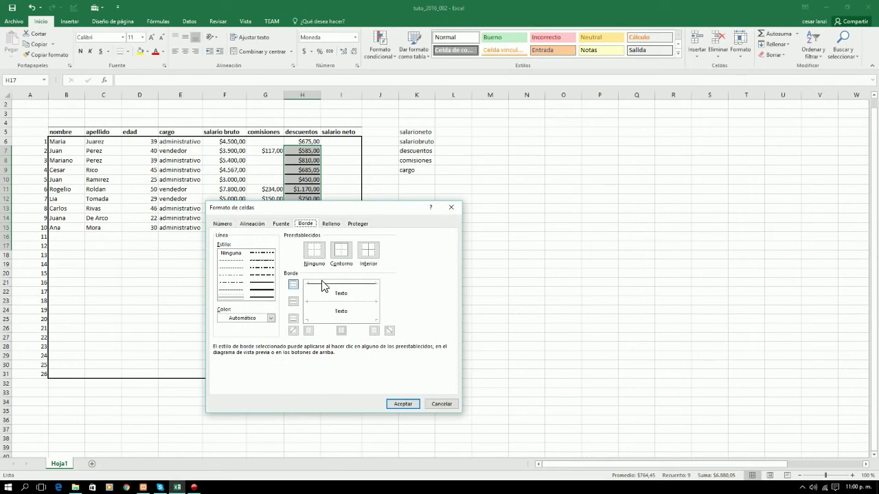
{"action": "left_click", "coordinate": [323, 281]}
{"action": "left_click", "coordinate": [402, 404]}
{"action": "left_click", "coordinate": [332, 317]}
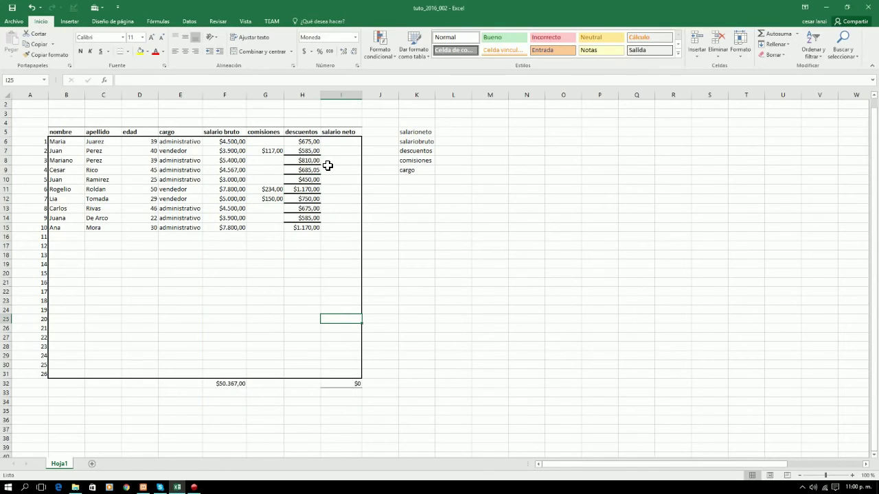
Step: Copy the formatting of the comisiones cells G6:G15 onto the descuentos cells H6:H15 with Copiar formato
{"action": "left_click_drag", "start_coordinate": [266, 142], "coordinate": [265, 228]}
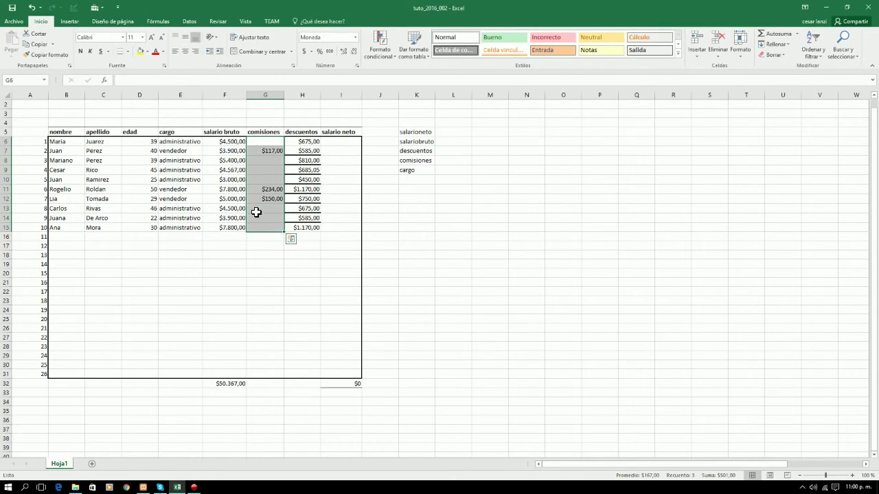
{"action": "left_click", "coordinate": [45, 54]}
{"action": "left_click", "coordinate": [294, 142]}
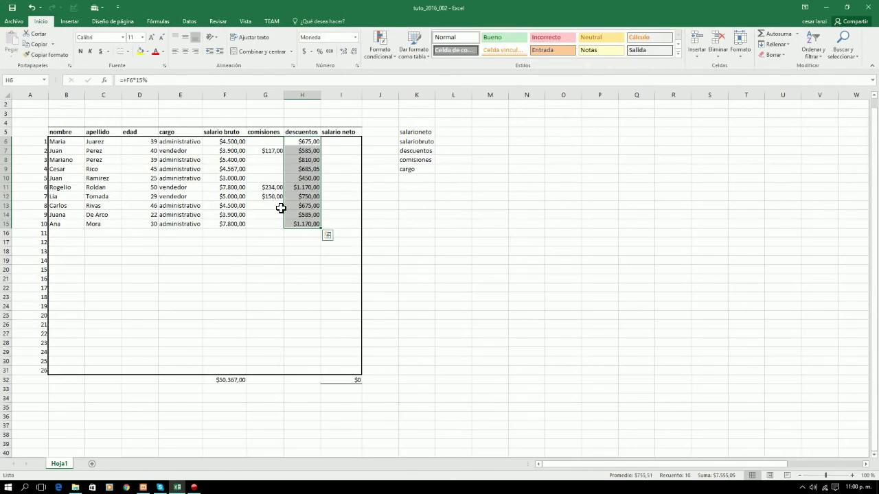
{"action": "left_click_drag", "start_coordinate": [281, 206], "coordinate": [267, 215]}
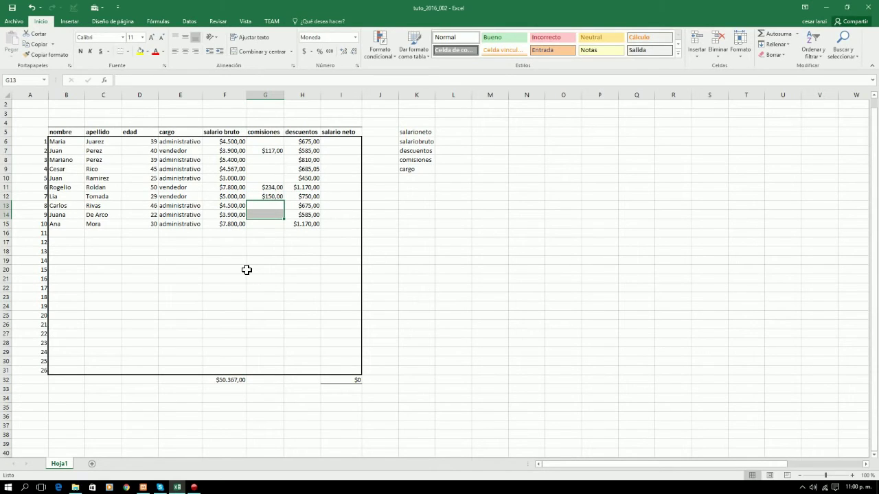
{"action": "left_click", "coordinate": [297, 135]}
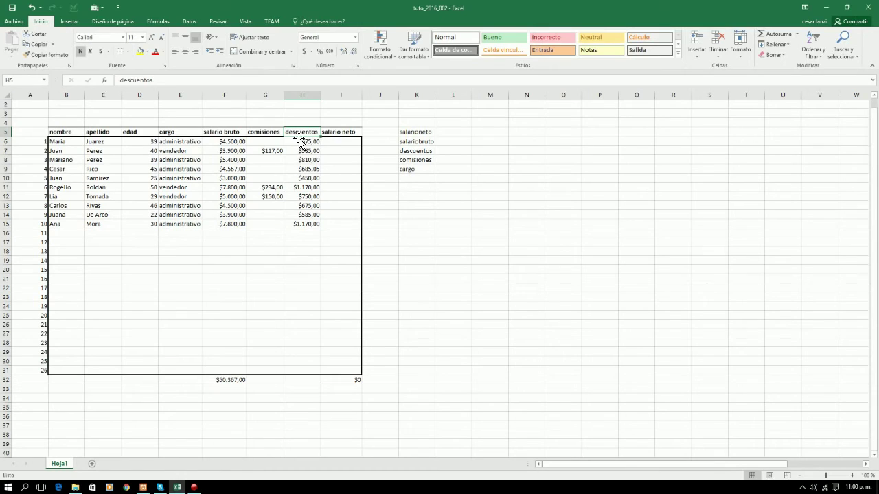
{"action": "left_click", "coordinate": [302, 252]}
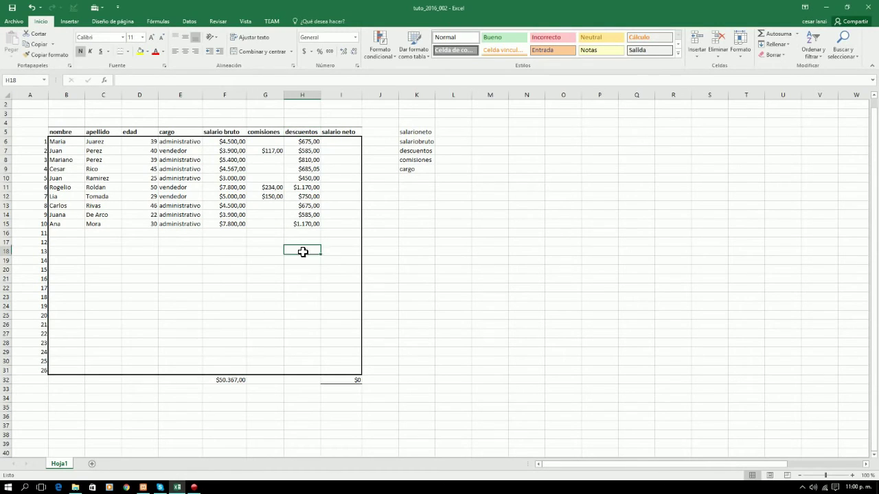
{"action": "left_click_drag", "start_coordinate": [309, 142], "coordinate": [305, 225]}
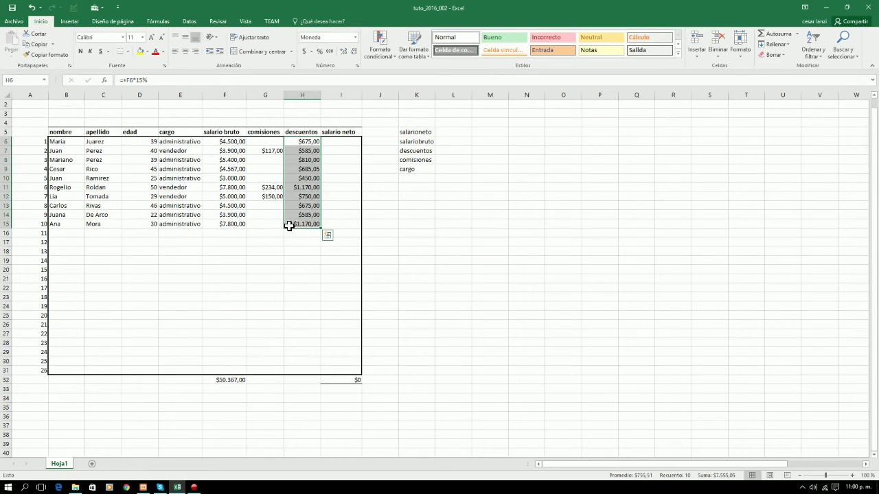
Step: Calculate the first employee's salario neto in I6 as salario bruto minus descuentos plus comisiones with the formula +F6-H6+G6
{"action": "left_click", "coordinate": [337, 140]}
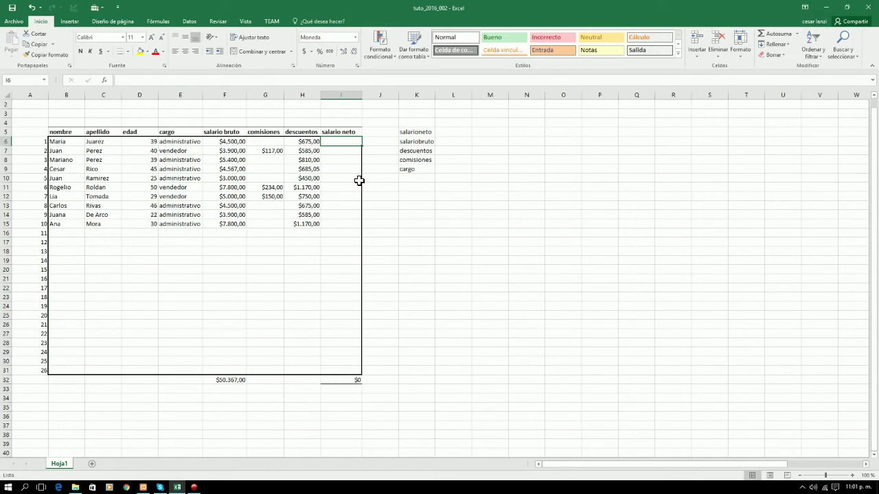
{"action": "type", "text": "+"}
{"action": "key", "text": "Left"}
{"action": "key", "text": "Left"}
{"action": "key", "text": "Left"}
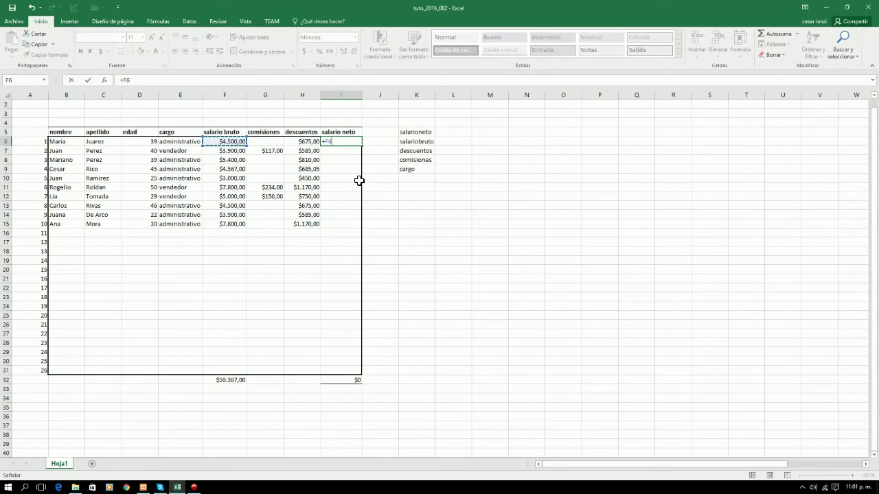
{"action": "type", "text": "-"}
{"action": "key", "text": "Left"}
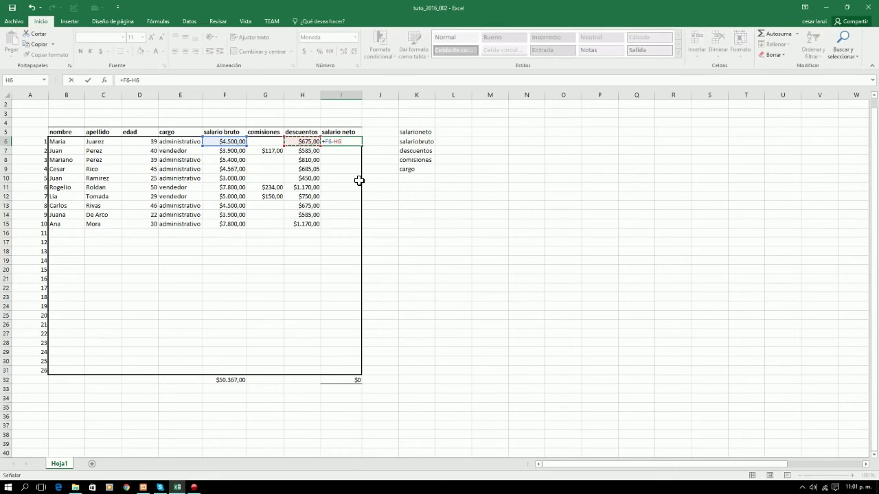
{"action": "type", "text": "+"}
{"action": "key", "text": "Left"}
{"action": "key", "text": "Left"}
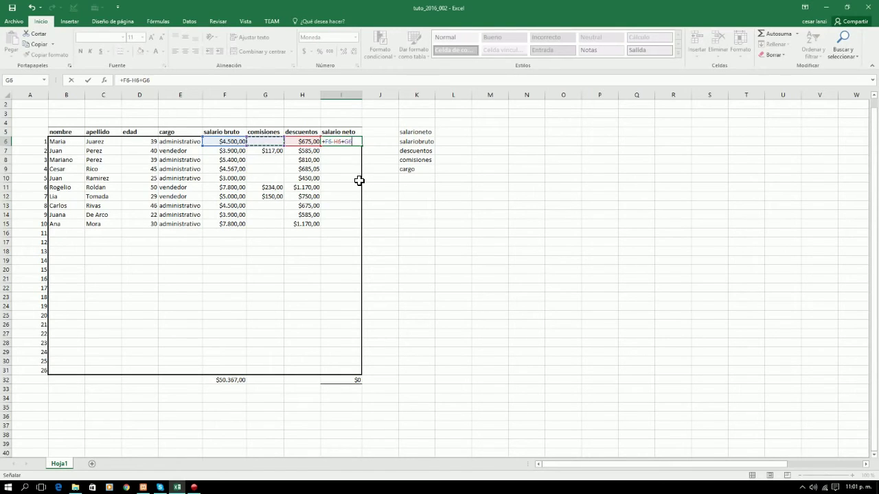
{"action": "key", "text": "Return"}
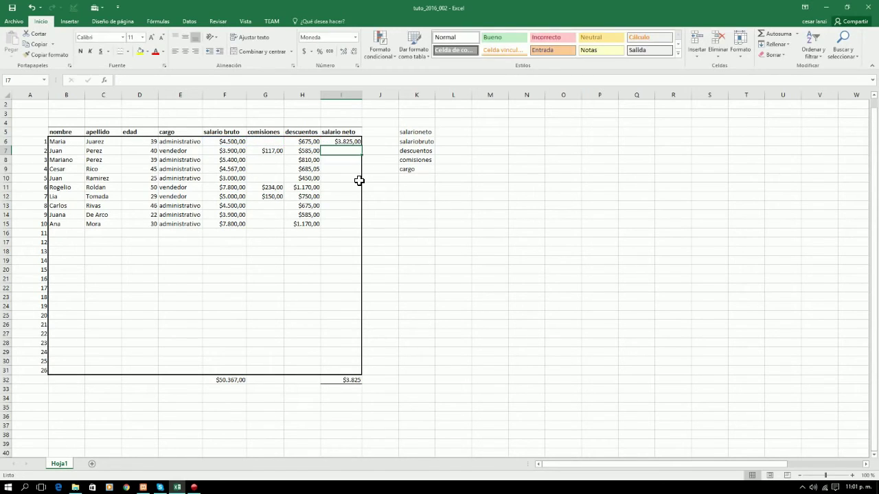
{"action": "key", "text": "Up"}
{"action": "key", "text": "Left"}
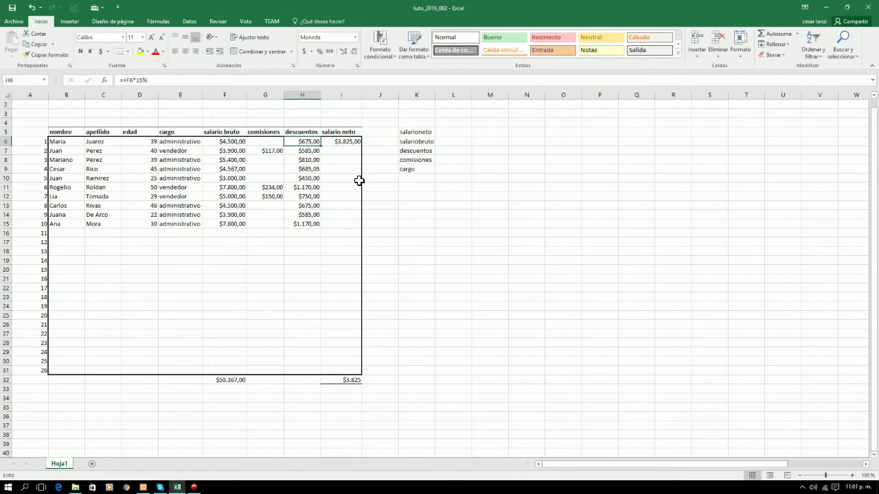
{"action": "key", "text": "Right"}
{"action": "key", "text": "Down"}
{"action": "key", "text": "Up"}
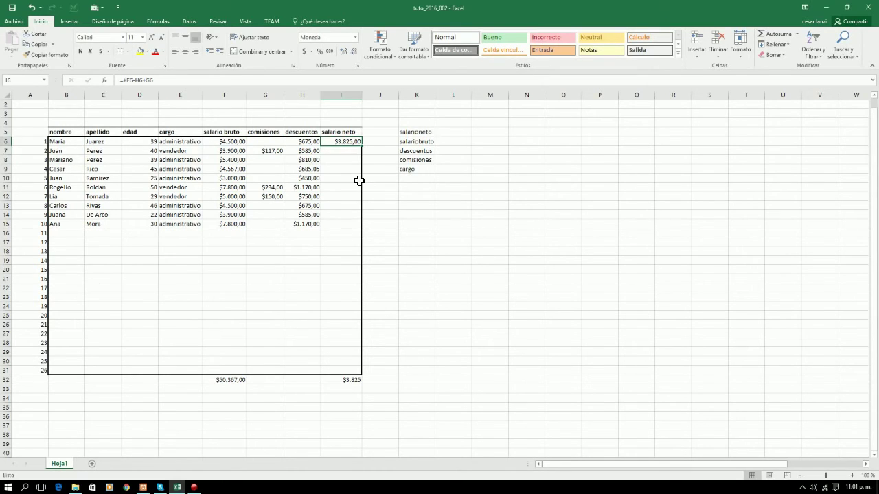
{"action": "key", "text": "Down"}
{"action": "key", "text": "Up"}
{"action": "key", "text": "Down"}
{"action": "key", "text": "Down"}
{"action": "key", "text": "Down"}
{"action": "key", "text": "Down"}
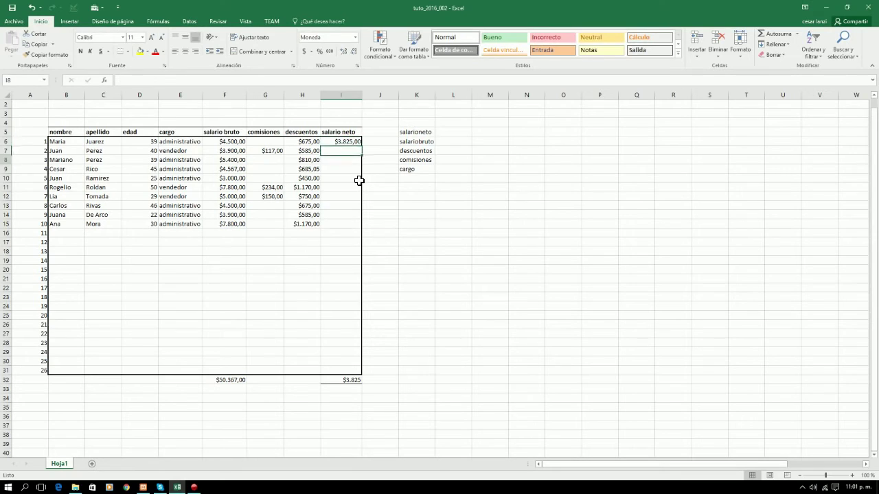
{"action": "key", "text": "Up"}
{"action": "key", "text": "Up"}
{"action": "key", "text": "Up"}
{"action": "key", "text": "Up"}
{"action": "key", "text": "Left"}
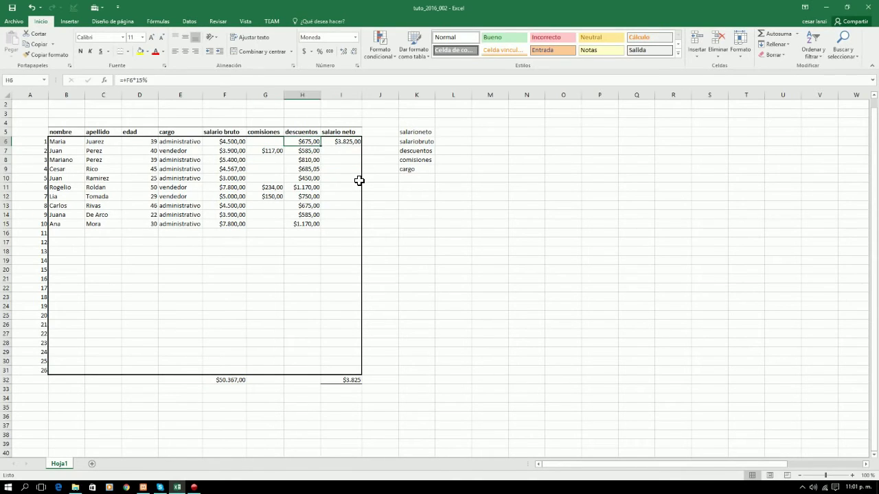
{"action": "key", "text": "Down"}
{"action": "key", "text": "Down"}
{"action": "key", "text": "Down"}
{"action": "key", "text": "Down"}
{"action": "key", "text": "Down"}
{"action": "key", "text": "Down"}
{"action": "key", "text": "Down"}
{"action": "key", "text": "Down"}
{"action": "key", "text": "Down"}
{"action": "key", "text": "Up"}
{"action": "key", "text": "Up"}
{"action": "key", "text": "Up"}
{"action": "key", "text": "Up"}
{"action": "key", "text": "Up"}
{"action": "key", "text": "Up"}
{"action": "key", "text": "Up"}
{"action": "key", "text": "Up"}
{"action": "key", "text": "Up"}
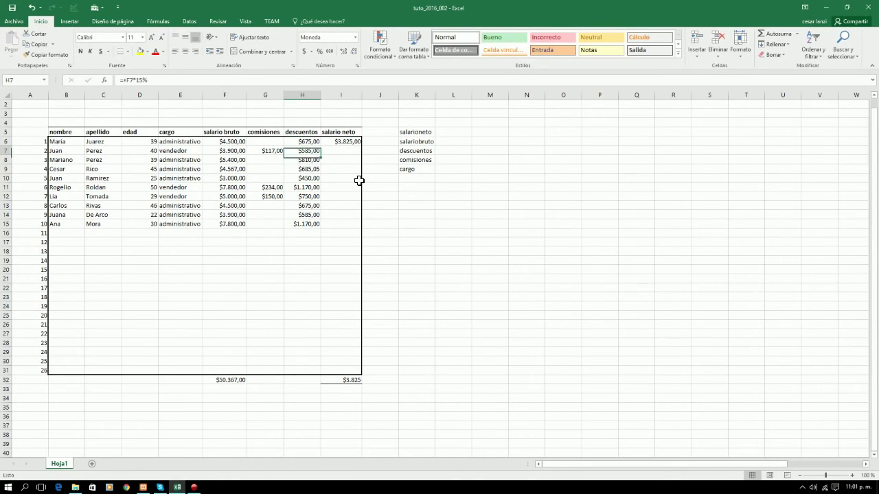
Step: Copy the salario neto formula from I6 to the remaining employees in I7:I15, pasting formulas only
{"action": "key", "text": "Right"}
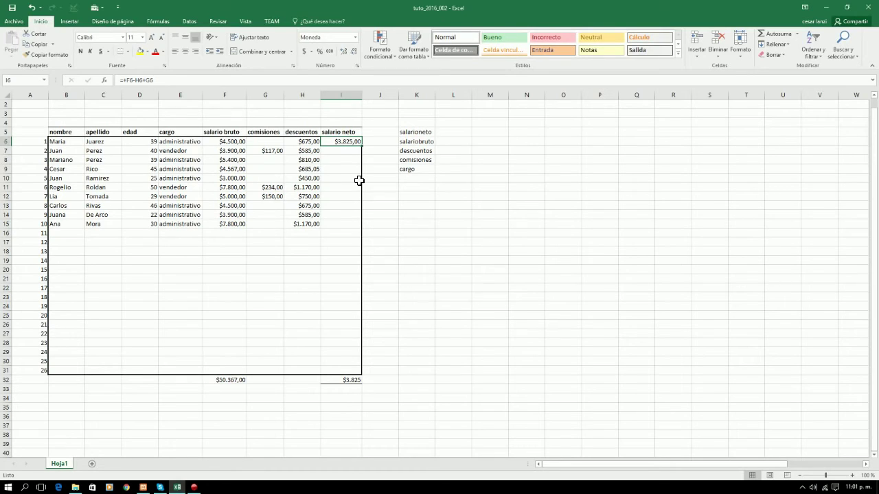
{"action": "key", "text": "ctrl+c"}
{"action": "key", "text": "Down"}
{"action": "key", "text": "shift+Down"}
{"action": "key", "text": "shift+Down"}
{"action": "key", "text": "shift+Down"}
{"action": "key", "text": "shift+Down"}
{"action": "key", "text": "shift+Down"}
{"action": "key", "text": "shift+Down"}
{"action": "key", "text": "shift+Down"}
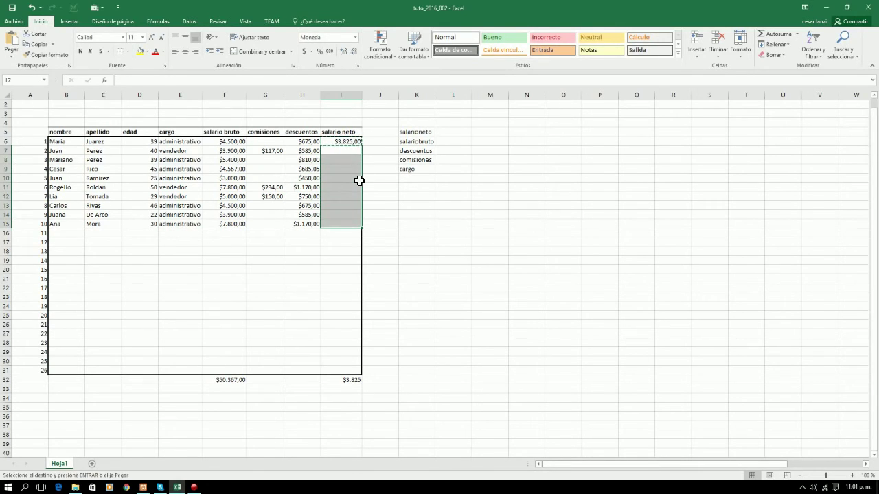
{"action": "left_click", "coordinate": [10, 60]}
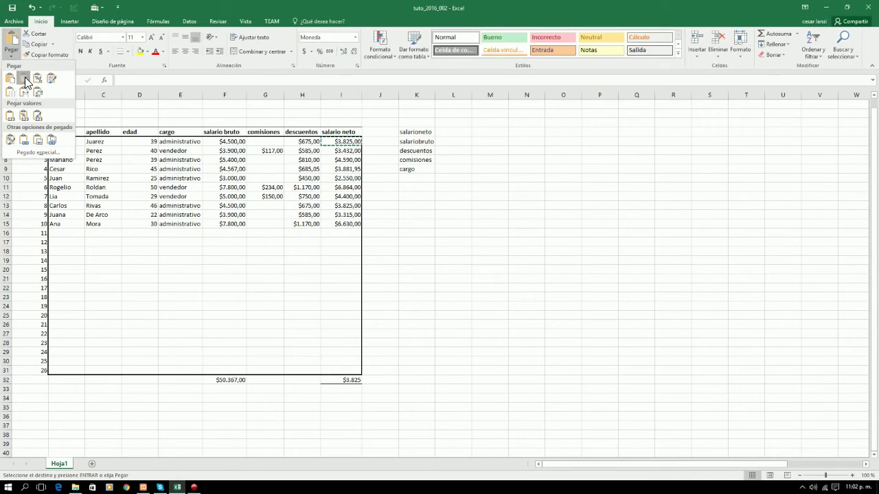
{"action": "left_click", "coordinate": [25, 81]}
Step: Review the copied salario neto formulas for the employees in I6:I15
{"action": "left_click", "coordinate": [353, 176]}
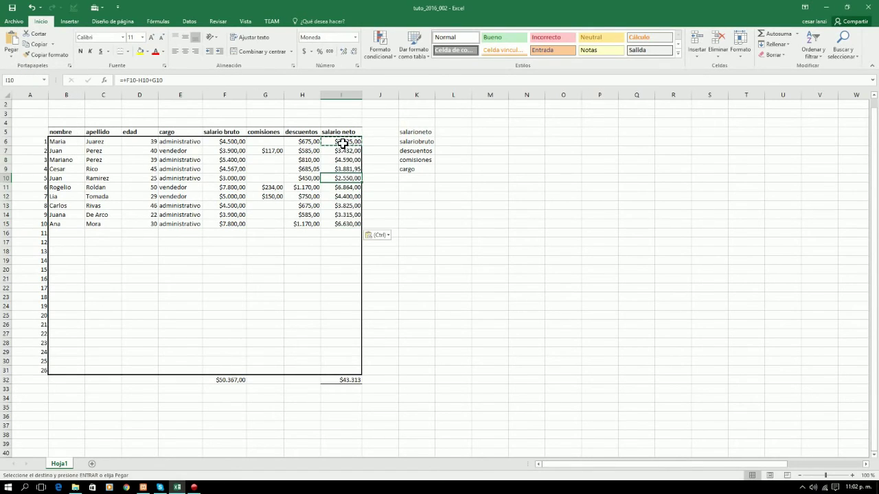
{"action": "left_click_drag", "start_coordinate": [343, 142], "coordinate": [337, 227]}
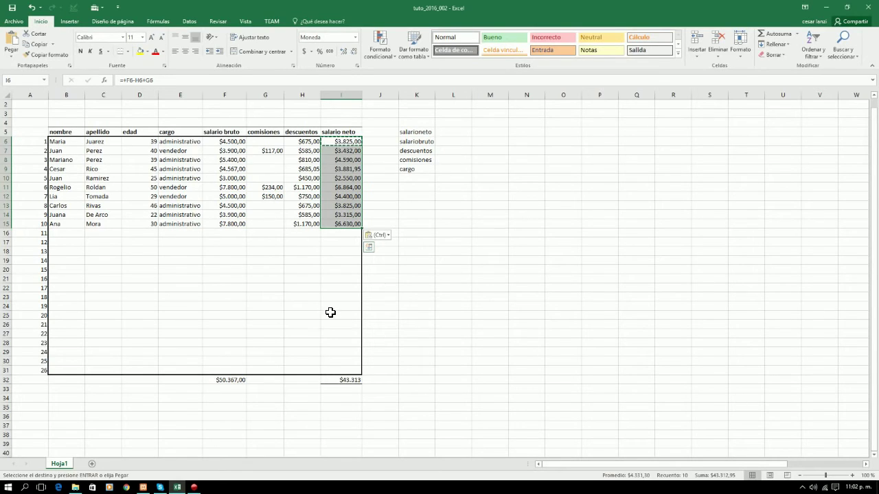
{"action": "left_click", "coordinate": [345, 197]}
{"action": "left_click", "coordinate": [341, 215]}
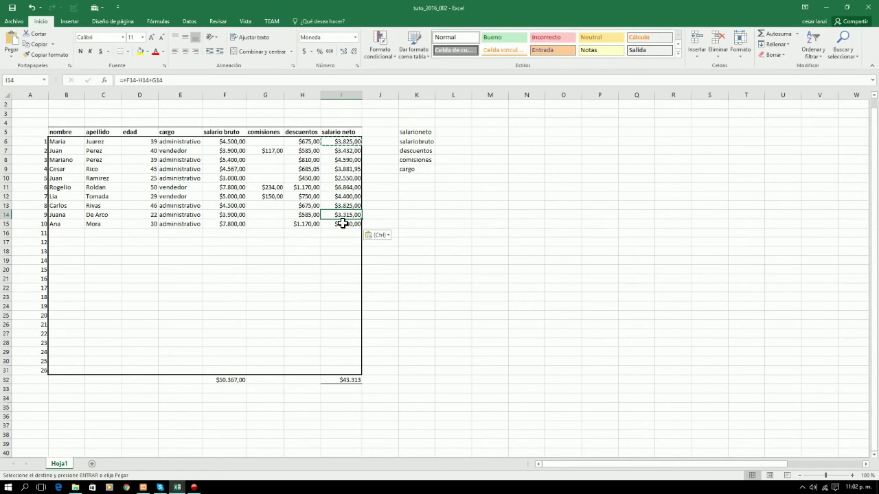
{"action": "key", "text": "Up"}
{"action": "key", "text": "Up"}
{"action": "key", "text": "Up"}
{"action": "key", "text": "Up"}
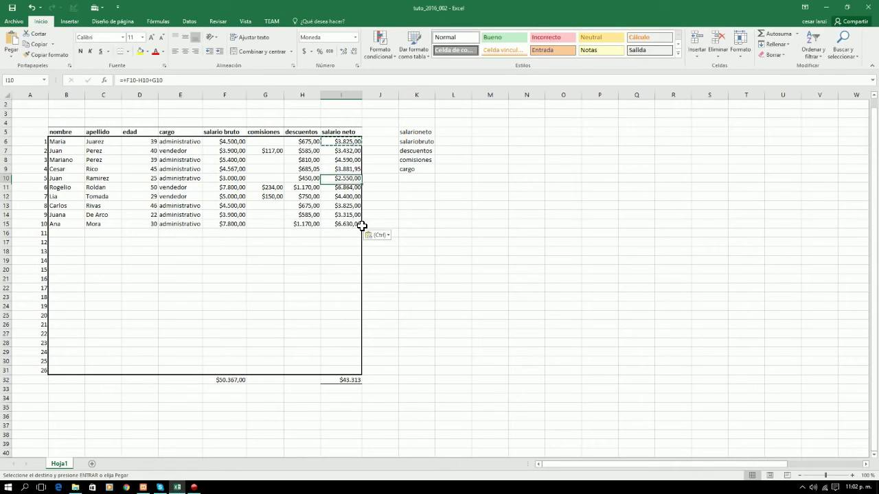
{"action": "key", "text": "Down"}
{"action": "key", "text": "Down"}
{"action": "key", "text": "Down"}
{"action": "key", "text": "Down"}
{"action": "key", "text": "Up"}
{"action": "key", "text": "Up"}
{"action": "key", "text": "Up"}
{"action": "key", "text": "Up"}
{"action": "key", "text": "Up"}
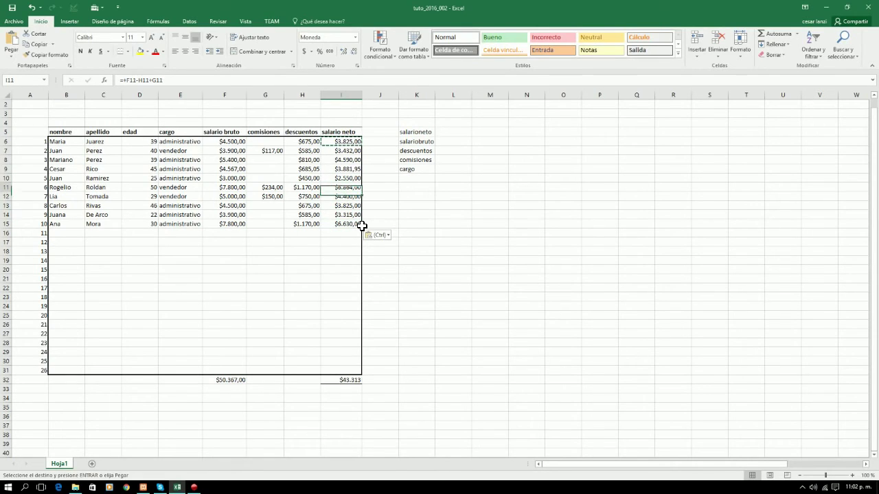
{"action": "key", "text": "Left"}
{"action": "key", "text": "Right"}
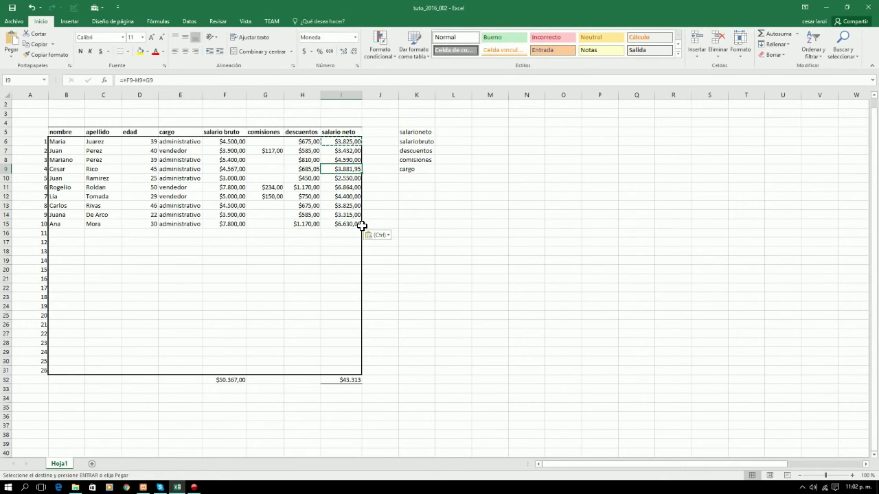
Step: Examine the salario neto total formula in I32 beneath the table
{"action": "key", "text": "Down"}
{"action": "key", "text": "Down"}
{"action": "key", "text": "Down"}
{"action": "key", "text": "Down"}
{"action": "key", "text": "Down"}
{"action": "key", "text": "Down"}
{"action": "key", "text": "Down"}
{"action": "key", "text": "Down"}
{"action": "key", "text": "Down"}
{"action": "key", "text": "Down"}
{"action": "key", "text": "Down"}
{"action": "key", "text": "Down"}
{"action": "key", "text": "Down"}
{"action": "key", "text": "Down"}
{"action": "key", "text": "Down"}
{"action": "key", "text": "Down"}
{"action": "key", "text": "Down"}
{"action": "key", "text": "Down"}
{"action": "key", "text": "Down"}
{"action": "key", "text": "Down"}
{"action": "key", "text": "Down"}
{"action": "key", "text": "Down"}
{"action": "key", "text": "Down"}
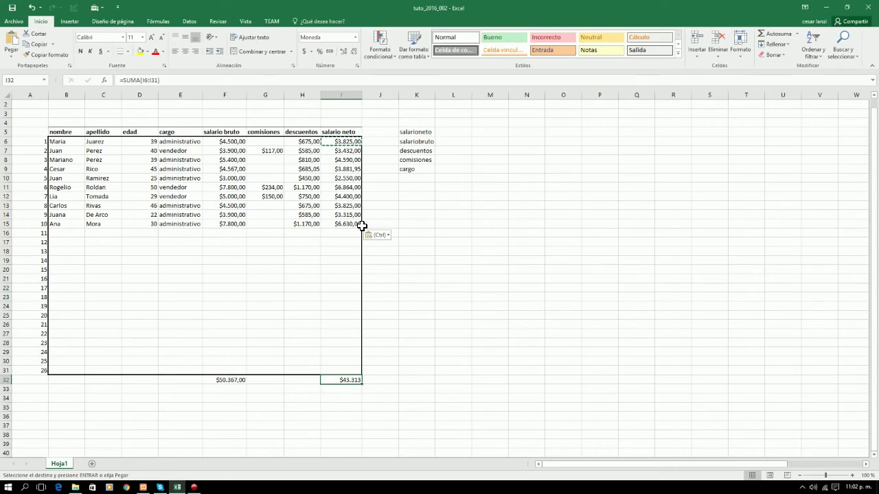
{"action": "key", "text": "Left"}
{"action": "key", "text": "Right"}
{"action": "key", "text": "Up"}
{"action": "key", "text": "Up"}
{"action": "key", "text": "Up"}
{"action": "key", "text": "Up"}
{"action": "key", "text": "Up"}
{"action": "key", "text": "Up"}
{"action": "key", "text": "Up"}
{"action": "key", "text": "Up"}
{"action": "key", "text": "Up"}
{"action": "key", "text": "Up"}
{"action": "key", "text": "Up"}
{"action": "key", "text": "Up"}
{"action": "key", "text": "Up"}
{"action": "key", "text": "Up"}
{"action": "key", "text": "Up"}
{"action": "key", "text": "Up"}
{"action": "key", "text": "Up"}
{"action": "key", "text": "Up"}
{"action": "key", "text": "Up"}
{"action": "key", "text": "Up"}
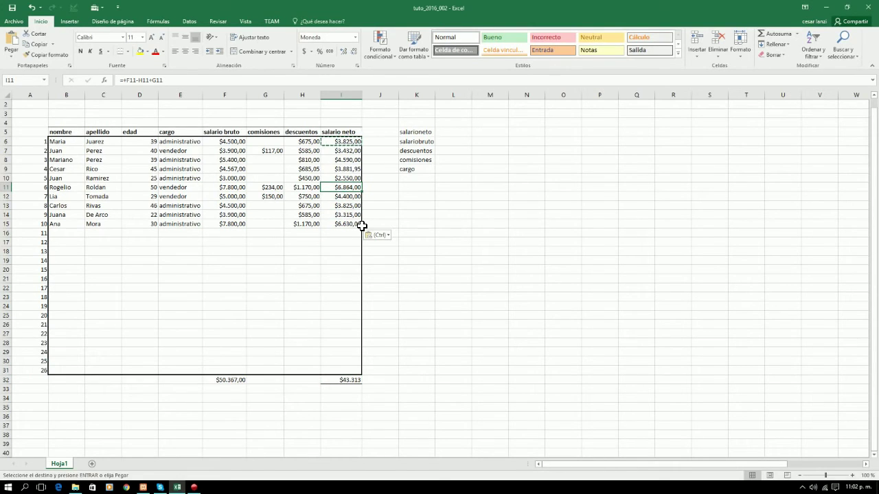
Step: Check which employees have a comisiones formula in rows 7 to 13 of column G
{"action": "key", "text": "Left"}
{"action": "key", "text": "Left"}
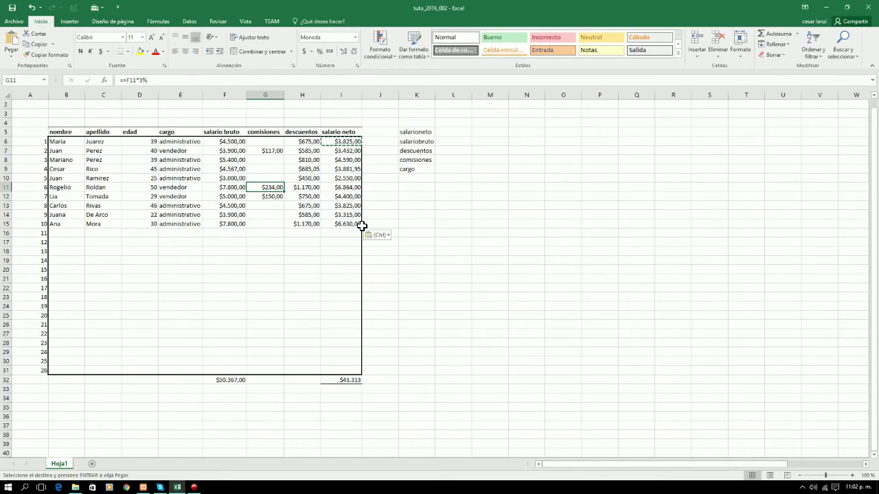
{"action": "key", "text": "Up"}
{"action": "key", "text": "Up"}
{"action": "key", "text": "Up"}
{"action": "key", "text": "Up"}
{"action": "key", "text": "Down"}
{"action": "key", "text": "Down"}
{"action": "key", "text": "Down"}
{"action": "key", "text": "Down"}
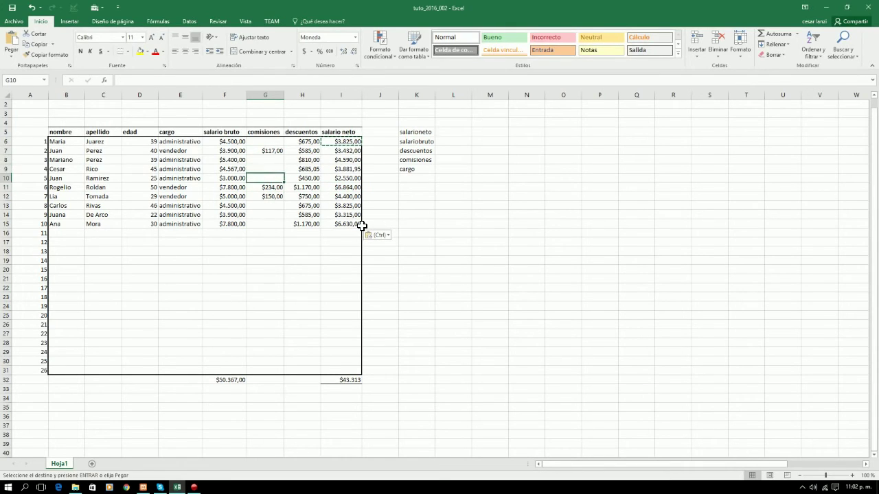
{"action": "key", "text": "Up"}
{"action": "key", "text": "Up"}
{"action": "key", "text": "Up"}
{"action": "key", "text": "Down"}
{"action": "key", "text": "Down"}
{"action": "key", "text": "Down"}
{"action": "key", "text": "Down"}
{"action": "key", "text": "Down"}
Step: Delete the helper labels from salarioneto to cargo in K5:K9
{"action": "key", "text": "Right"}
{"action": "key", "text": "Right"}
{"action": "key", "text": "Right"}
{"action": "key", "text": "Right"}
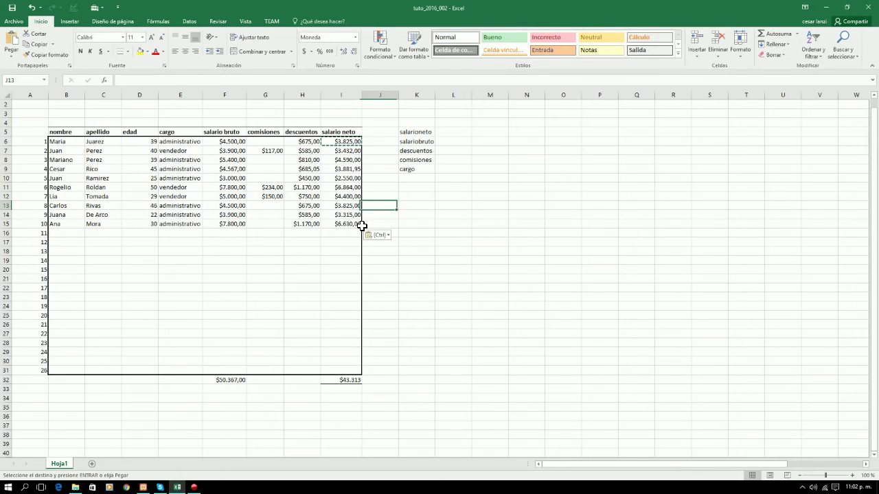
{"action": "key", "text": "Up"}
{"action": "key", "text": "Up"}
{"action": "key", "text": "Up"}
{"action": "key", "text": "Up"}
{"action": "key", "text": "Up"}
{"action": "key", "text": "Up"}
{"action": "key", "text": "Up"}
{"action": "key", "text": "Up"}
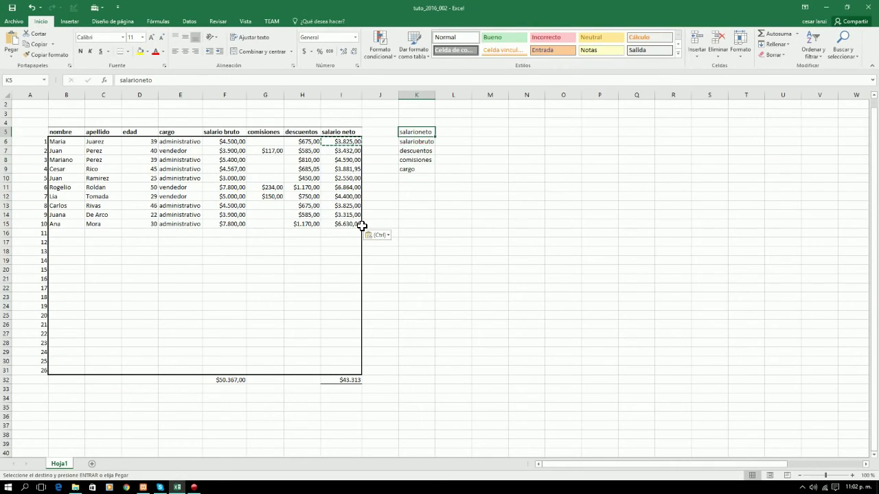
{"action": "key", "text": "shift+Down"}
{"action": "key", "text": "shift+Down"}
{"action": "key", "text": "shift+Down"}
{"action": "key", "text": "shift+Down"}
{"action": "key", "text": "Delete"}
Step: Enter the labels "promedio" in K6 and "mayor sueldo pagado" in K7
{"action": "key", "text": "Down"}
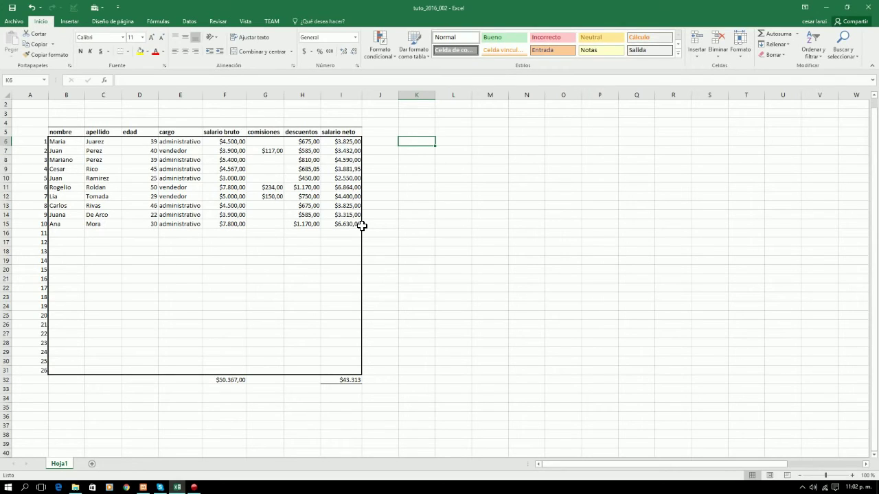
{"action": "type", "text": "promedio"}
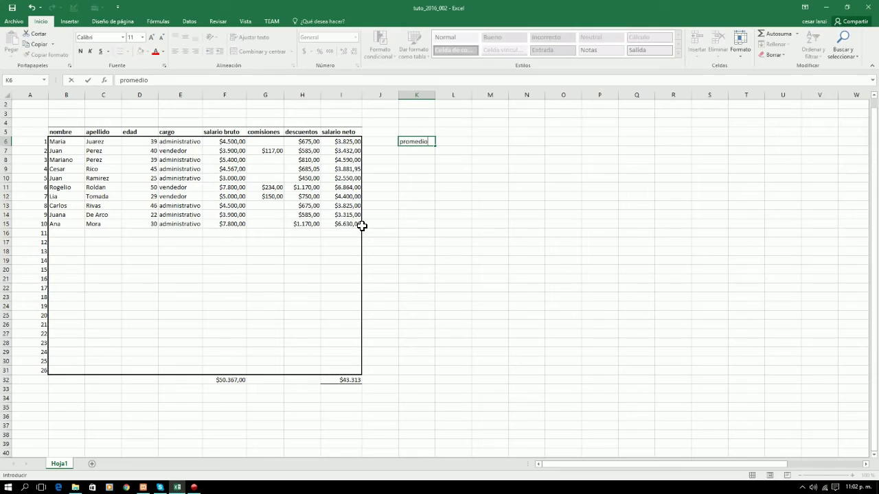
{"action": "key", "text": "Return"}
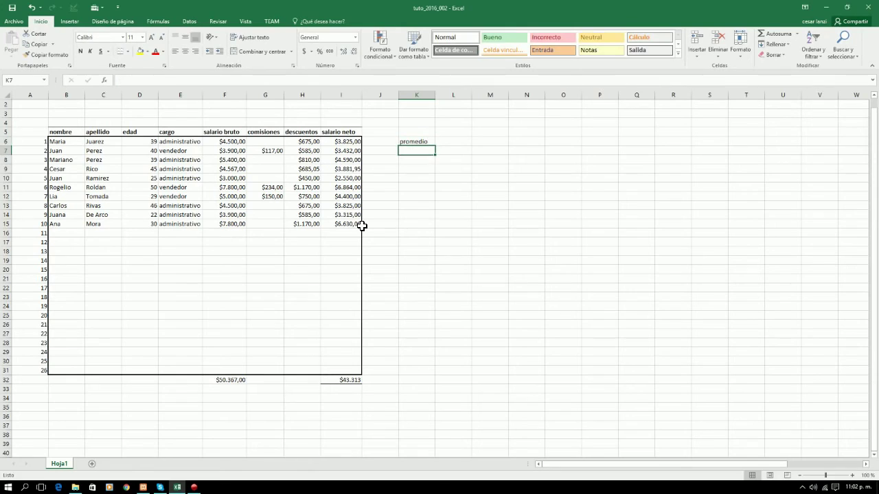
{"action": "type", "text": "ma"}
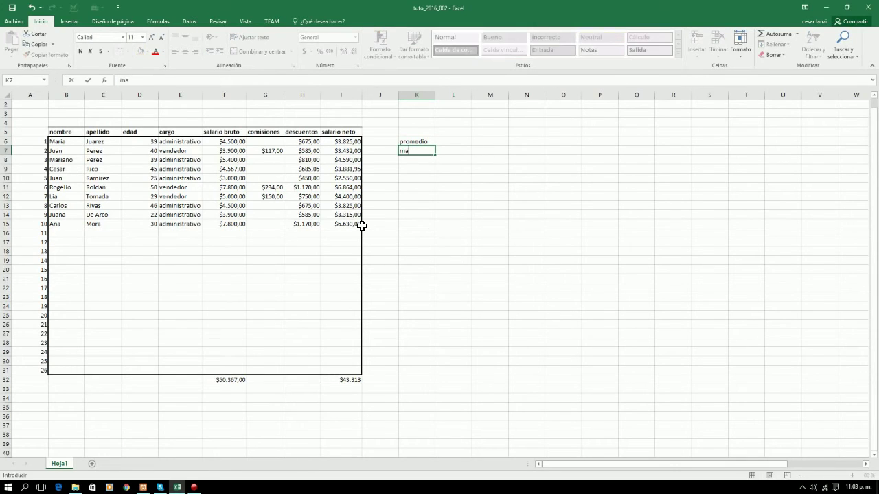
{"action": "type", "text": "yor sueldo pagado"}
{"action": "key", "text": "Return"}
Step: Enter the labels "menor sueldo pagado" in K8 and "cantidad de empleados" in K9
{"action": "type", "text": "meno"}
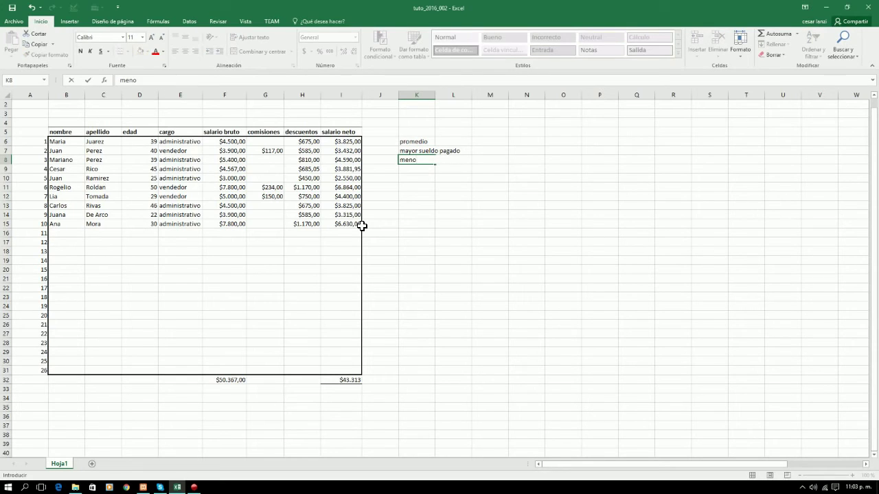
{"action": "type", "text": "r sueldopagad"}
{"action": "key", "text": "BackSpace"}
{"action": "key", "text": "BackSpace"}
{"action": "key", "text": "BackSpace"}
{"action": "key", "text": "BackSpace"}
{"action": "type", "text": "pagado"}
{"action": "key", "text": "Return"}
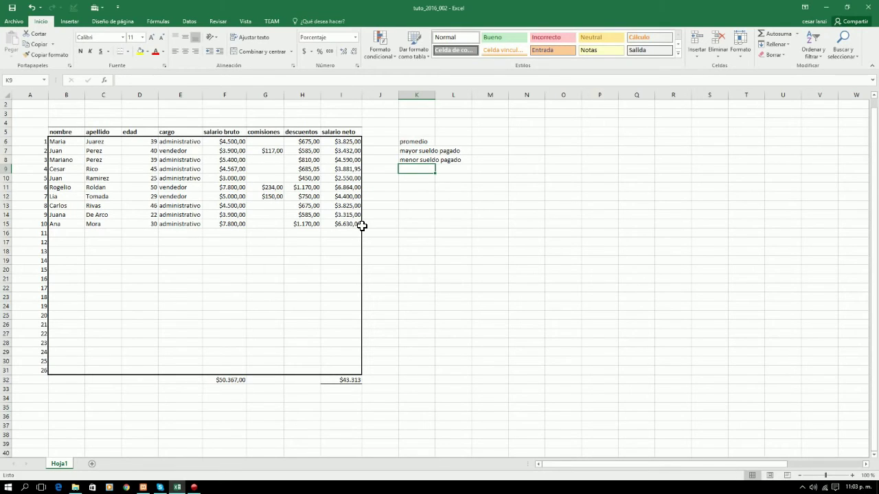
{"action": "type", "text": "cantidad"}
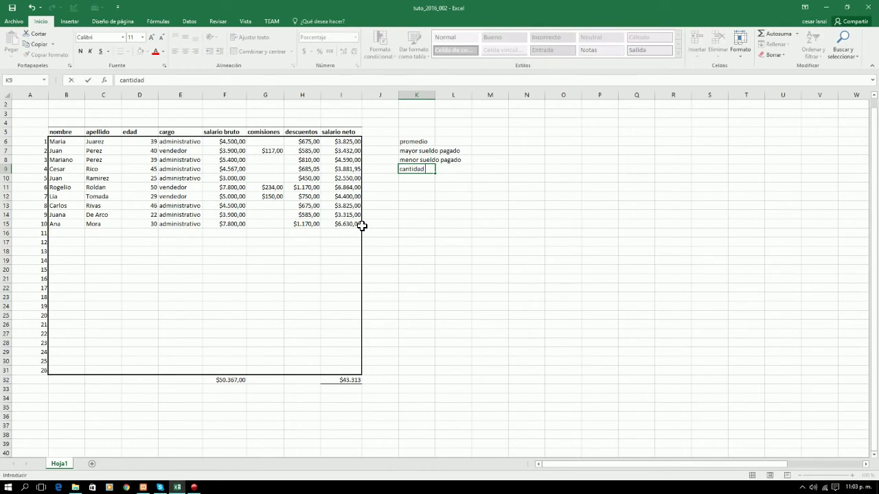
{"action": "type", "text": " de empleados"}
{"action": "key", "text": "Return"}
{"action": "key", "text": "Up"}
{"action": "key", "text": "Up"}
{"action": "key", "text": "Up"}
{"action": "key", "text": "Up"}
{"action": "key", "text": "Right"}
{"action": "key", "text": "Right"}
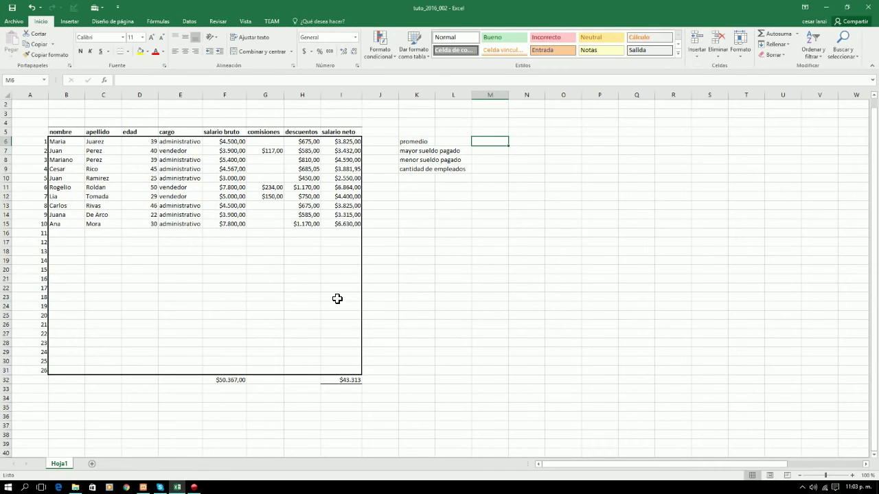
{"action": "left_click", "coordinate": [459, 223]}
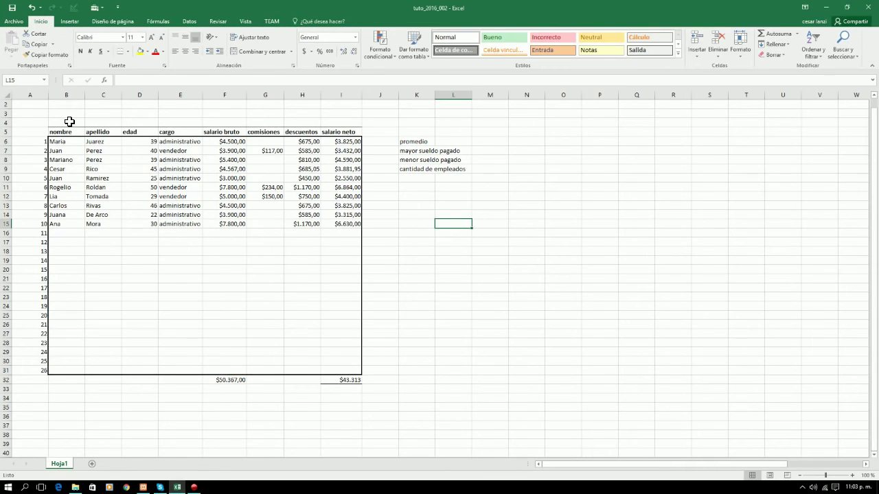
{"action": "left_click", "coordinate": [537, 306]}
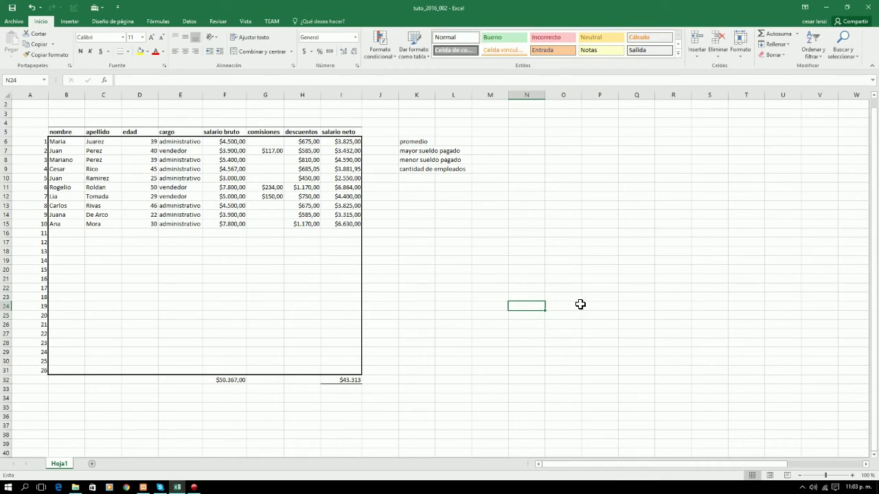
{"action": "key", "text": "Left"}
{"action": "key", "text": "Left"}
{"action": "key", "text": "Left"}
{"action": "key", "text": "Up"}
{"action": "key", "text": "Up"}
{"action": "key", "text": "Up"}
{"action": "key", "text": "Up"}
{"action": "key", "text": "Up"}
{"action": "key", "text": "Up"}
{"action": "key", "text": "Up"}
{"action": "key", "text": "Up"}
{"action": "key", "text": "Up"}
{"action": "key", "text": "Up"}
{"action": "key", "text": "Up"}
{"action": "key", "text": "Up"}
{"action": "key", "text": "Up"}
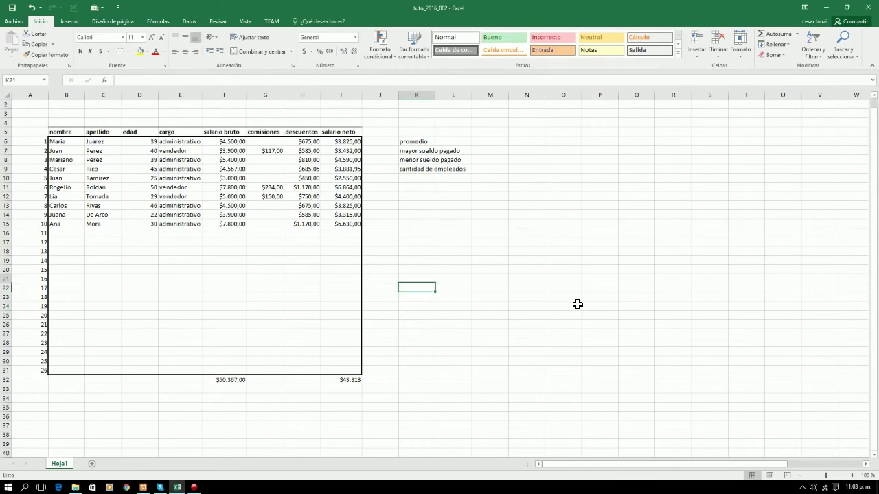
{"action": "key", "text": "Up"}
{"action": "key", "text": "Up"}
{"action": "key", "text": "Up"}
{"action": "key", "text": "Up"}
{"action": "key", "text": "Up"}
{"action": "key", "text": "Up"}
{"action": "key", "text": "Up"}
{"action": "key", "text": "Up"}
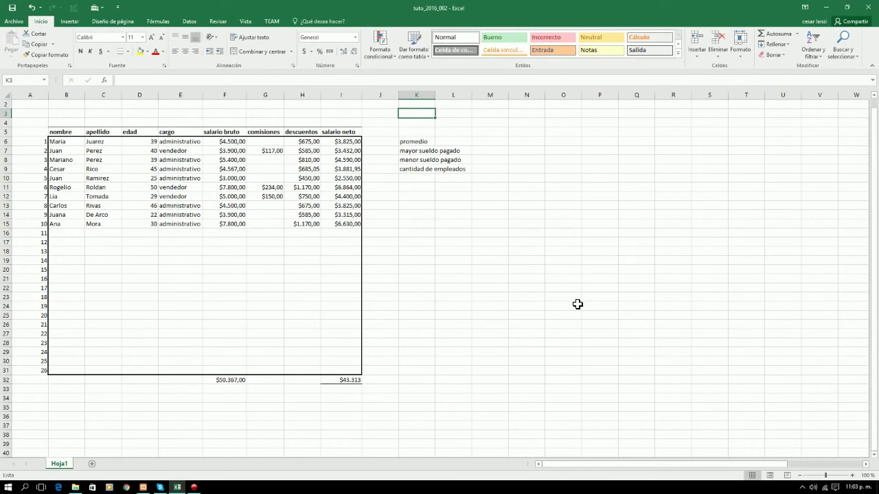
{"action": "key", "text": "Left"}
{"action": "key", "text": "Left"}
{"action": "key", "text": "Left"}
{"action": "key", "text": "Left"}
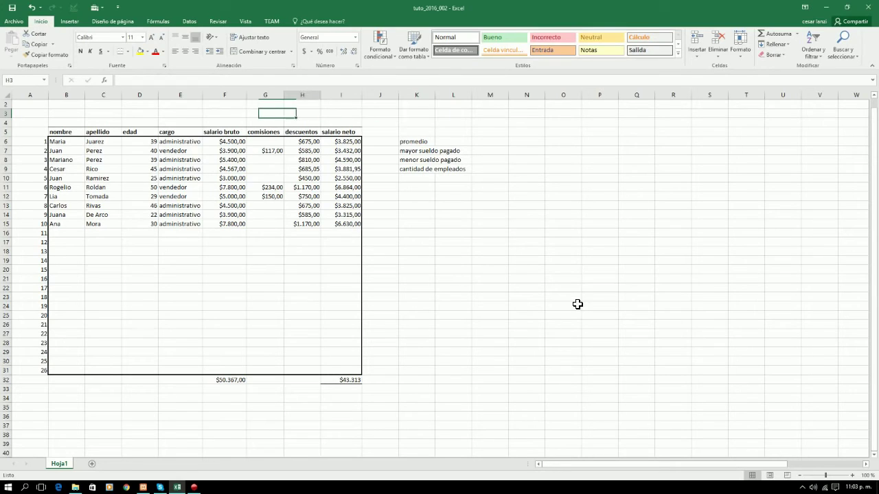
{"action": "key", "text": "Right"}
{"action": "key", "text": "Right"}
{"action": "key", "text": "Right"}
{"action": "key", "text": "Right"}
{"action": "key", "text": "Down"}
{"action": "key", "text": "Down"}
{"action": "key", "text": "Down"}
{"action": "key", "text": "Down"}
{"action": "key", "text": "Down"}
{"action": "key", "text": "Down"}
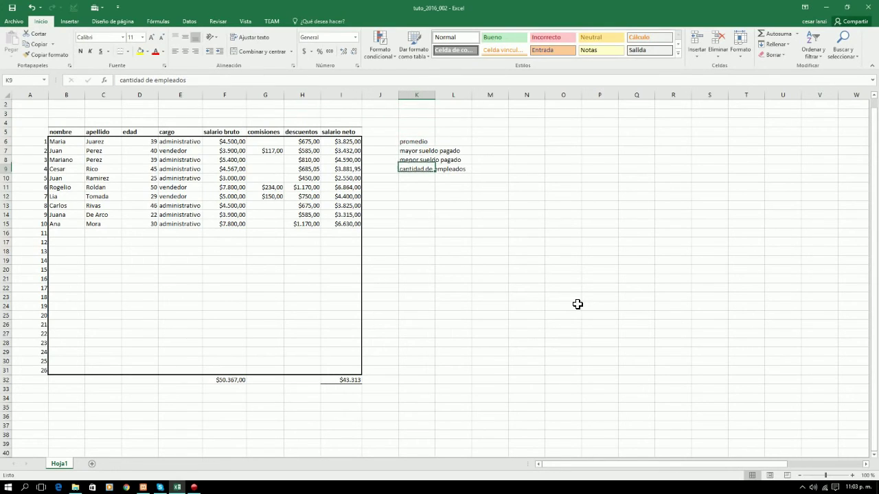
{"action": "key", "text": "Up"}
{"action": "key", "text": "Right"}
{"action": "key", "text": "Up"}
{"action": "key", "text": "Up"}
{"action": "key", "text": "Up"}
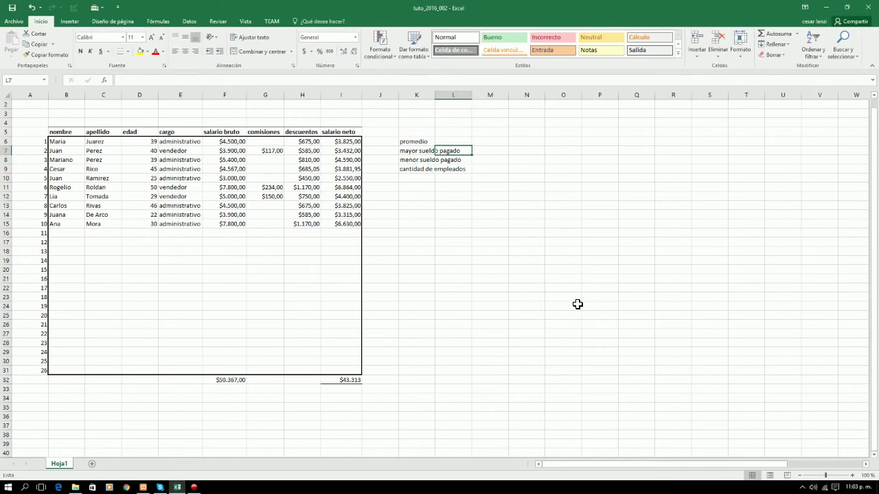
{"action": "key", "text": "Left"}
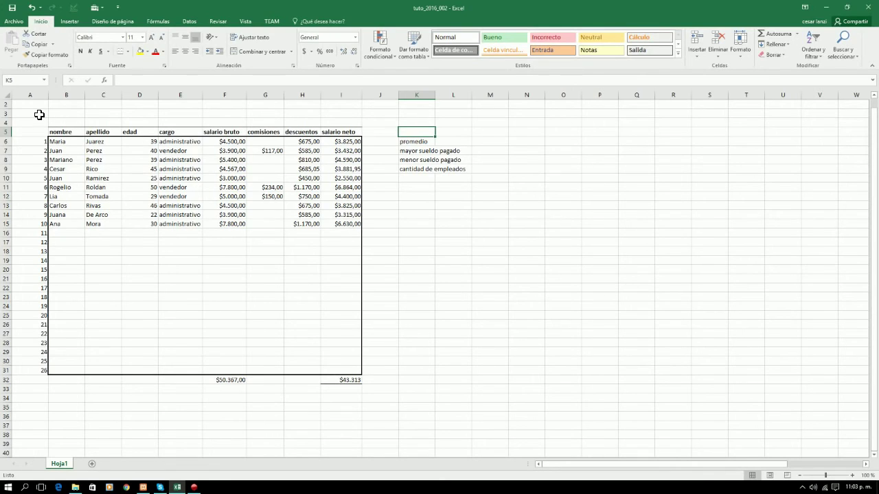
Step: Turn off the gridlines on the sheet
{"action": "left_click_drag", "start_coordinate": [39, 116], "coordinate": [630, 110]}
{"action": "left_click", "coordinate": [411, 261]}
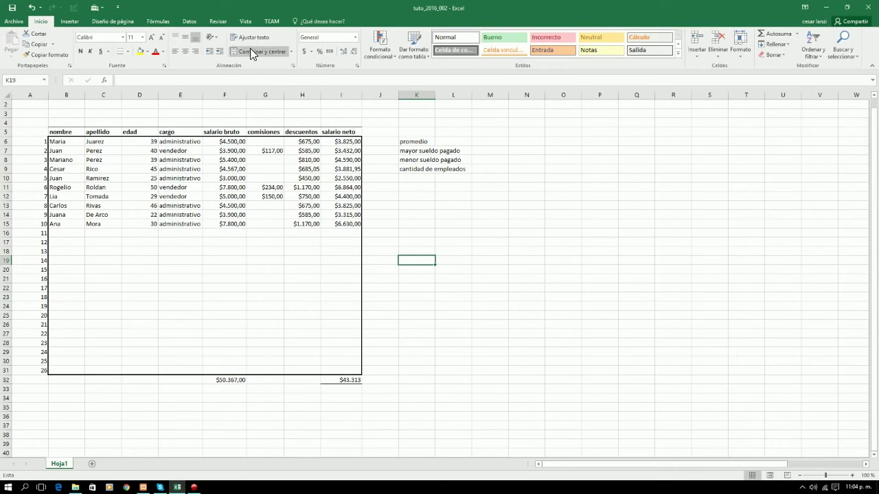
{"action": "left_click", "coordinate": [244, 22]}
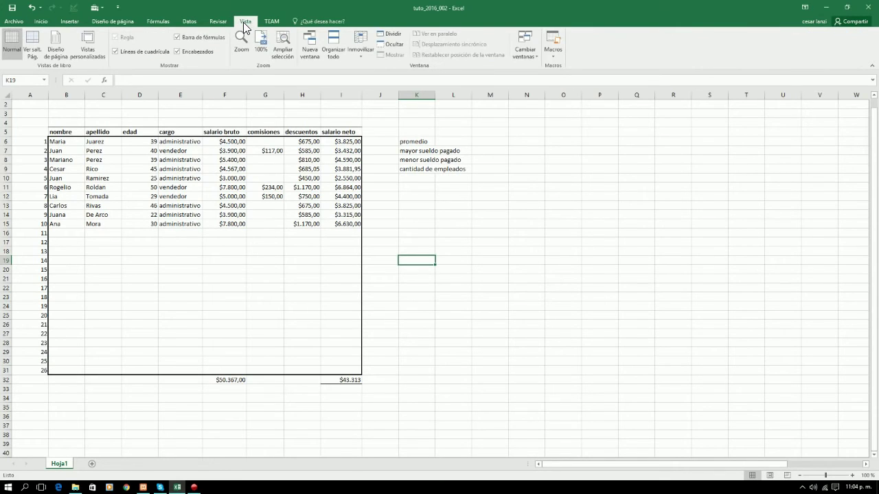
{"action": "left_click", "coordinate": [115, 51]}
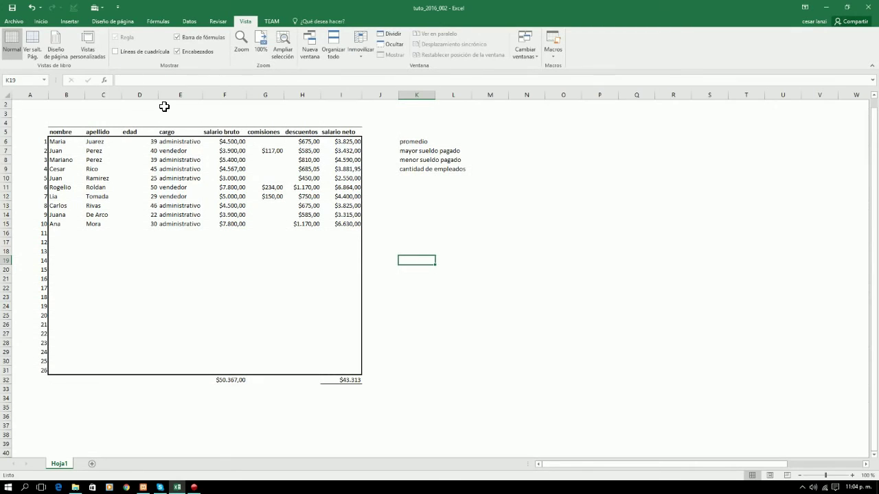
{"action": "left_click", "coordinate": [461, 215]}
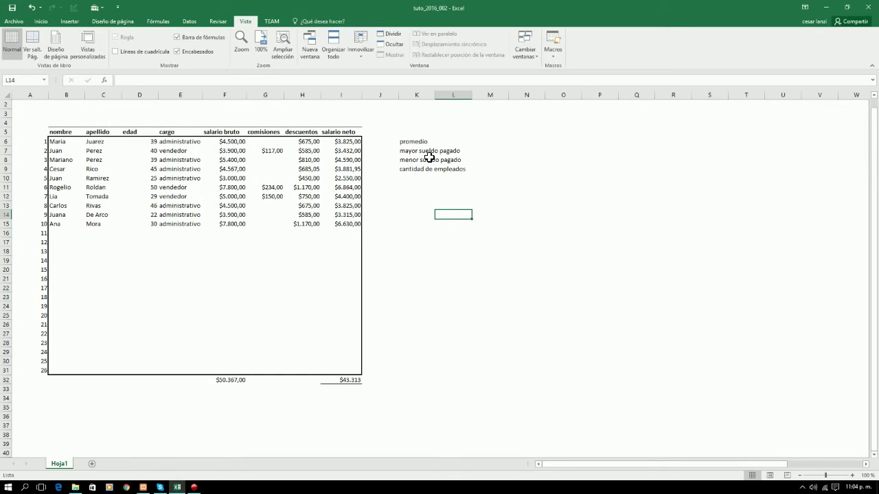
Step: Enter the title "Detalle del plantel de Empleados" in K5 above the summary labels
{"action": "left_click", "coordinate": [403, 132]}
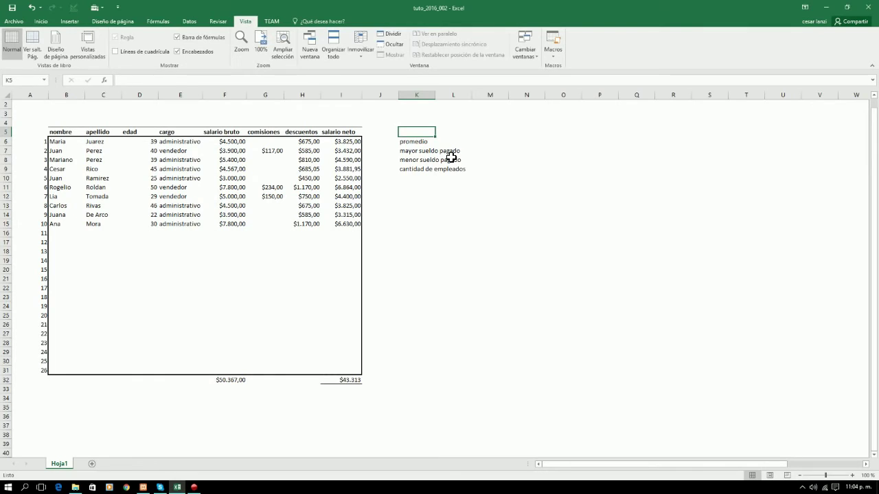
{"action": "type", "text": "Detalle "}
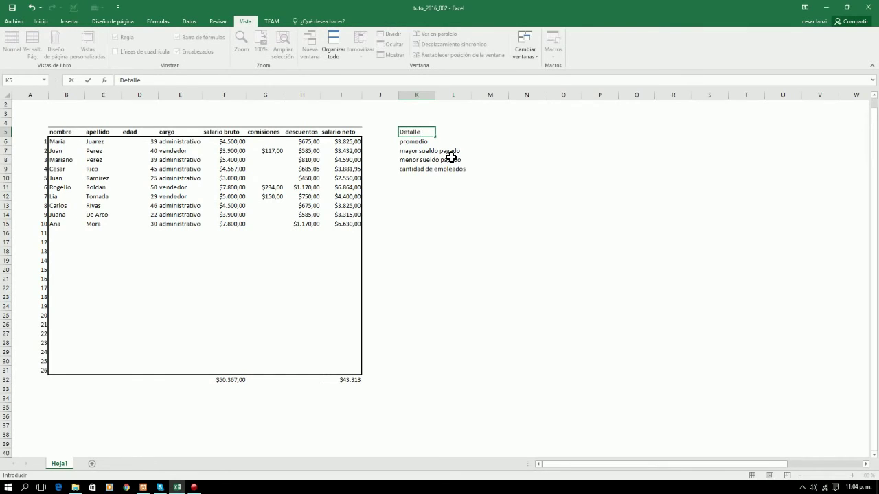
{"action": "type", "text": "del plantel de Empleados"}
{"action": "key", "text": "Return"}
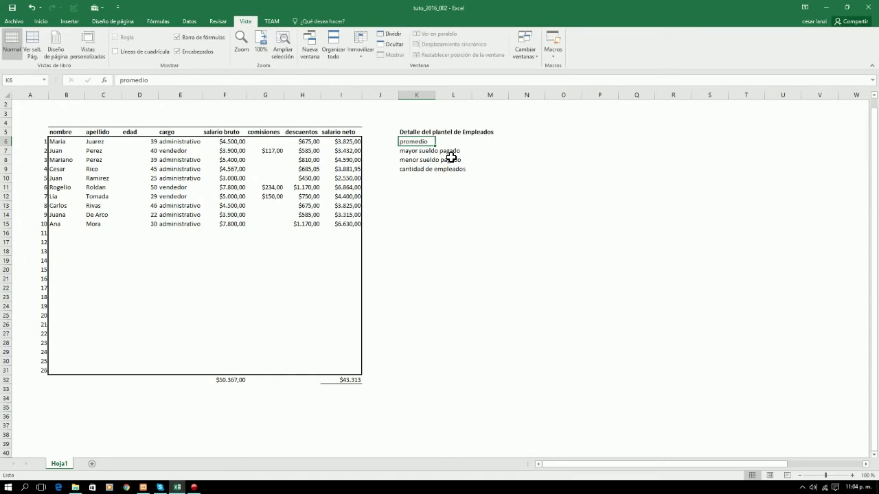
Step: Apply a thick dashed border around the outside of the summary block K6:M9
{"action": "key", "text": "shift+Right"}
{"action": "key", "text": "shift+Right"}
{"action": "key", "text": "shift+Down"}
{"action": "key", "text": "shift+Down"}
{"action": "key", "text": "shift+Down"}
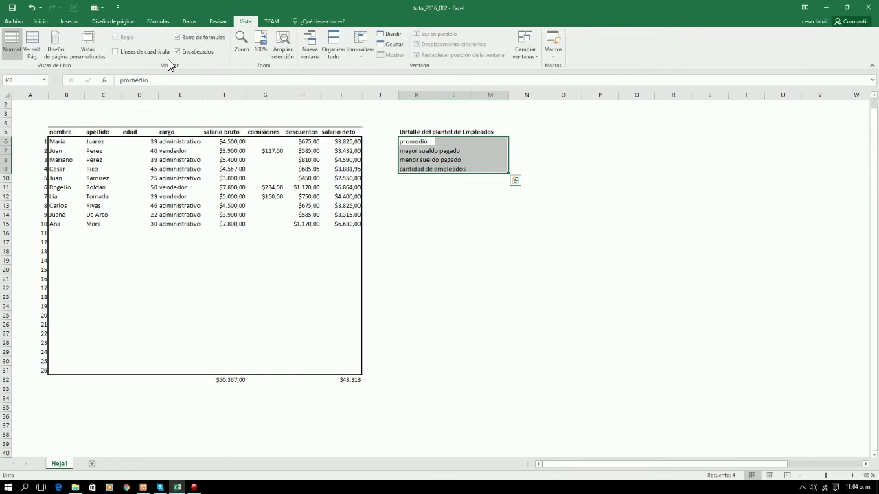
{"action": "left_click", "coordinate": [43, 21]}
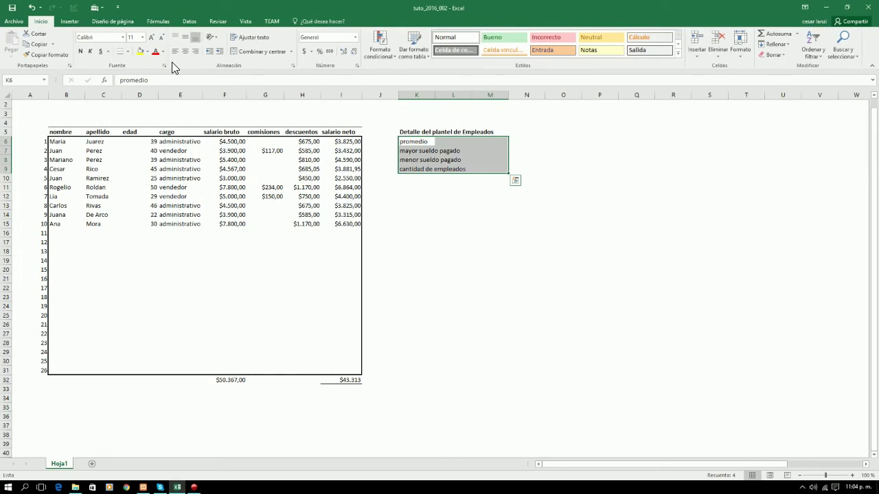
{"action": "right_click", "coordinate": [475, 151]}
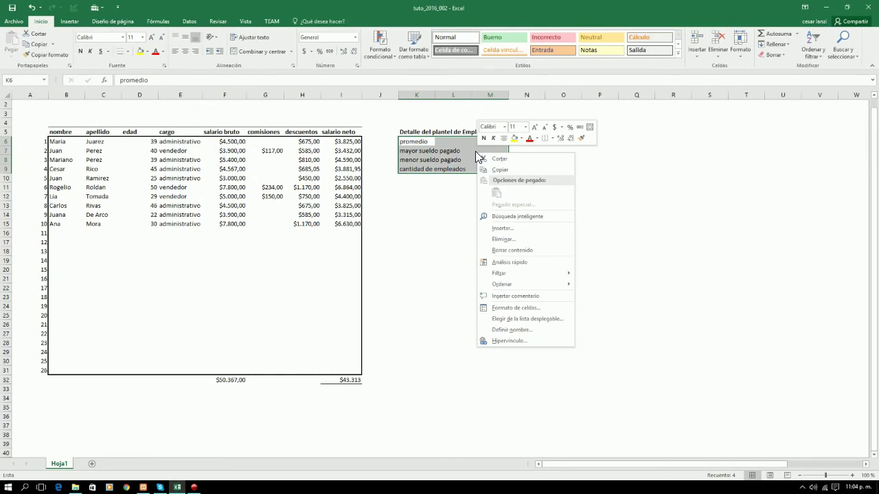
{"action": "left_click", "coordinate": [515, 308]}
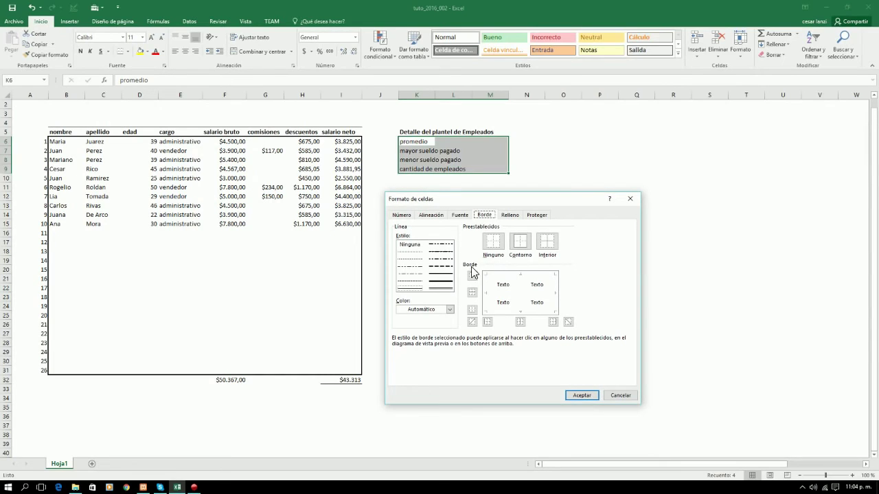
{"action": "left_click", "coordinate": [440, 266]}
{"action": "left_click", "coordinate": [485, 289]}
{"action": "left_click", "coordinate": [554, 293]}
{"action": "left_click", "coordinate": [521, 276]}
{"action": "left_click", "coordinate": [520, 312]}
{"action": "left_click", "coordinate": [580, 395]}
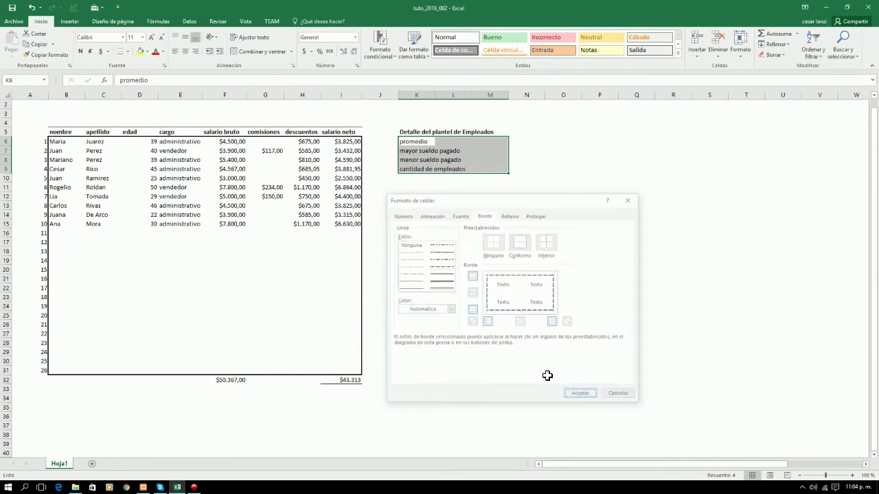
{"action": "left_click", "coordinate": [490, 256]}
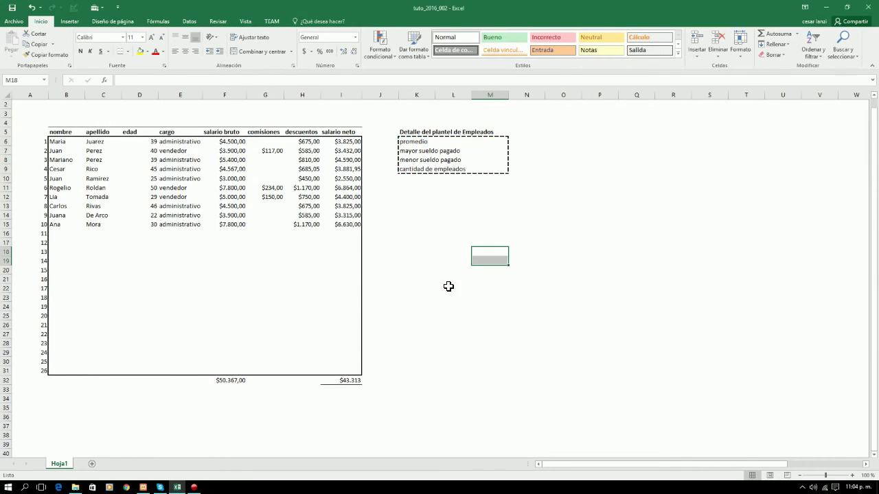
{"action": "left_click", "coordinate": [484, 144]}
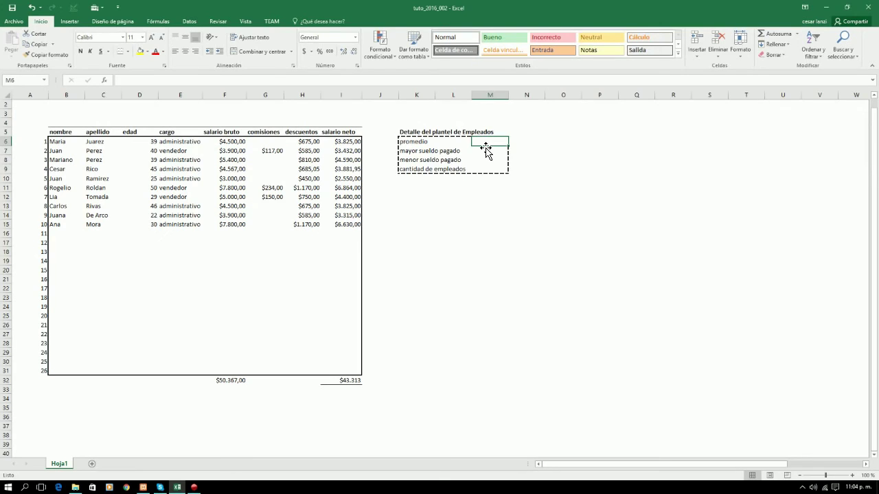
{"action": "key", "text": "Down"}
{"action": "key", "text": "Down"}
{"action": "key", "text": "Down"}
{"action": "key", "text": "Up"}
{"action": "key", "text": "Up"}
{"action": "key", "text": "Up"}
{"action": "key", "text": "Up"}
{"action": "key", "text": "Down"}
{"action": "key", "text": "Down"}
{"action": "key", "text": "Down"}
{"action": "key", "text": "Down"}
{"action": "key", "text": "Up"}
{"action": "key", "text": "Up"}
{"action": "key", "text": "Up"}
{"action": "key", "text": "Left"}
{"action": "key", "text": "Left"}
{"action": "key", "text": "Right"}
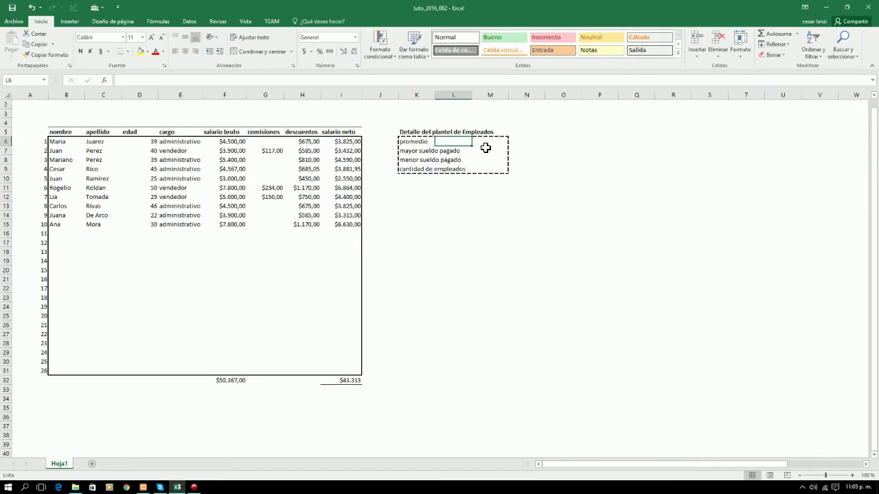
{"action": "key", "text": "Right"}
{"action": "key", "text": "Up"}
{"action": "key", "text": "Left"}
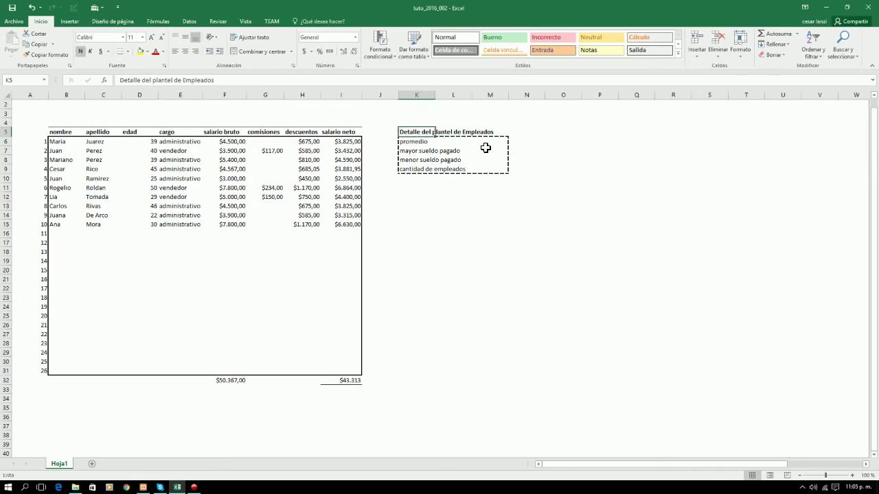
Step: Insert the PROMEDIO function from the Estadísticas category in M6
{"action": "key", "text": "Down"}
{"action": "key", "text": "Right"}
{"action": "key", "text": "Right"}
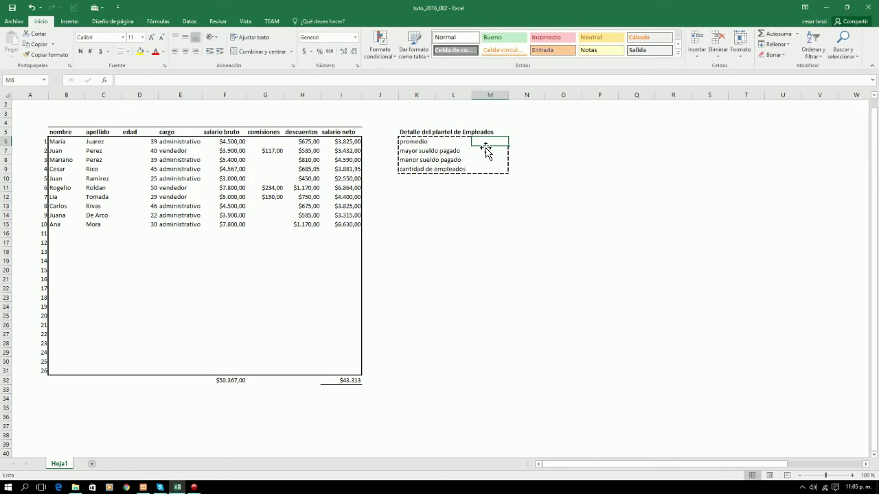
{"action": "left_click", "coordinate": [104, 81]}
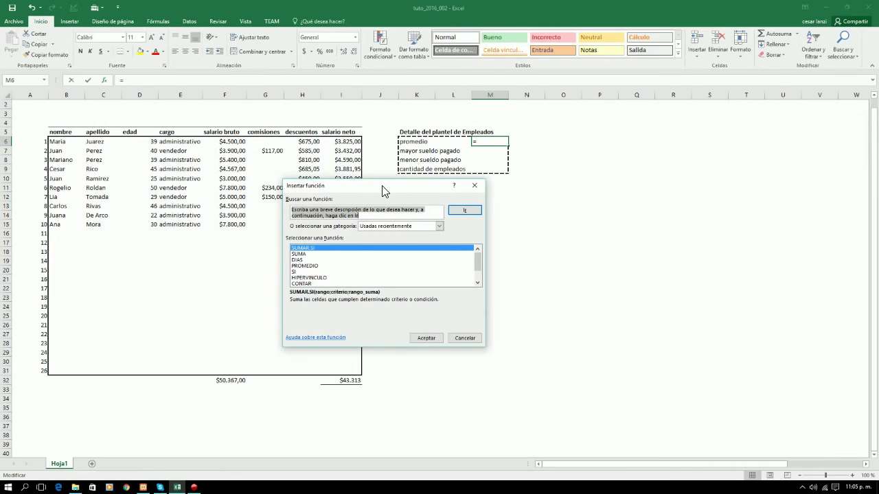
{"action": "left_click_drag", "start_coordinate": [375, 184], "coordinate": [486, 187]}
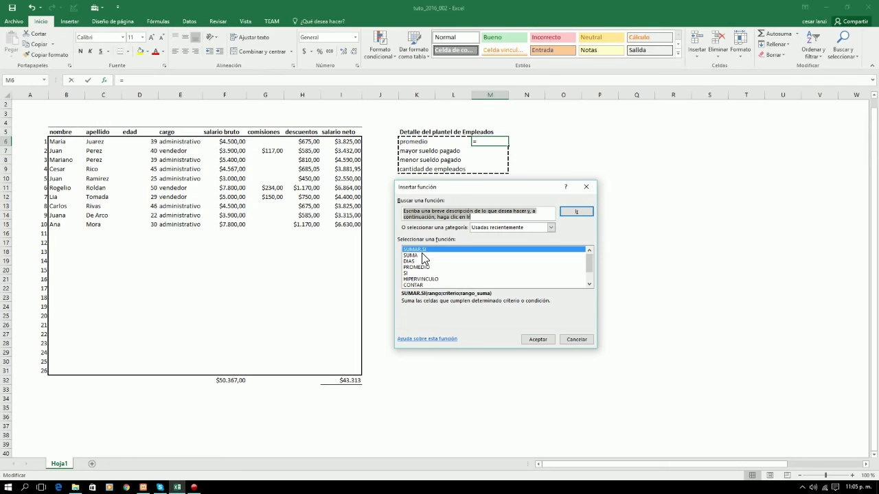
{"action": "left_click", "coordinate": [486, 228]}
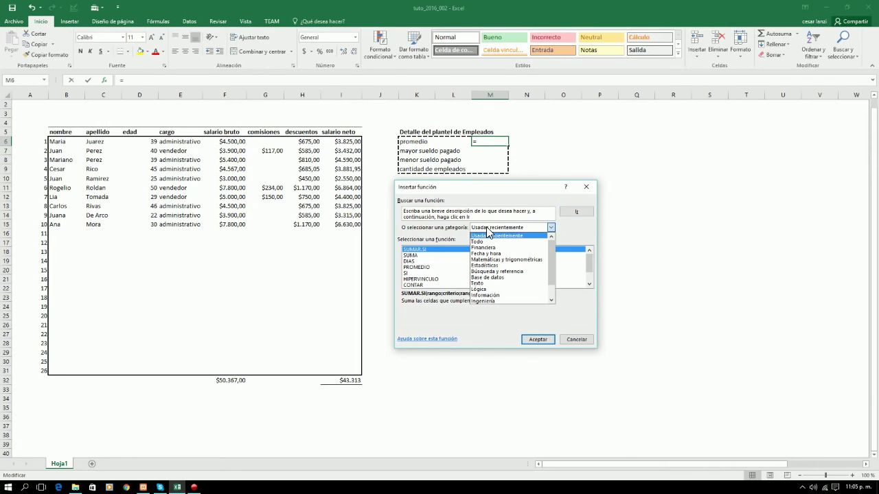
{"action": "left_click", "coordinate": [508, 266]}
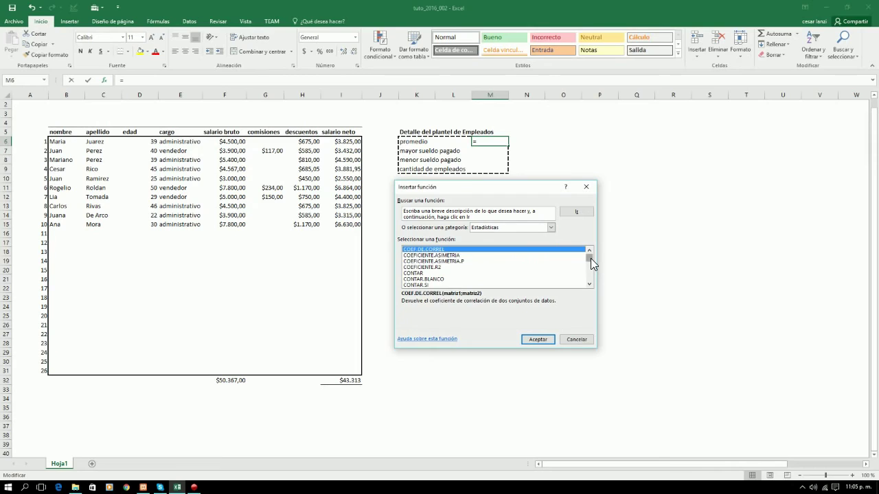
{"action": "left_click_drag", "start_coordinate": [591, 260], "coordinate": [589, 273]}
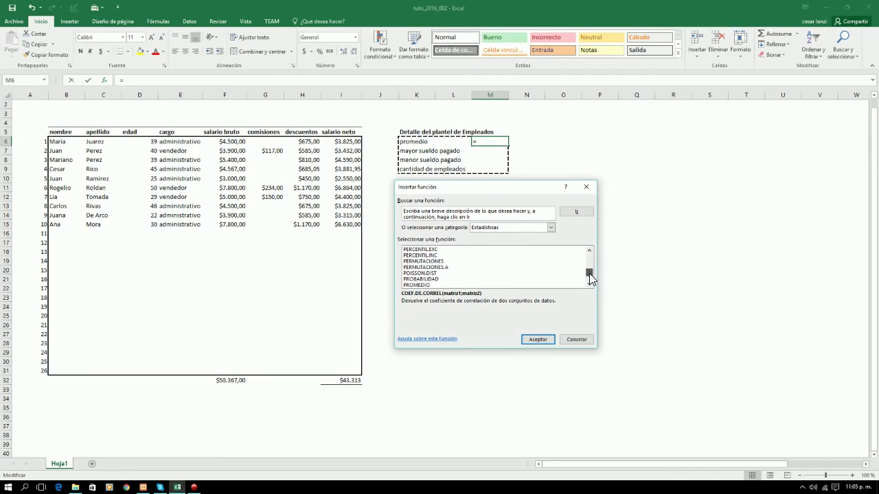
{"action": "left_click", "coordinate": [411, 285]}
{"action": "left_click", "coordinate": [534, 339]}
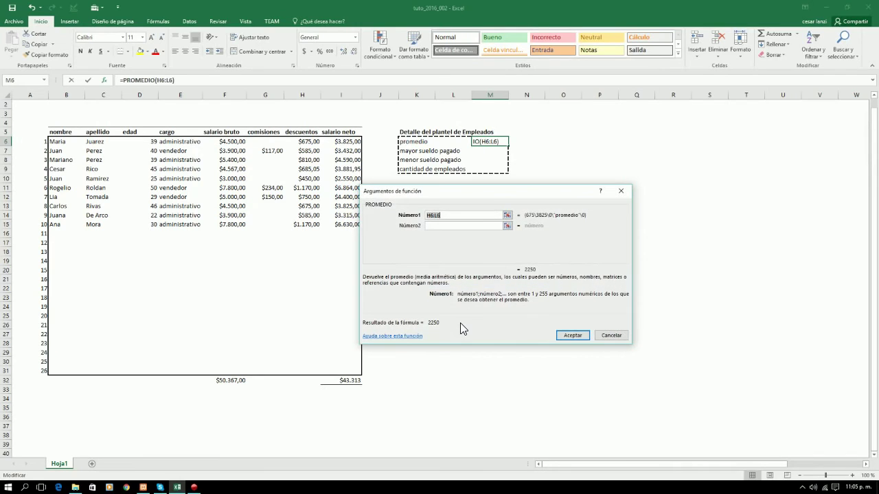
Step: Set the first argument of PROMEDIO to the salario neto range I6:I31, complete the formula and review it in M6
{"action": "left_click_drag", "start_coordinate": [534, 196], "coordinate": [592, 211]}
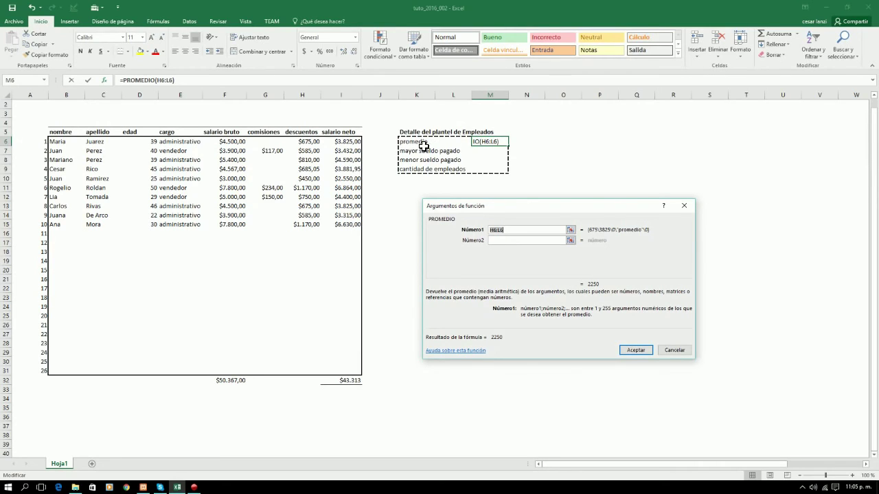
{"action": "left_click_drag", "start_coordinate": [347, 142], "coordinate": [343, 371]}
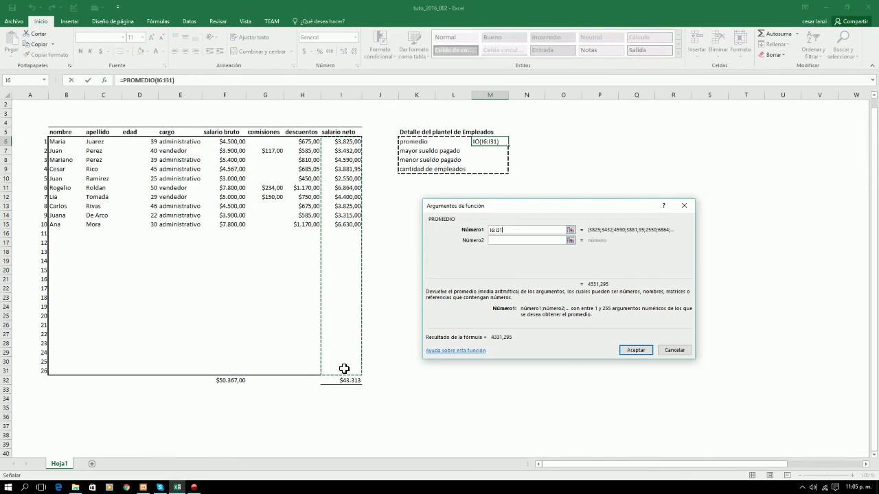
{"action": "left_click", "coordinate": [635, 350]}
{"action": "left_click", "coordinate": [510, 225]}
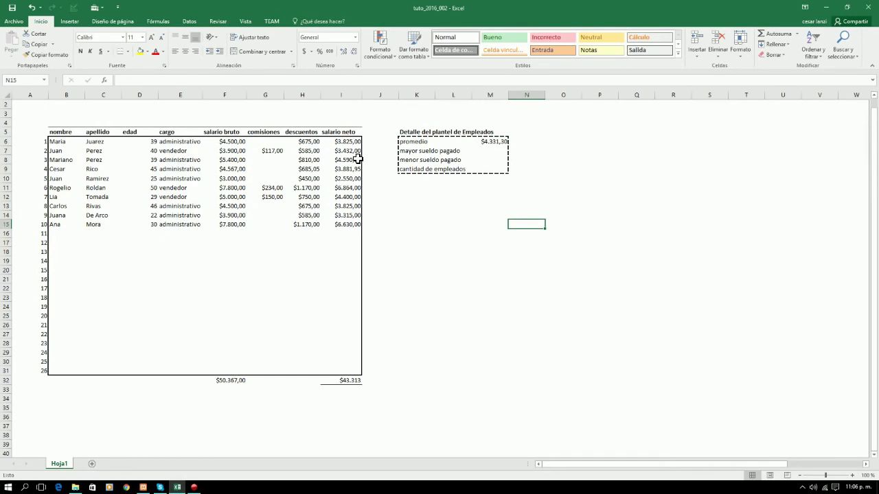
{"action": "left_click", "coordinate": [489, 142]}
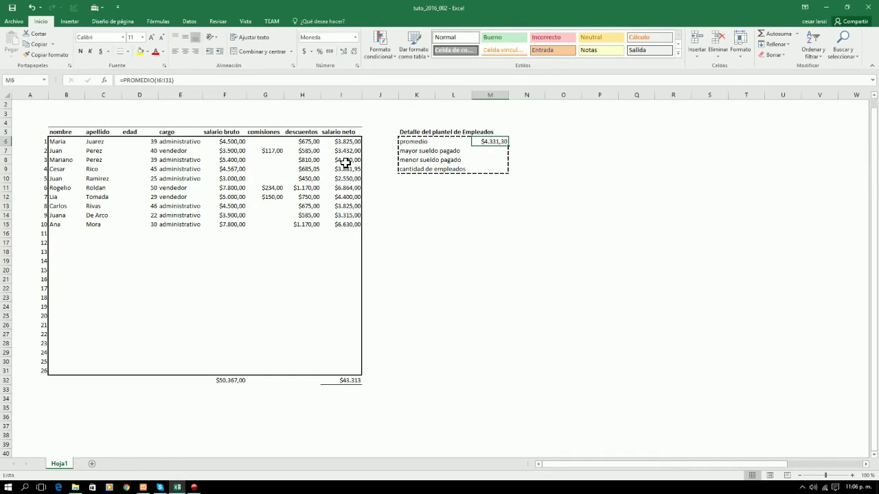
{"action": "left_click", "coordinate": [344, 160]}
{"action": "left_click", "coordinate": [500, 142]}
Step: Extend the label in K6 to read "promedio sueldos pagados"
{"action": "left_click", "coordinate": [412, 144]}
{"action": "left_click", "coordinate": [191, 80]}
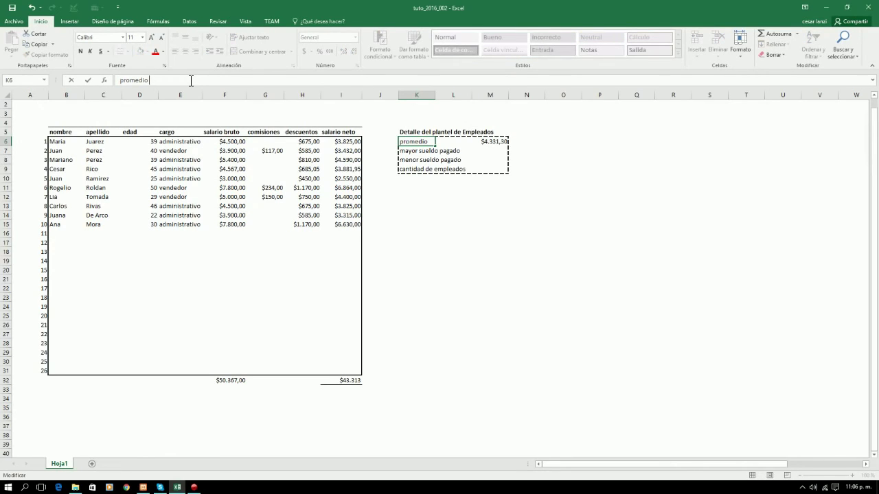
{"action": "type", "text": "sueldos pagados"}
{"action": "key", "text": "Return"}
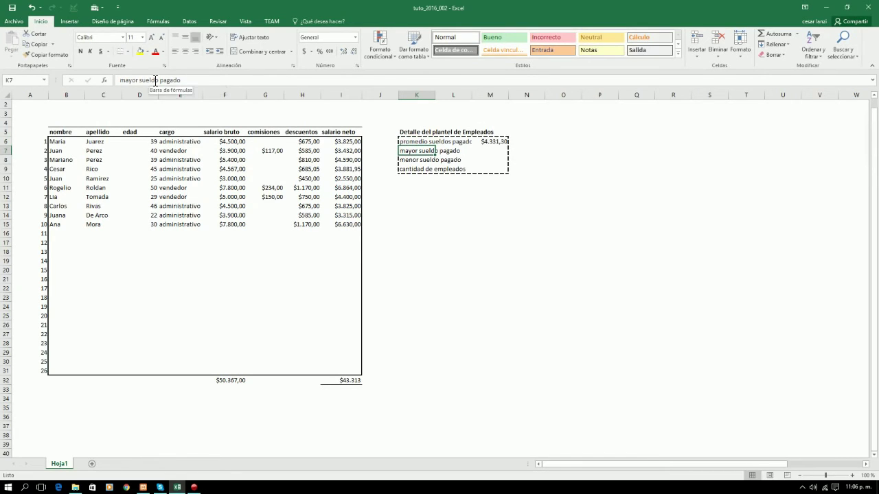
{"action": "left_click", "coordinate": [159, 81]}
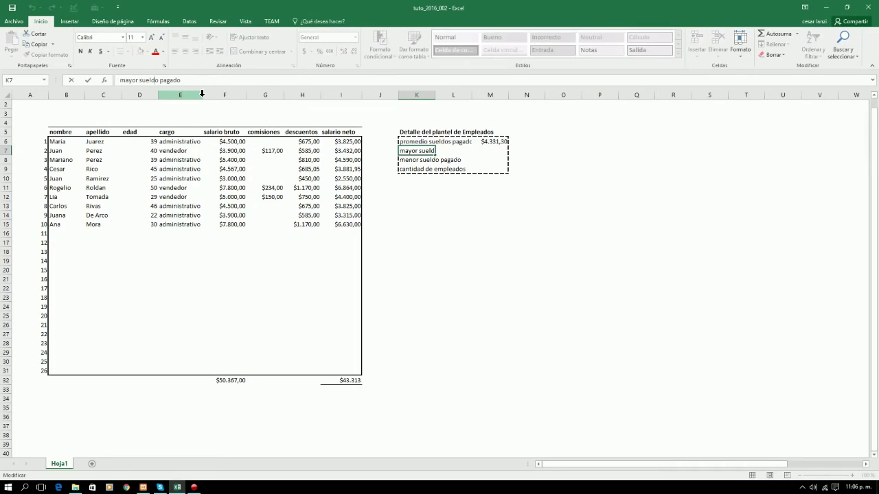
{"action": "left_click", "coordinate": [403, 141]}
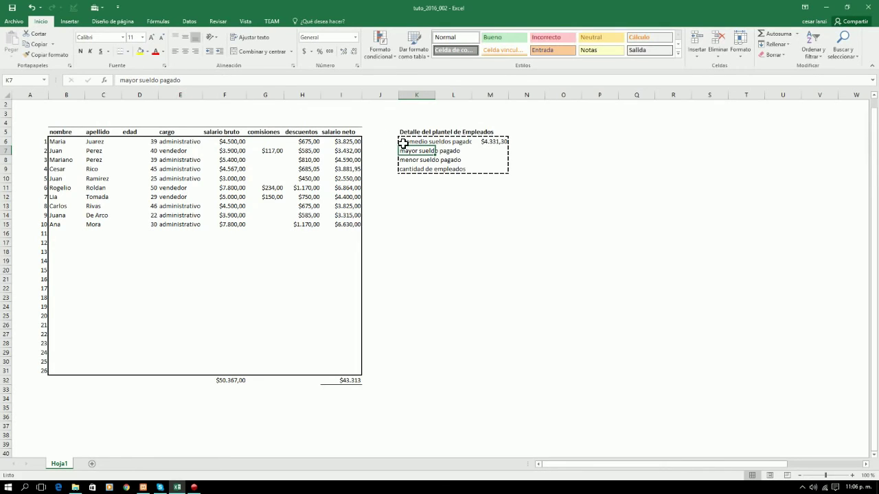
Step: Change the label in K6 to the singular "promedio sueldo pagado"
{"action": "left_click", "coordinate": [170, 80]}
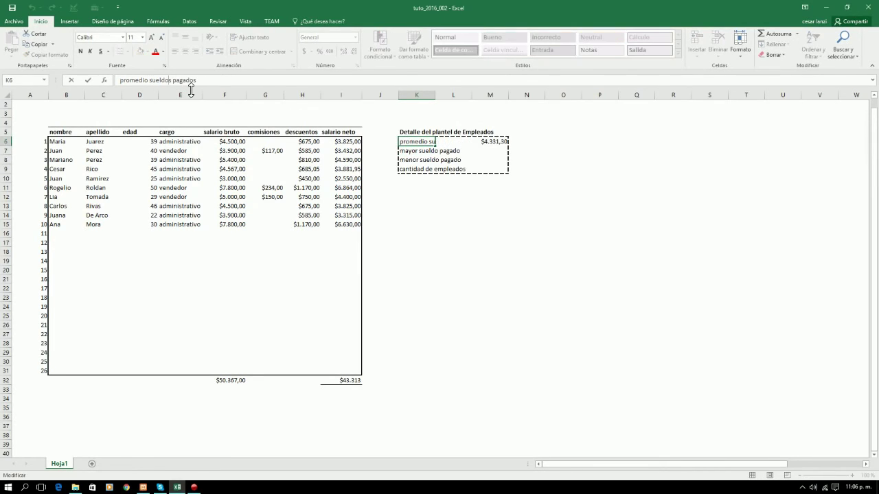
{"action": "key", "text": "Delete"}
{"action": "key", "text": "End"}
{"action": "key", "text": "BackSpace"}
{"action": "key", "text": "Return"}
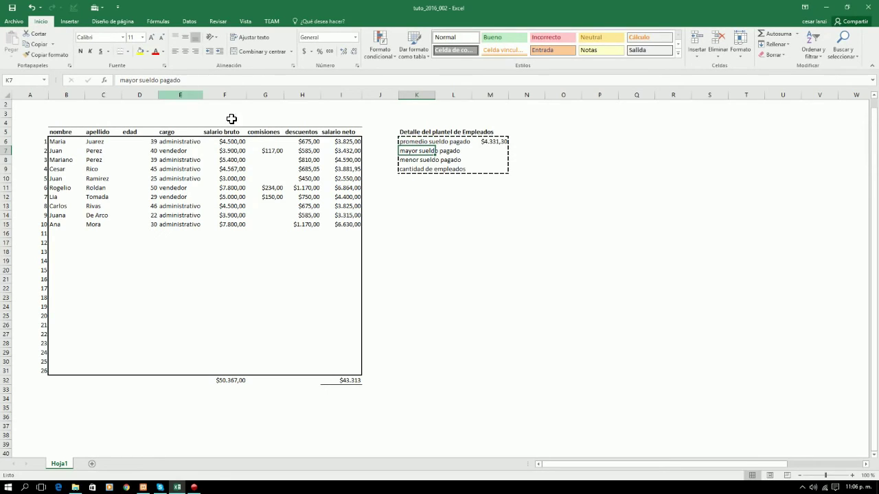
Step: Insert the MAX function from the Estadísticas category in M7, using the salario neto range I6:I31 as its argument
{"action": "left_click", "coordinate": [492, 144]}
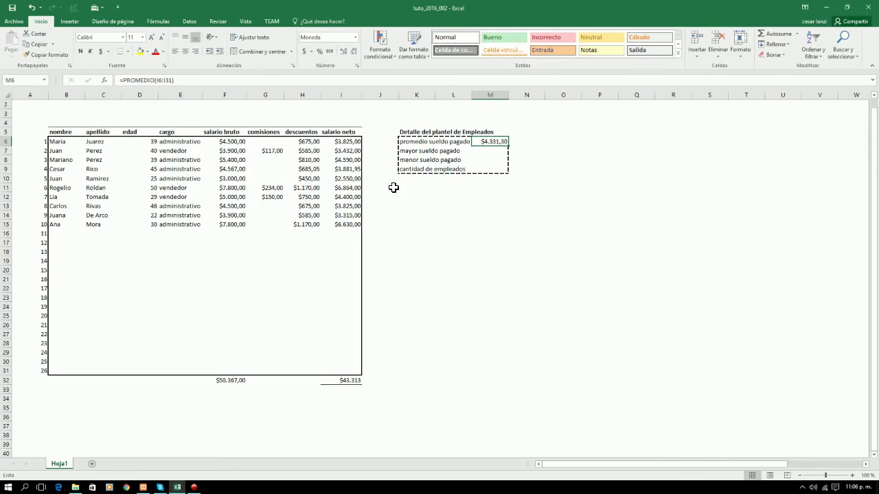
{"action": "key", "text": "Down"}
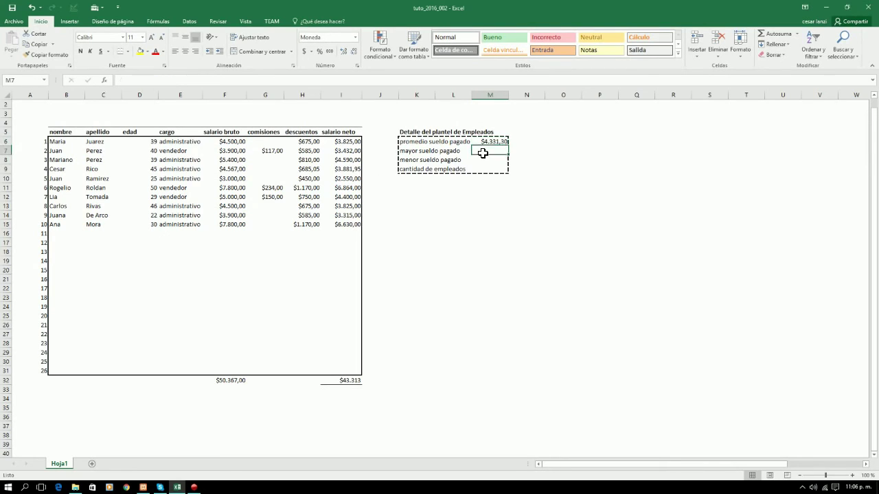
{"action": "left_click", "coordinate": [104, 80]}
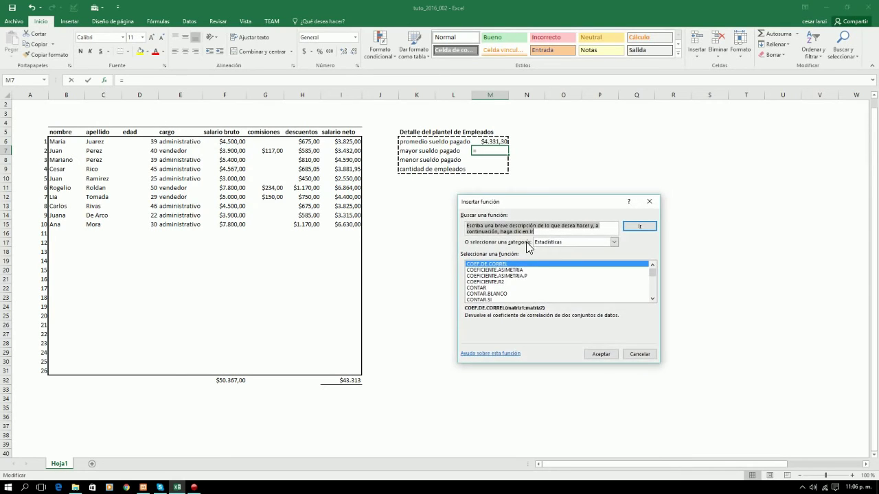
{"action": "left_click_drag", "start_coordinate": [654, 270], "coordinate": [648, 283]}
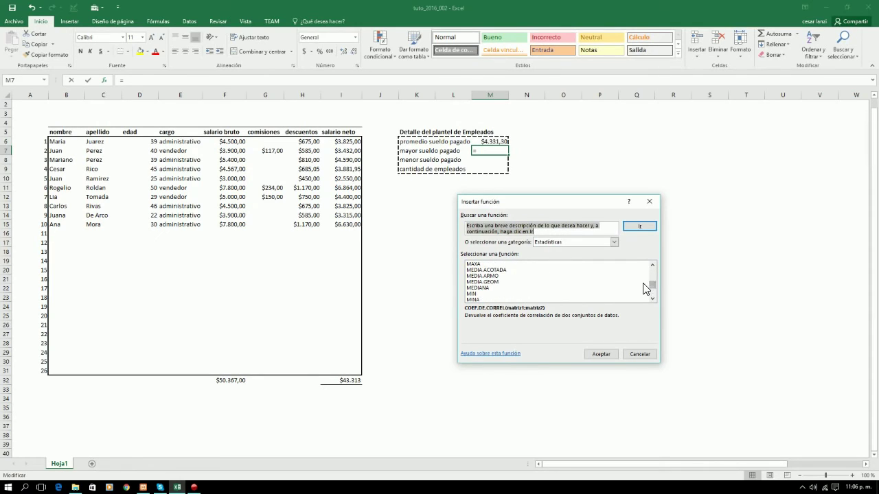
{"action": "left_click", "coordinate": [652, 266]}
{"action": "left_click", "coordinate": [653, 266]}
{"action": "left_click", "coordinate": [653, 265]}
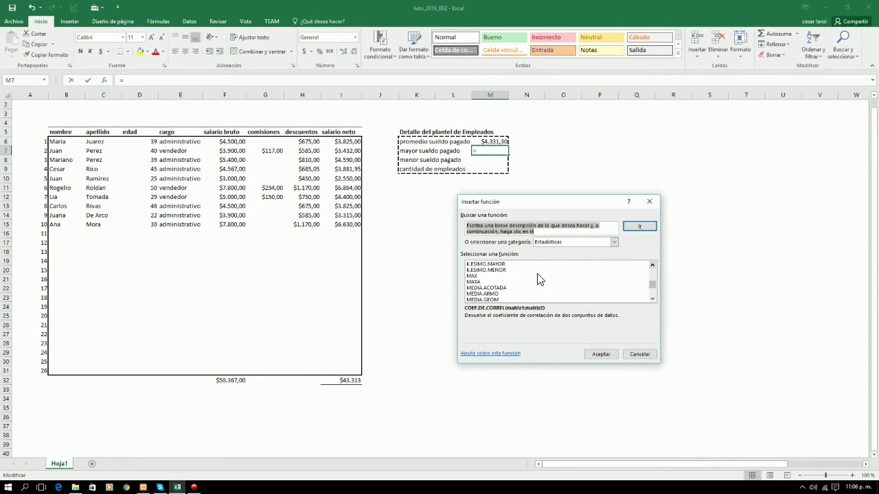
{"action": "left_click", "coordinate": [472, 278]}
{"action": "left_click", "coordinate": [601, 354]}
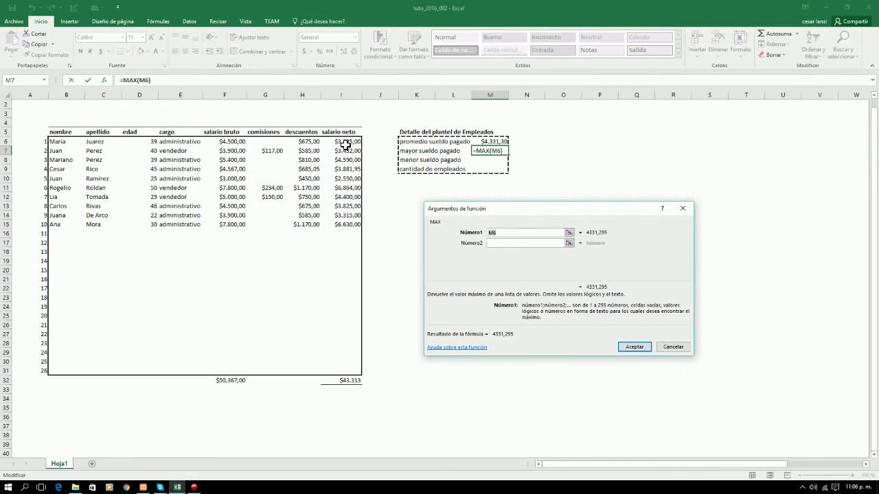
{"action": "left_click_drag", "start_coordinate": [346, 143], "coordinate": [344, 370]}
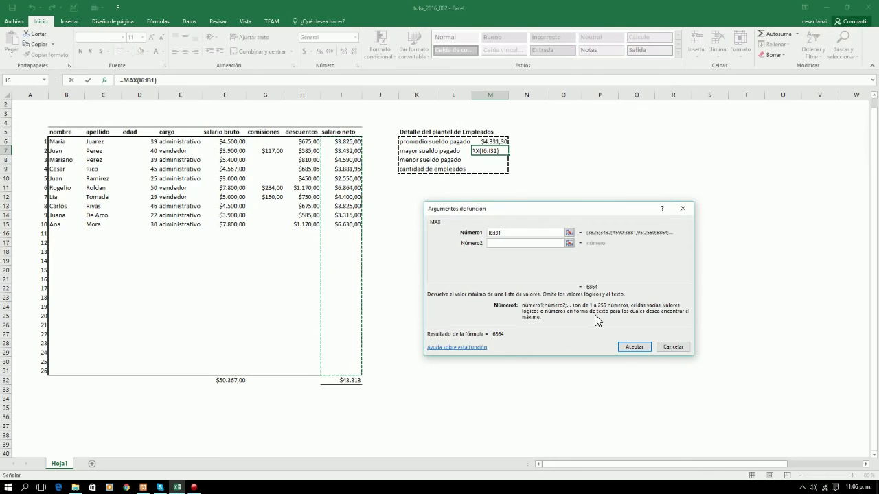
{"action": "left_click", "coordinate": [634, 348]}
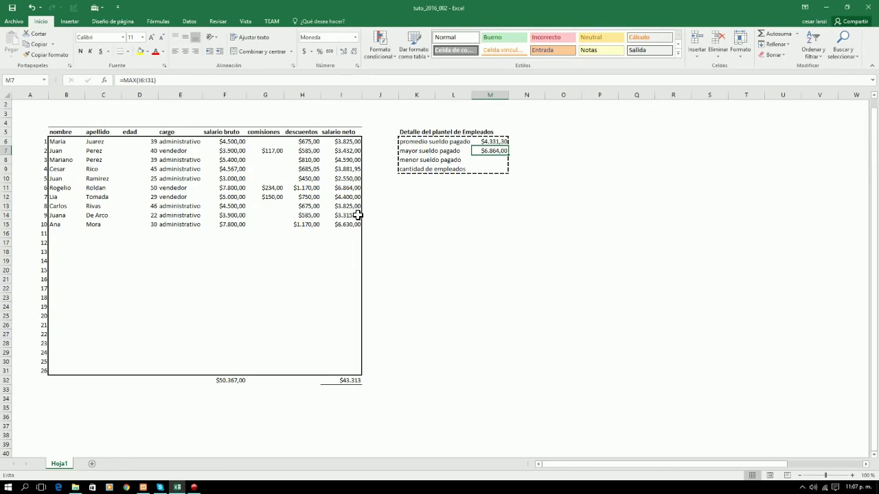
Step: Check the highest salary against the salario neto range I6:I31, comparing the values in I11 and I15
{"action": "left_click", "coordinate": [335, 189]}
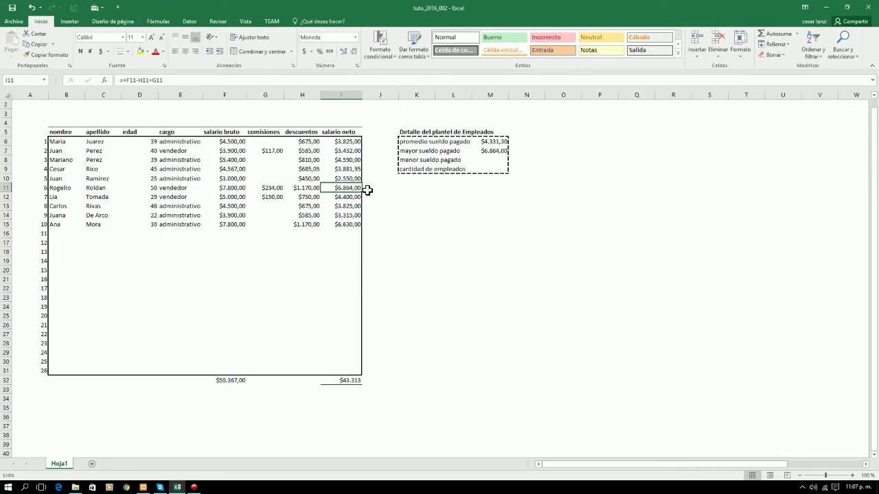
{"action": "left_click_drag", "start_coordinate": [347, 145], "coordinate": [324, 371]}
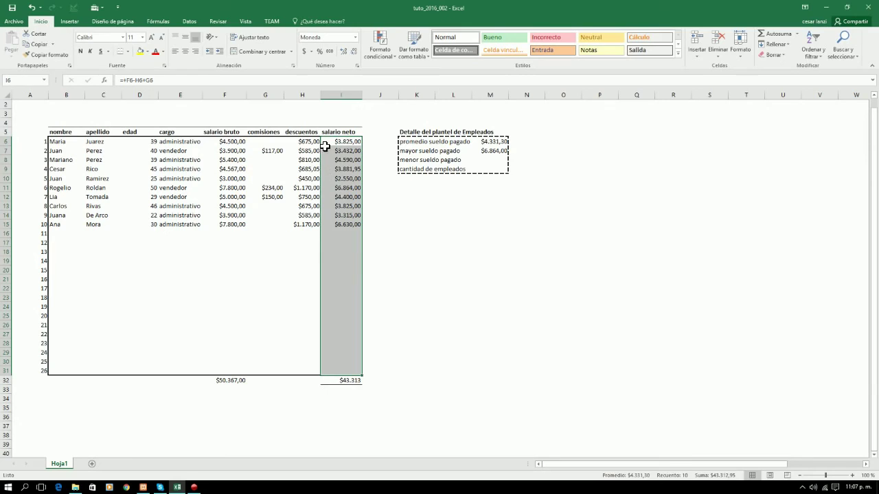
{"action": "left_click", "coordinate": [423, 217]}
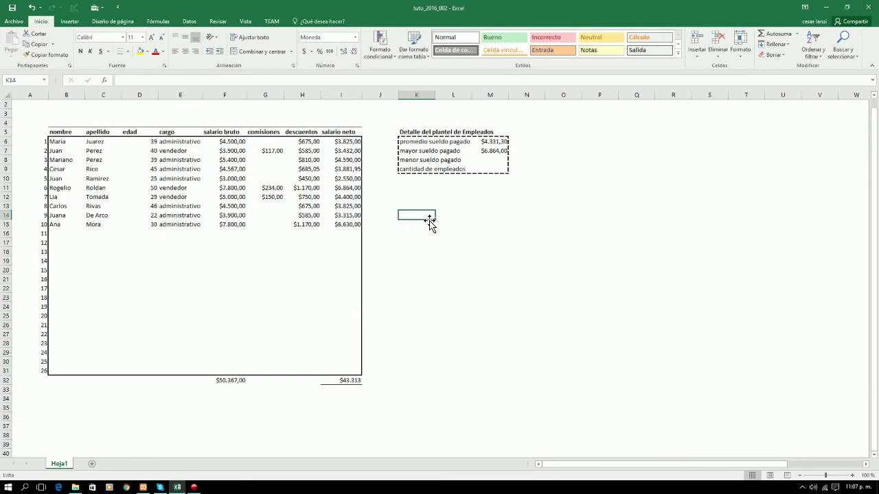
{"action": "left_click", "coordinate": [337, 187]}
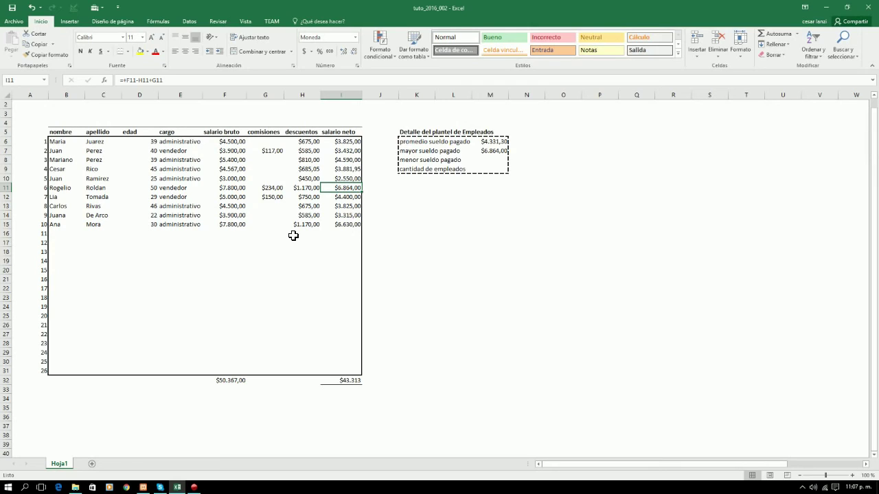
{"action": "left_click", "coordinate": [345, 224], "text": "ctrl"}
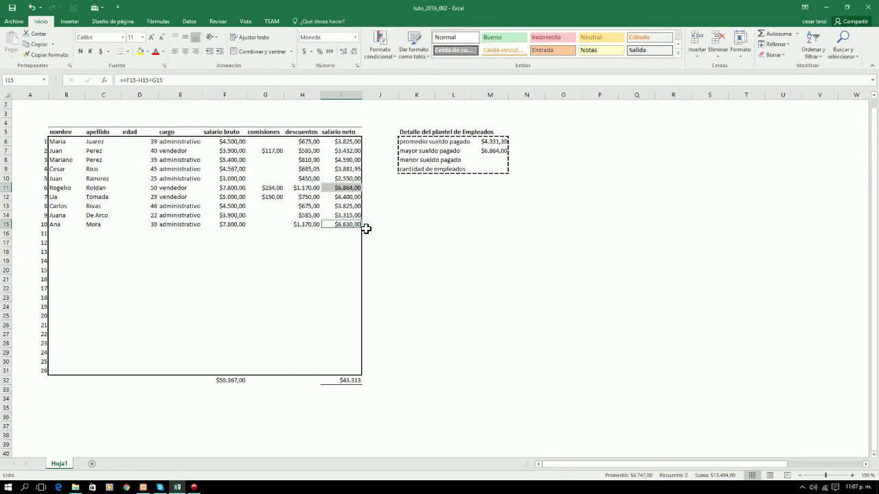
{"action": "left_click", "coordinate": [378, 187]}
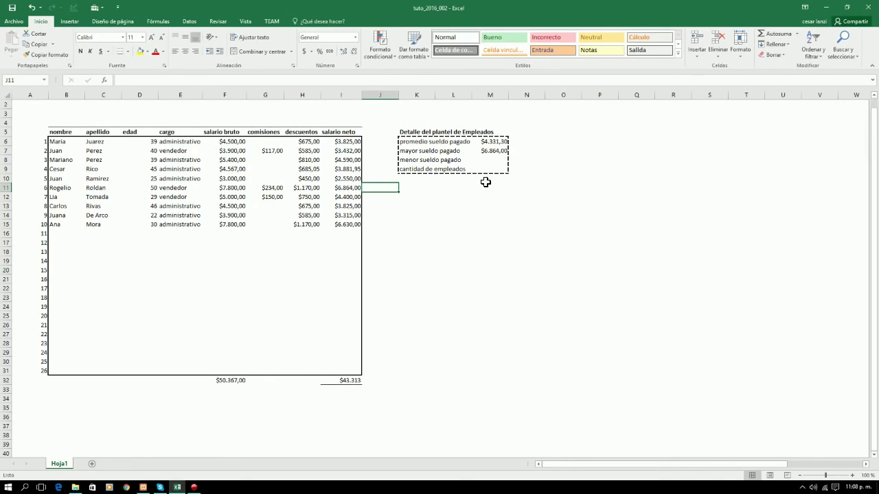
Step: Start a MIN formula in M8 for the lowest salary paid
{"action": "left_click", "coordinate": [491, 161]}
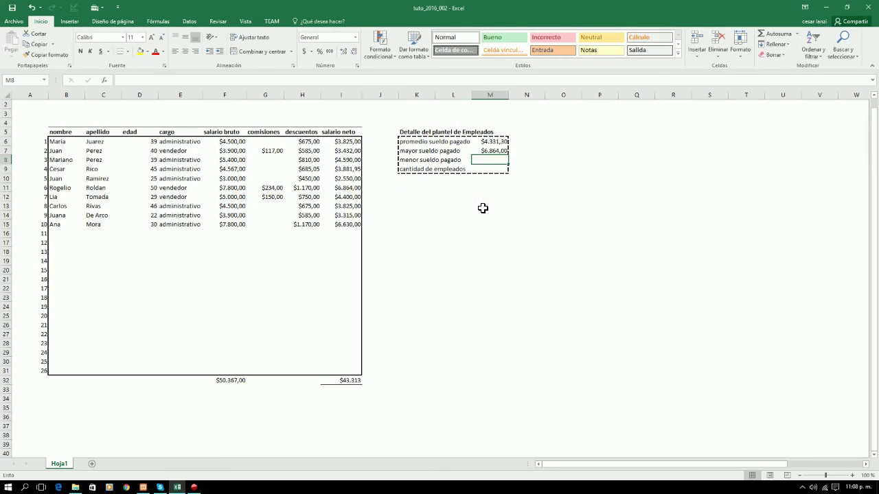
{"action": "type", "text": "="}
{"action": "type", "text": "min"}
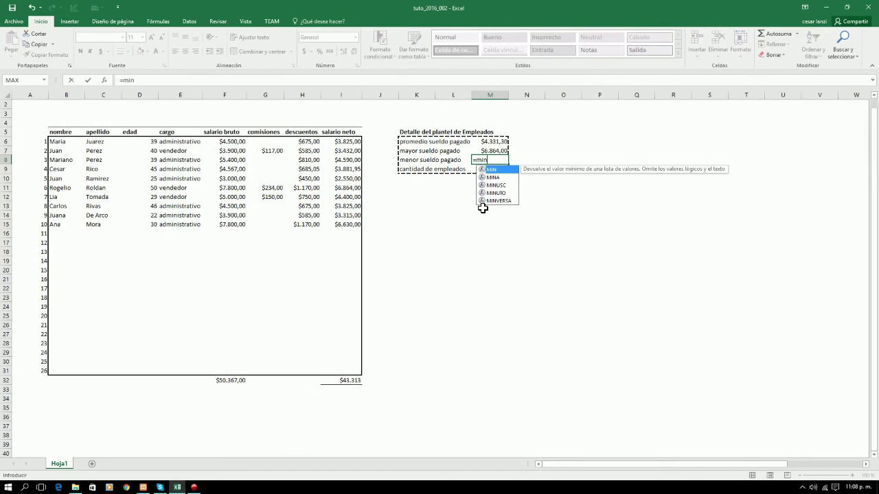
{"action": "type", "text": "("}
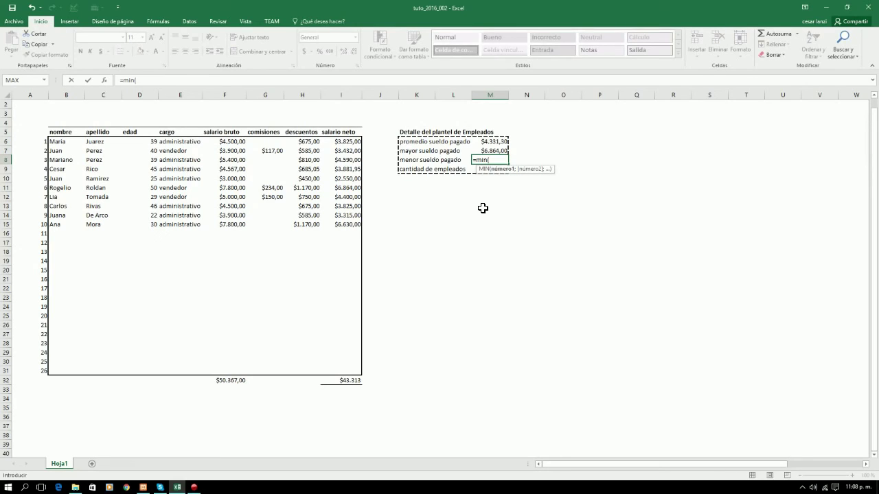
{"action": "key", "text": "Left"}
{"action": "key", "text": "Left"}
{"action": "key", "text": "Left"}
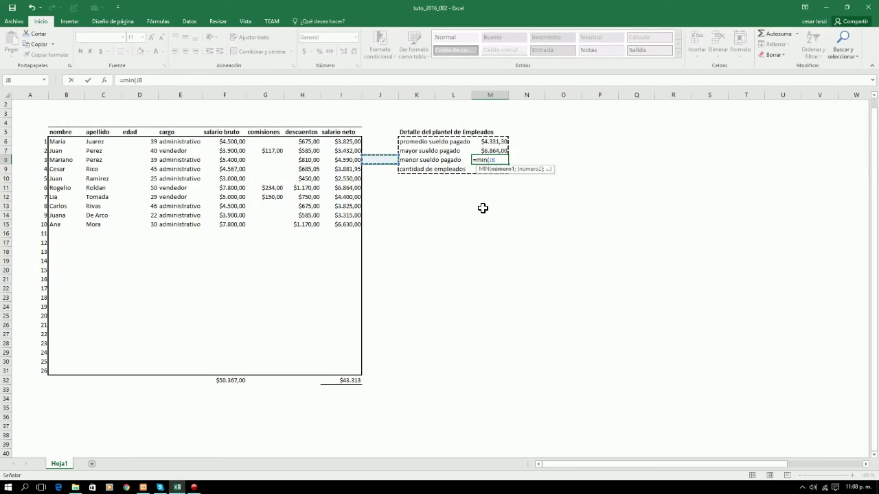
{"action": "key", "text": "Up"}
{"action": "key", "text": "Up"}
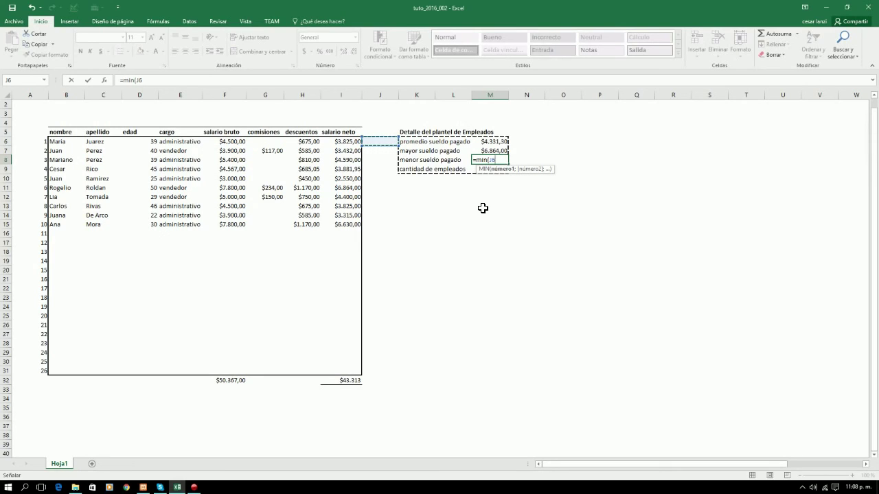
{"action": "key", "text": "Down"}
{"action": "key", "text": "Down"}
{"action": "key", "text": "Down"}
{"action": "key", "text": "Down"}
{"action": "key", "text": "Down"}
{"action": "key", "text": "Right"}
{"action": "key", "text": "Right"}
{"action": "key", "text": "Right"}
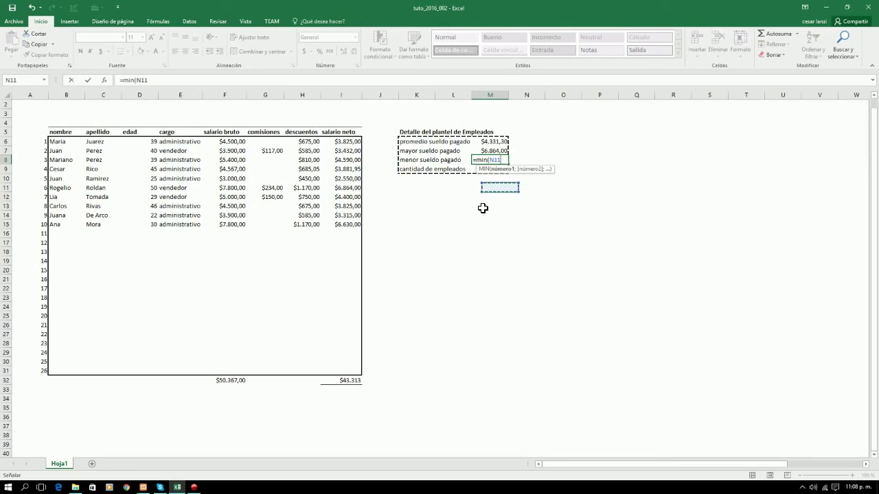
{"action": "key", "text": "Left"}
{"action": "key", "text": "Left"}
{"action": "key", "text": "Down"}
{"action": "key", "text": "Down"}
{"action": "key", "text": "Down"}
{"action": "key", "text": "Up"}
{"action": "key", "text": "Up"}
{"action": "key", "text": "Up"}
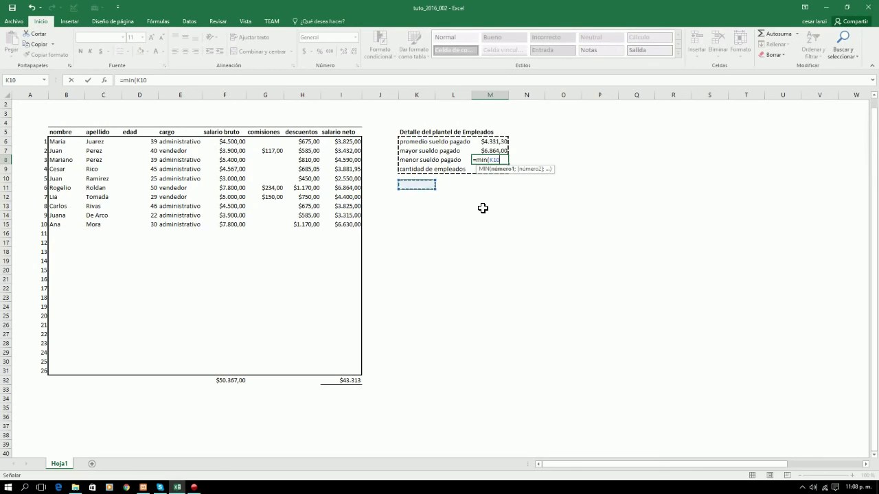
{"action": "key", "text": "Down"}
{"action": "key", "text": "Down"}
{"action": "key", "text": "Down"}
{"action": "key", "text": "Up"}
{"action": "key", "text": "Up"}
{"action": "key", "text": "Up"}
{"action": "key", "text": "Up"}
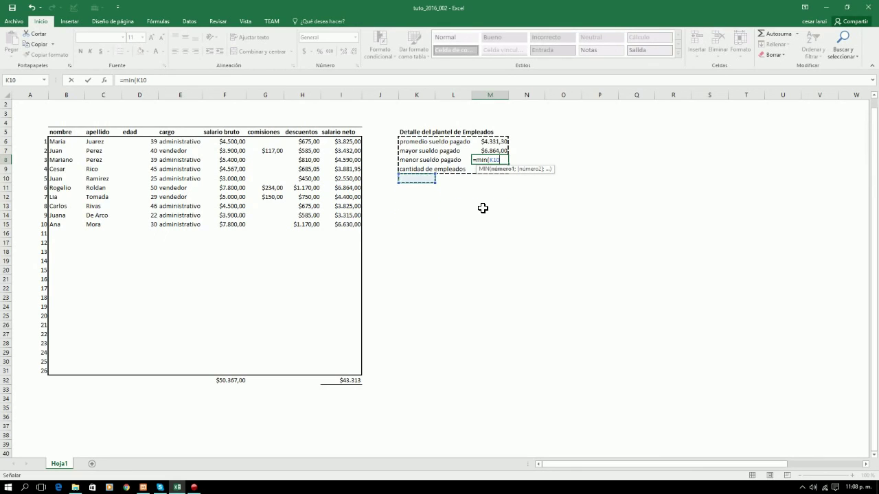
{"action": "key", "text": "Left"}
{"action": "key", "text": "Down"}
{"action": "key", "text": "Down"}
{"action": "key", "text": "Down"}
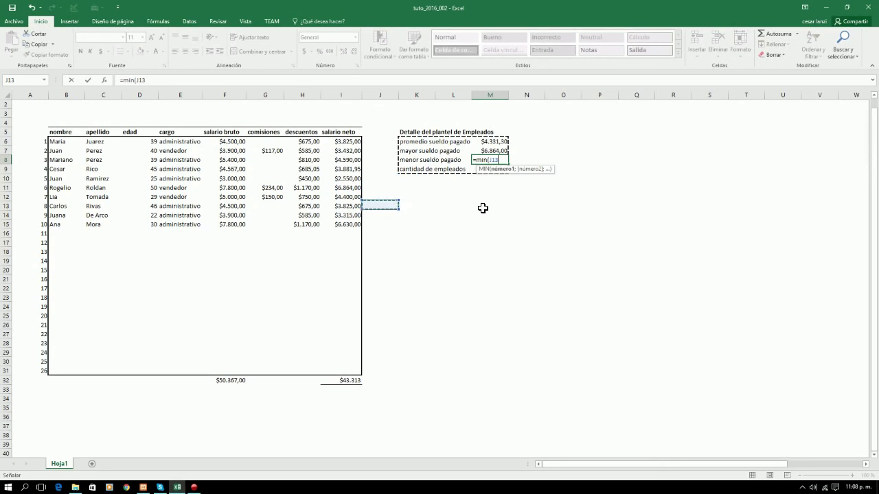
{"action": "key", "text": "Up"}
{"action": "key", "text": "Up"}
{"action": "key", "text": "Up"}
{"action": "key", "text": "Up"}
{"action": "key", "text": "Up"}
{"action": "key", "text": "Up"}
{"action": "key", "text": "Up"}
{"action": "key", "text": "Up"}
{"action": "key", "text": "Up"}
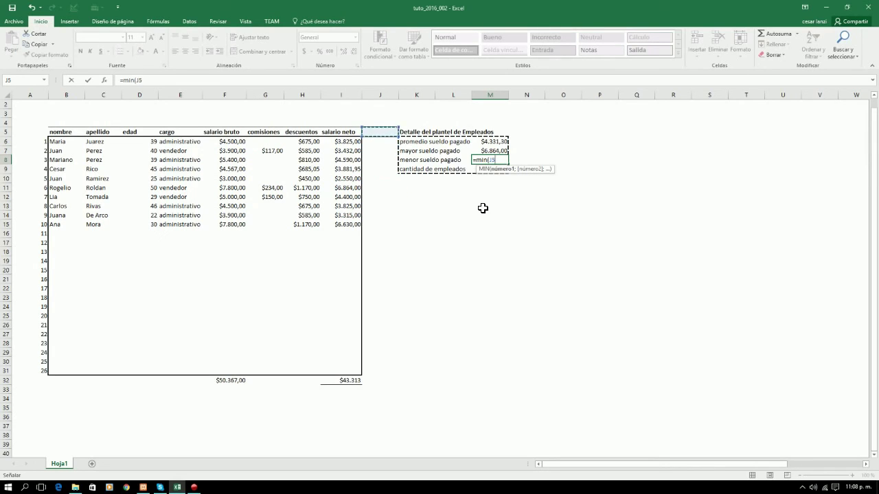
{"action": "key", "text": "Left"}
{"action": "key", "text": "Left"}
{"action": "key", "text": "Left"}
{"action": "key", "text": "Down"}
{"action": "key", "text": "Down"}
{"action": "key", "text": "Down"}
{"action": "key", "text": "Right"}
{"action": "key", "text": "Right"}
{"action": "key", "text": "Right"}
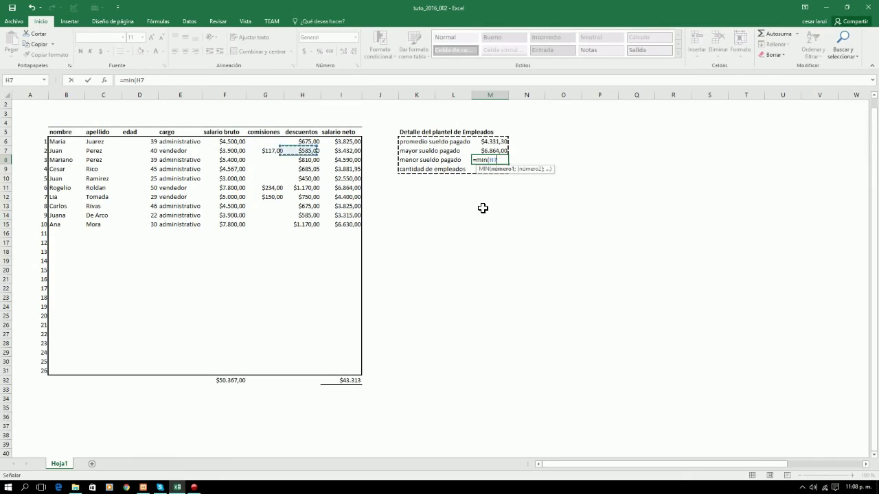
Step: Set the MIN argument to the salario neto range I6:I31, complete the formula and review it in M8
{"action": "key", "text": "Up"}
{"action": "key", "text": "Left"}
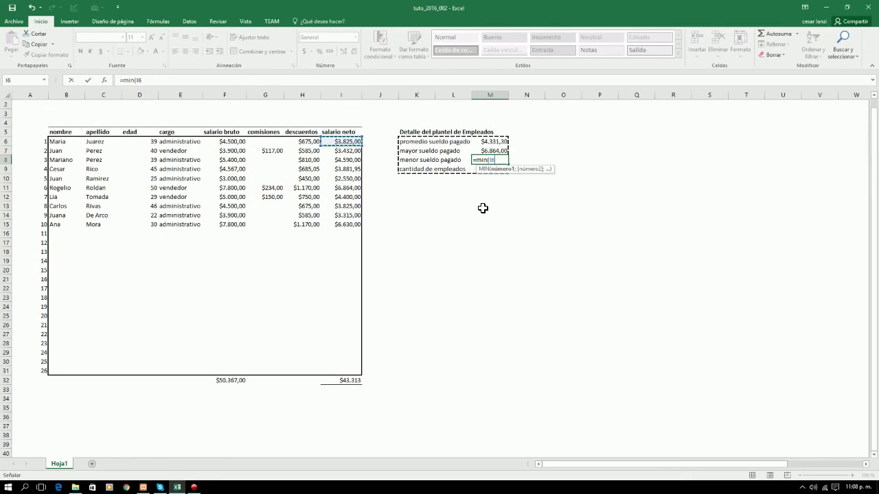
{"action": "key", "text": "shift+Down"}
{"action": "key", "text": "shift+Down"}
{"action": "key", "text": "shift+Down"}
{"action": "key", "text": "shift+Down"}
{"action": "key", "text": "shift+Down"}
{"action": "key", "text": "shift+Down"}
{"action": "key", "text": "shift+Down"}
{"action": "key", "text": "shift+Down"}
{"action": "key", "text": "shift+Down"}
{"action": "key", "text": "shift+Down"}
{"action": "key", "text": "shift+Down"}
{"action": "key", "text": "shift+Down"}
{"action": "key", "text": "shift+Down"}
{"action": "key", "text": "shift+Down"}
{"action": "key", "text": "shift+Down"}
{"action": "key", "text": "shift+Down"}
{"action": "key", "text": "shift+Down"}
{"action": "key", "text": "shift+Down"}
{"action": "key", "text": "shift+Down"}
{"action": "key", "text": "shift+Down"}
{"action": "key", "text": "shift+Down"}
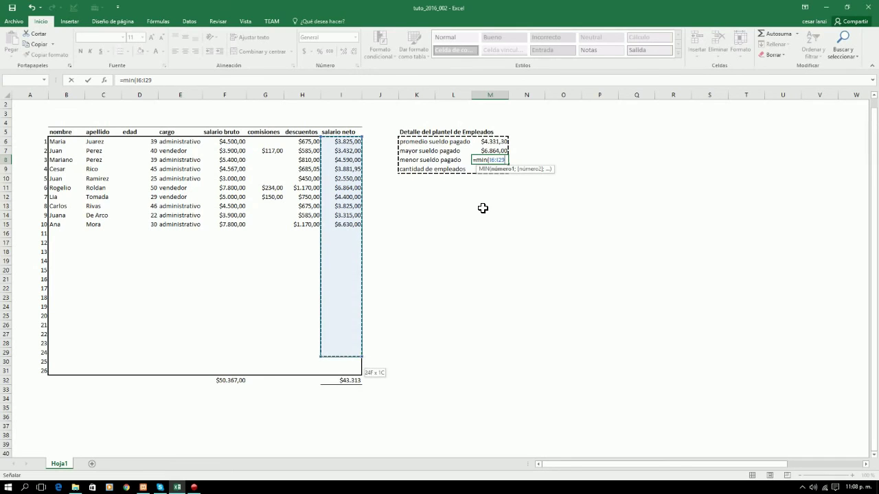
{"action": "key", "text": "Return"}
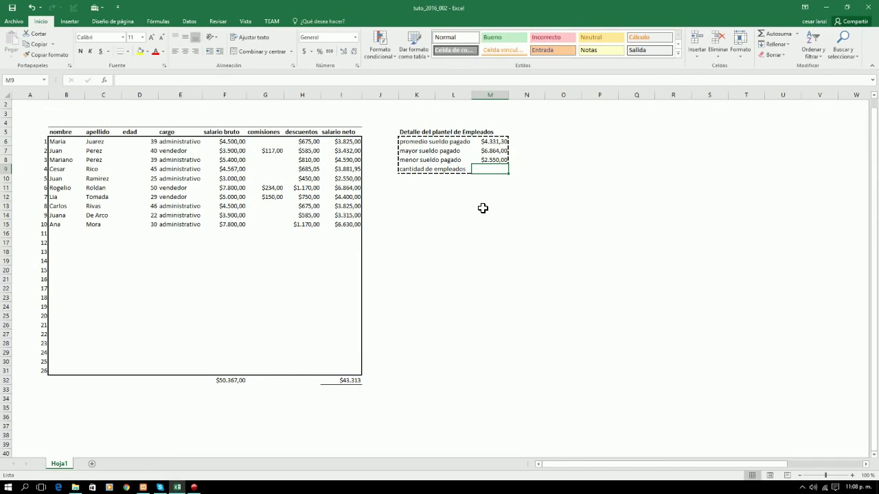
{"action": "left_click", "coordinate": [496, 160]}
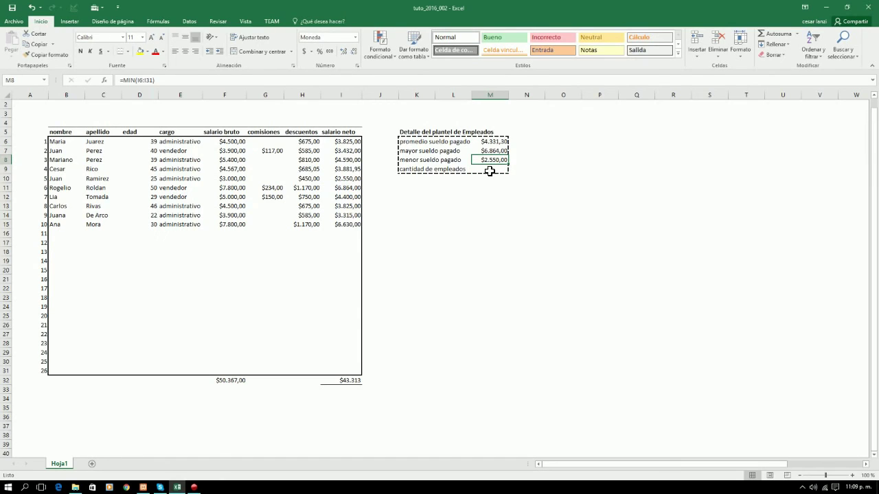
Step: Examine the apellido range C6:C31, the cargo range E6:E31 and the row number in A15 as a basis for counting employees
{"action": "left_click", "coordinate": [490, 169]}
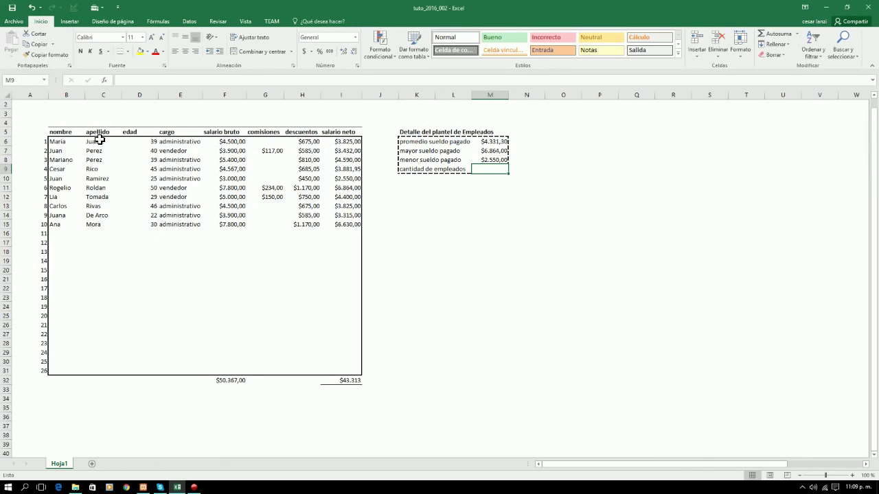
{"action": "left_click_drag", "start_coordinate": [98, 141], "coordinate": [94, 371]}
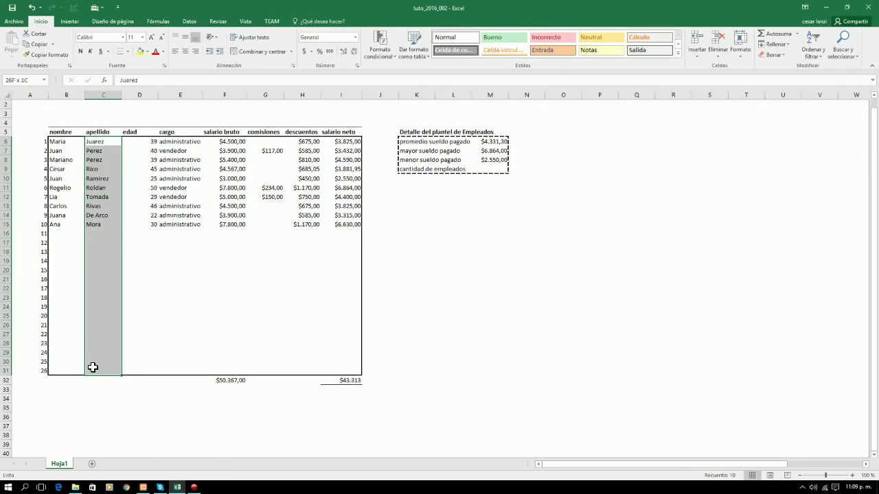
{"action": "left_click_drag", "start_coordinate": [186, 143], "coordinate": [178, 372]}
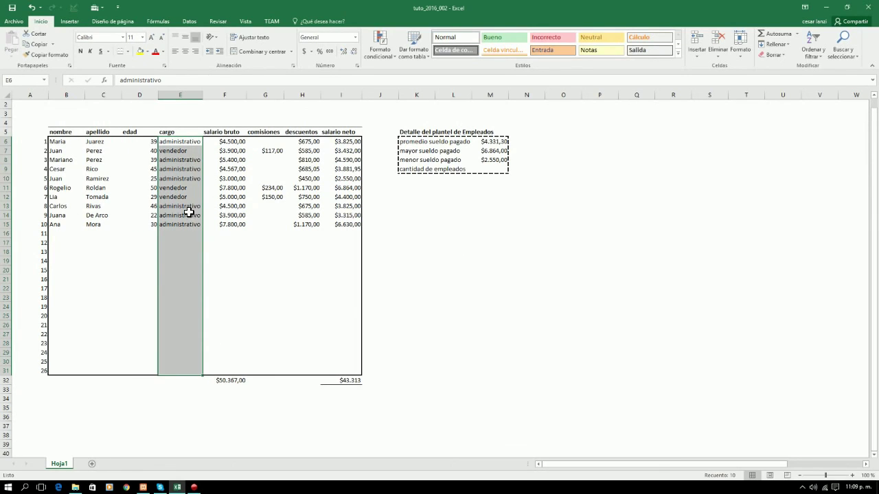
{"action": "left_click", "coordinate": [32, 227]}
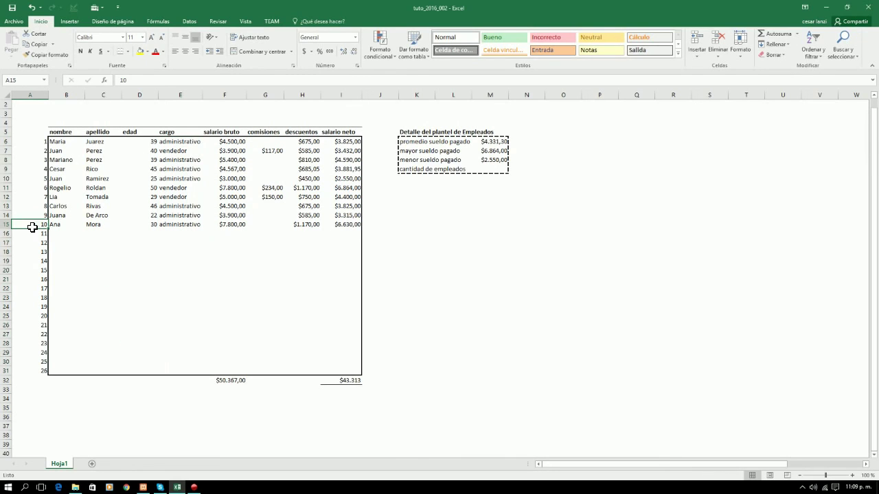
Step: Examine the last employee's record across A15:I15
{"action": "left_click_drag", "start_coordinate": [27, 226], "coordinate": [343, 227]}
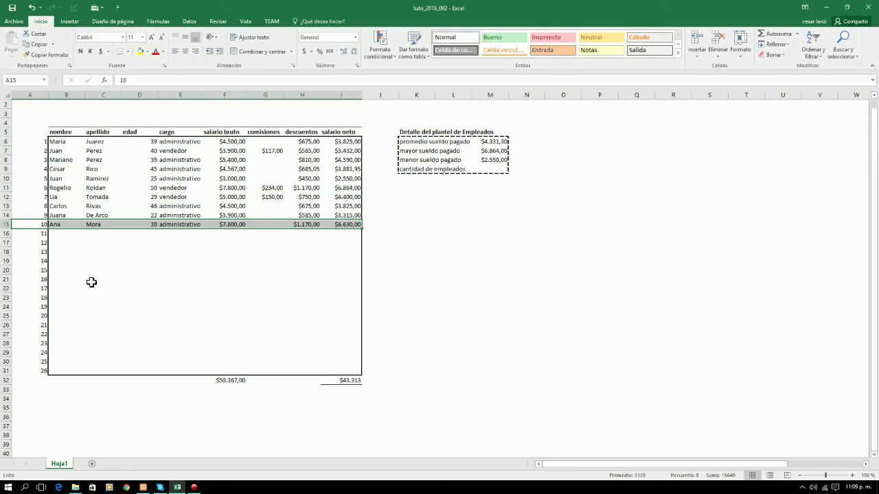
{"action": "left_click", "coordinate": [408, 206]}
Step: Insert an entire new row at row 20 within the employee table
{"action": "left_click", "coordinate": [244, 273]}
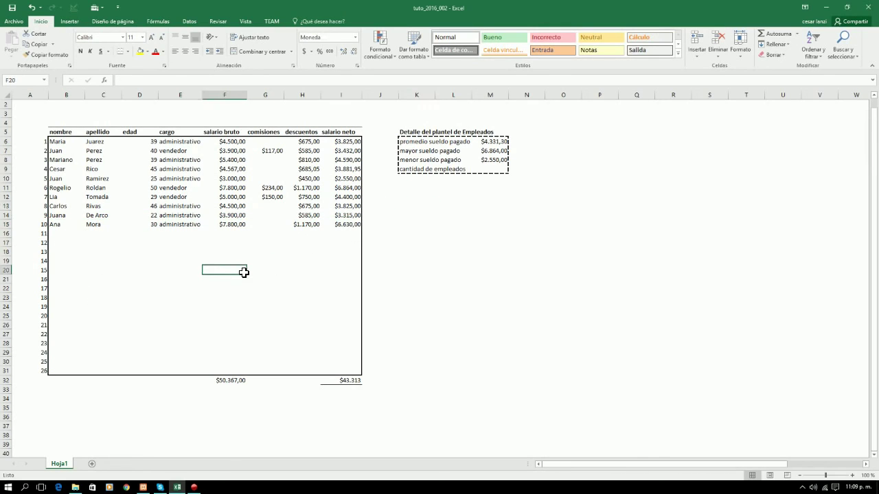
{"action": "key", "text": "ctrl+plus"}
{"action": "key", "text": "Down"}
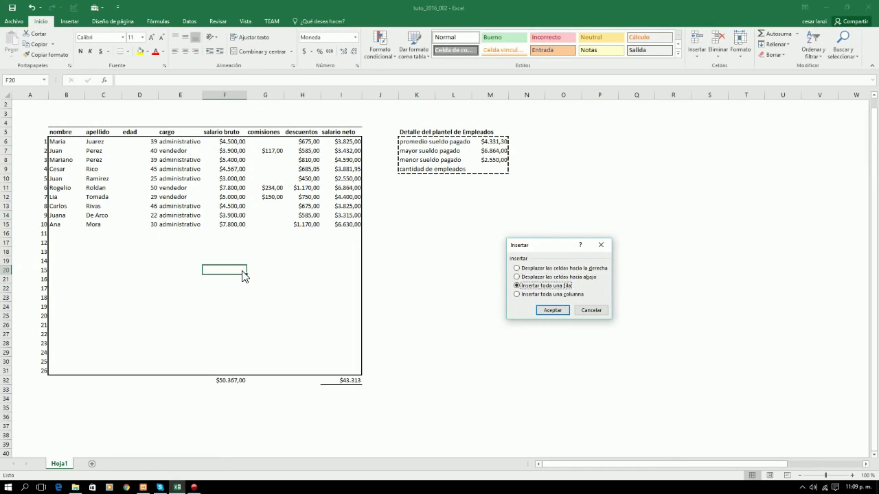
{"action": "key", "text": "Return"}
Step: Examine the row numbering in column A around the inserted row 20, and undo the row insertion
{"action": "key", "text": "Left"}
{"action": "key", "text": "Left"}
{"action": "key", "text": "Left"}
{"action": "key", "text": "Left"}
{"action": "key", "text": "Right"}
{"action": "key", "text": "Right"}
{"action": "key", "text": "Right"}
{"action": "key", "text": "Right"}
{"action": "key", "text": "Right"}
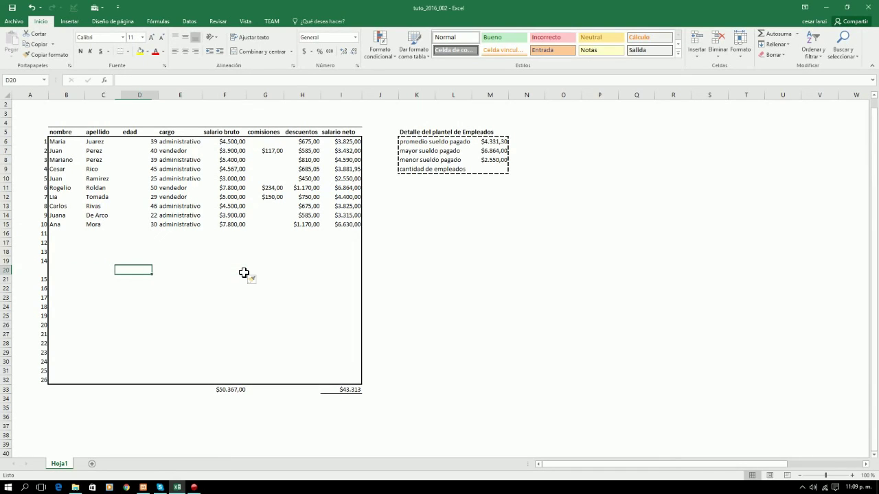
{"action": "key", "text": "Left"}
{"action": "key", "text": "Left"}
{"action": "key", "text": "Left"}
{"action": "key", "text": "Down"}
{"action": "key", "text": "Down"}
{"action": "key", "text": "Down"}
{"action": "key", "text": "Down"}
{"action": "key", "text": "Down"}
{"action": "key", "text": "Down"}
{"action": "key", "text": "Down"}
{"action": "key", "text": "Down"}
{"action": "key", "text": "Down"}
{"action": "key", "text": "Down"}
{"action": "key", "text": "Down"}
{"action": "key", "text": "Down"}
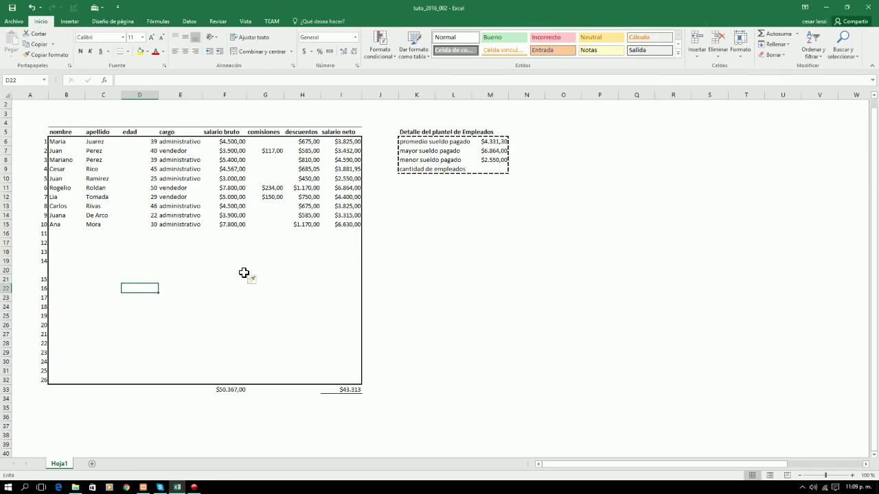
{"action": "key", "text": "Up"}
{"action": "key", "text": "Up"}
{"action": "key", "text": "Up"}
{"action": "key", "text": "Up"}
{"action": "key", "text": "Up"}
{"action": "key", "text": "Up"}
{"action": "key", "text": "Up"}
{"action": "key", "text": "Up"}
{"action": "key", "text": "Up"}
{"action": "key", "text": "Up"}
{"action": "key", "text": "Up"}
{"action": "key", "text": "Up"}
{"action": "key", "text": "Up"}
{"action": "key", "text": "Left"}
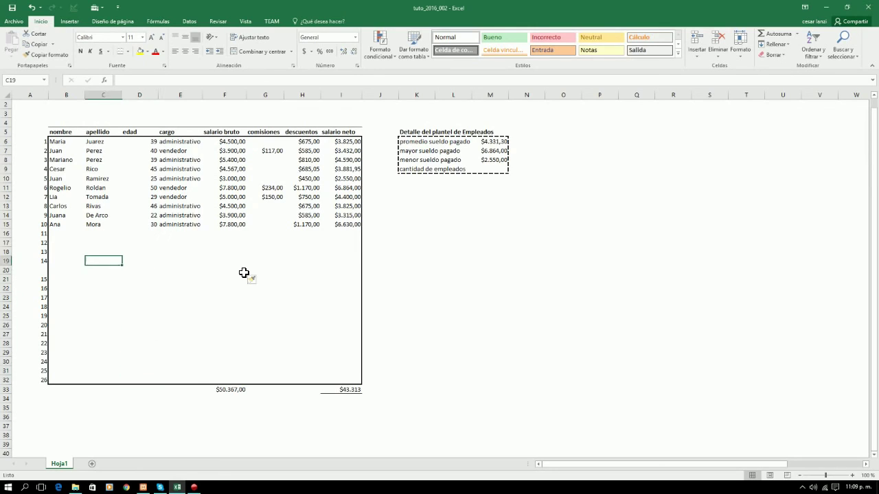
{"action": "key", "text": "Left"}
{"action": "key", "text": "Left"}
{"action": "key", "text": "Down"}
{"action": "key", "text": "Down"}
{"action": "key", "text": "Down"}
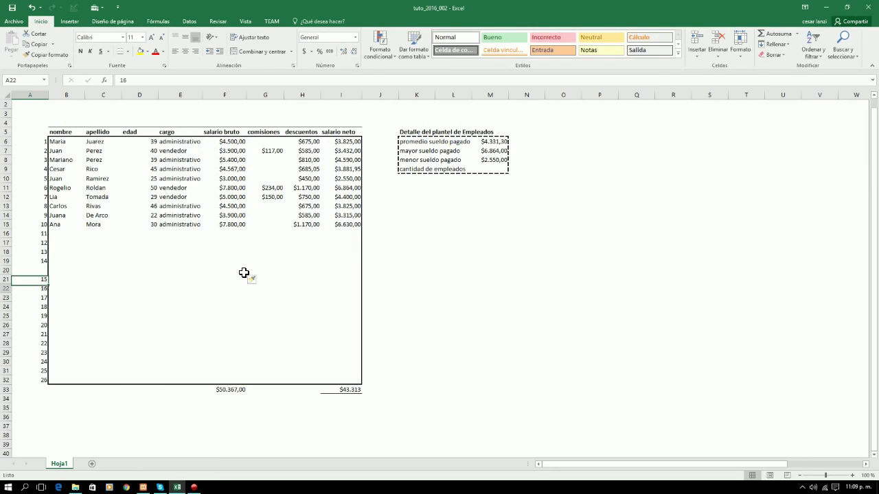
{"action": "key", "text": "Up"}
{"action": "key", "text": "Up"}
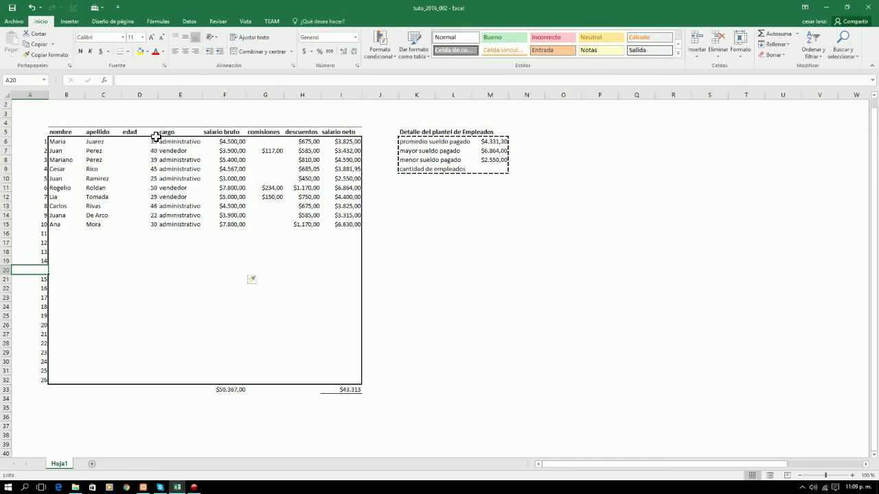
{"action": "left_click", "coordinate": [31, 7]}
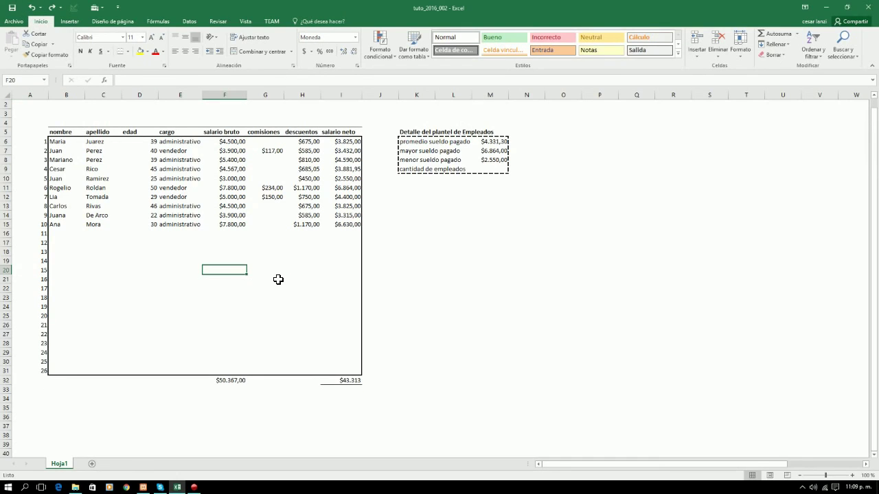
Step: Start a CONTARA formula from the Estadísticas functions in M9 for cantidad de empleados
{"action": "left_click", "coordinate": [488, 170]}
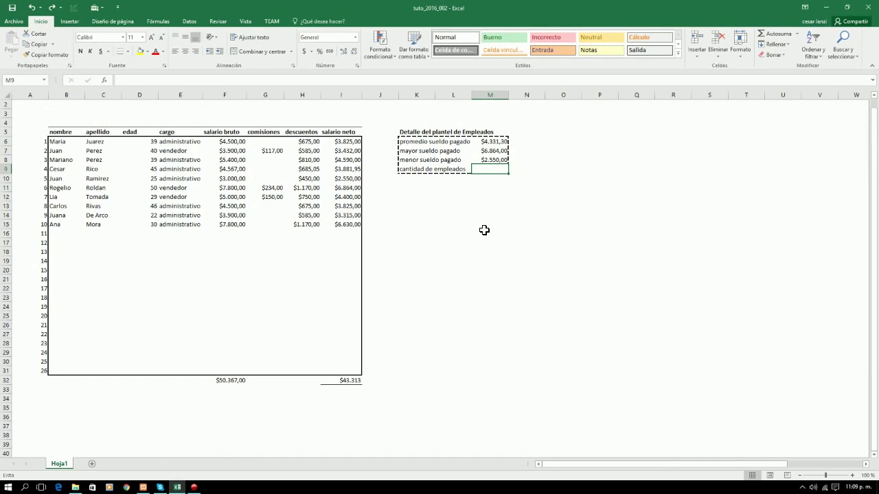
{"action": "left_click", "coordinate": [104, 79]}
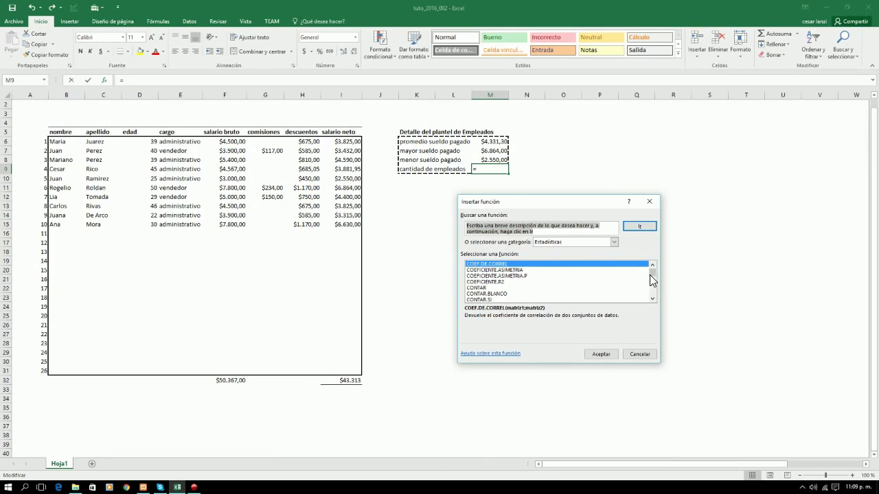
{"action": "left_click", "coordinate": [482, 288]}
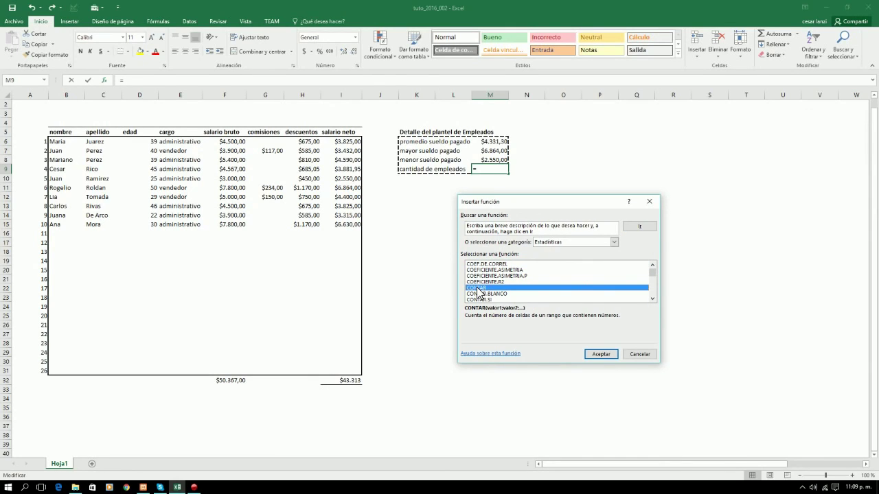
{"action": "left_click", "coordinate": [652, 299]}
{"action": "left_click", "coordinate": [652, 298]}
{"action": "left_click", "coordinate": [652, 298]}
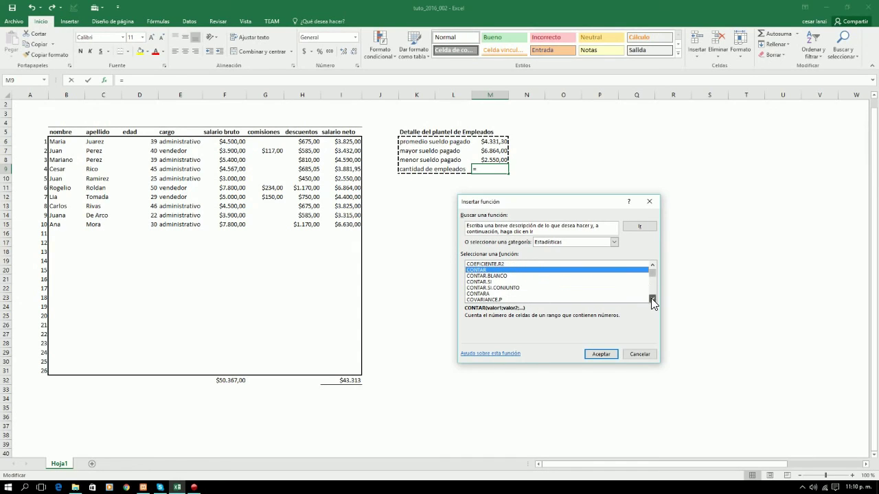
{"action": "left_click", "coordinate": [511, 294]}
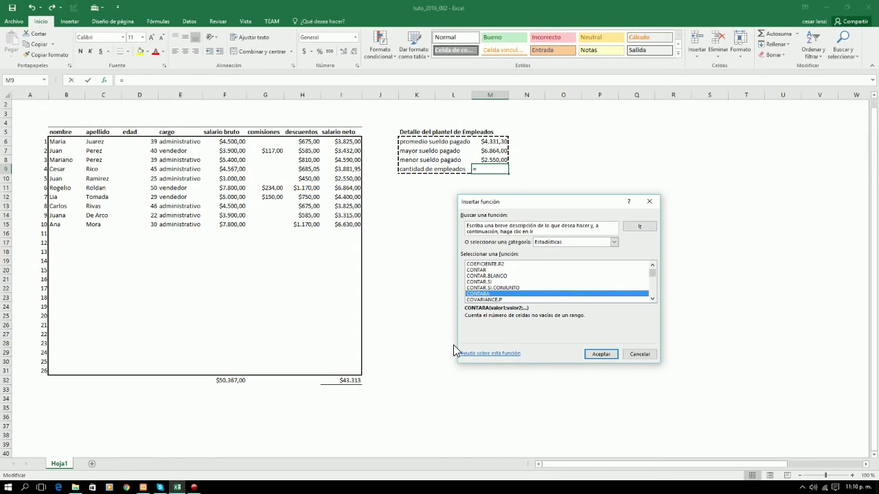
{"action": "left_click", "coordinate": [599, 354]}
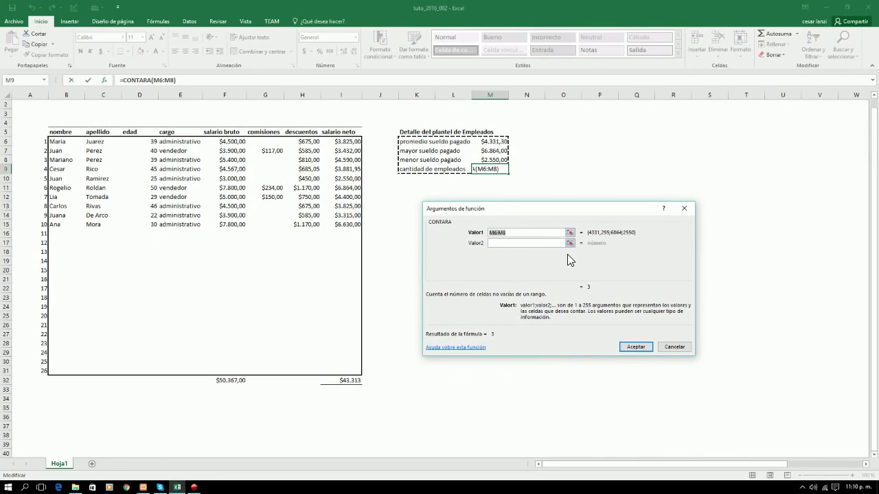
Step: Set the CONTARA Valor1 argument to the apellido range C6:C31 and complete the formula
{"action": "left_click", "coordinate": [569, 234]}
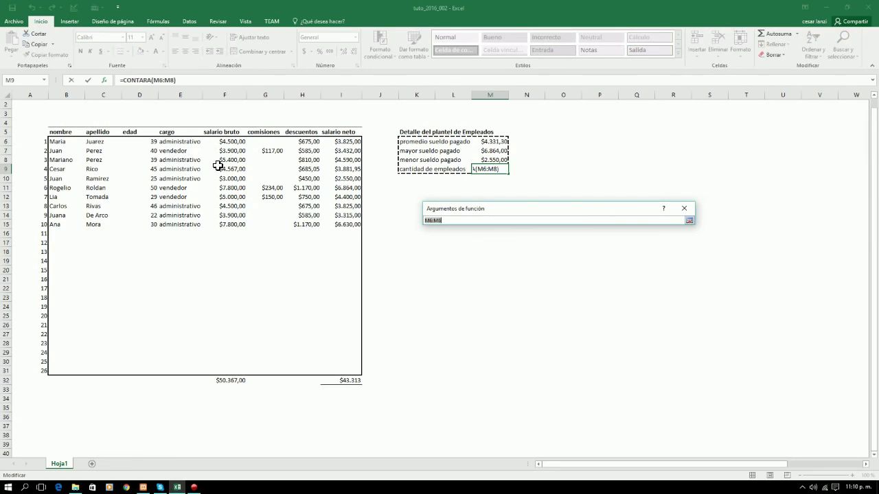
{"action": "left_click_drag", "start_coordinate": [101, 141], "coordinate": [90, 368]}
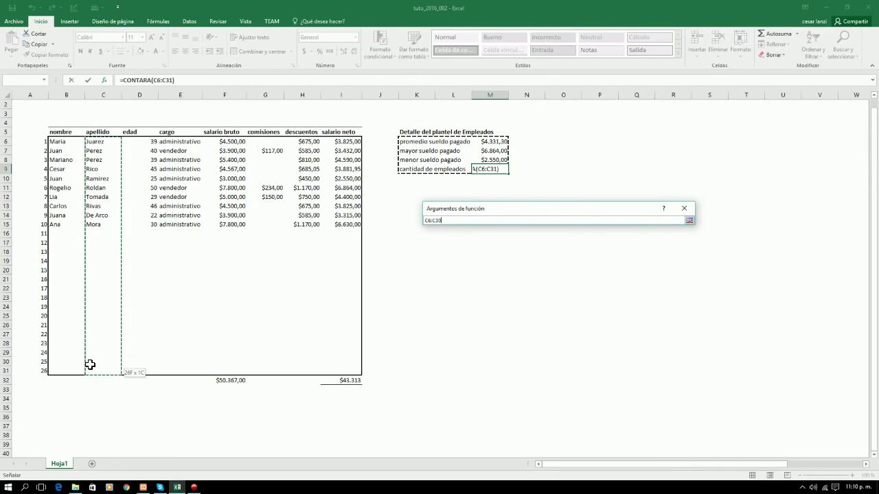
{"action": "left_click", "coordinate": [689, 220]}
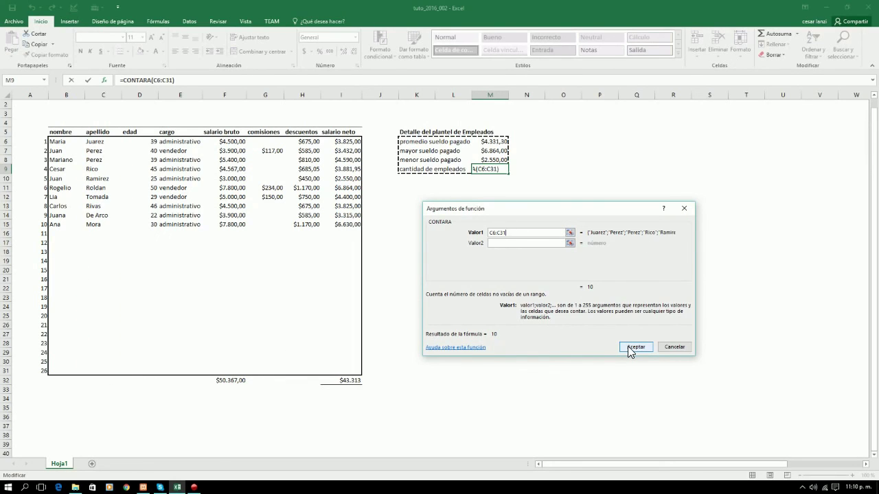
{"action": "left_click", "coordinate": [635, 347]}
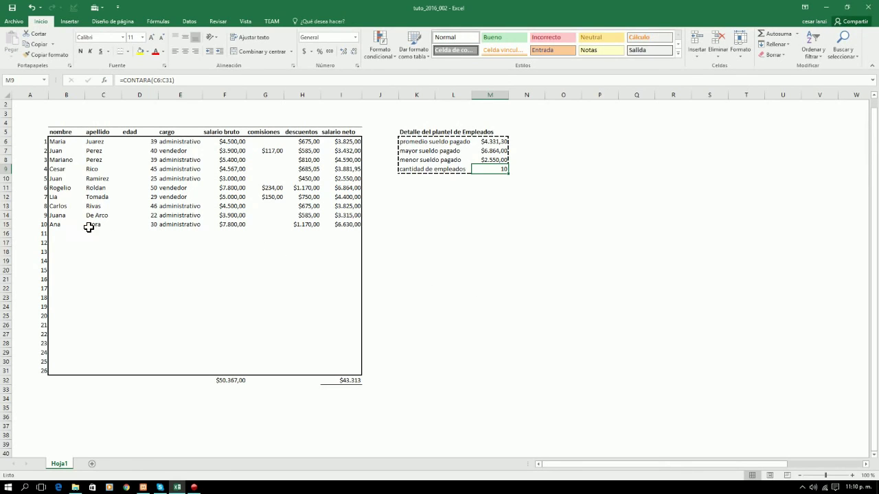
Step: Check the employee count in M9 against the row number in A15 and the empty table rows B16:I31
{"action": "left_click", "coordinate": [45, 225]}
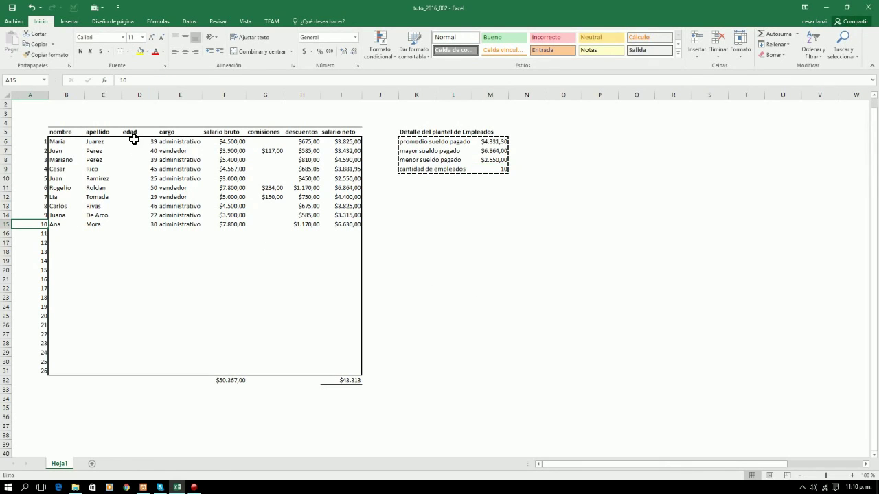
{"action": "left_click", "coordinate": [130, 369]}
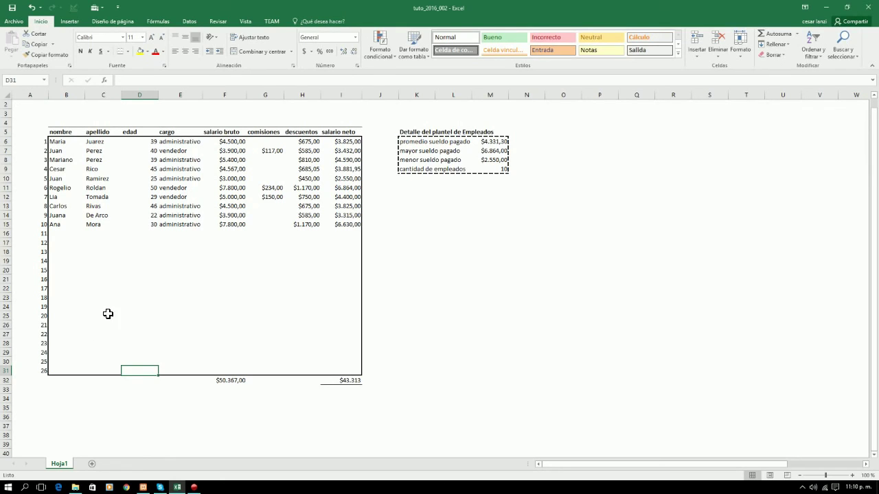
{"action": "left_click", "coordinate": [497, 170]}
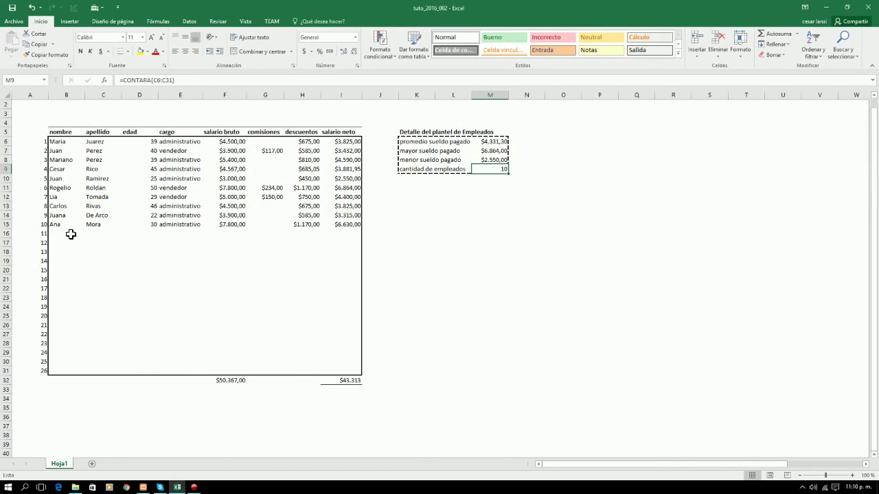
{"action": "left_click_drag", "start_coordinate": [71, 234], "coordinate": [333, 370]}
Step: Enter the test surname "a" in C22 and check the employee count in M9 and the row number in A22
{"action": "left_click", "coordinate": [95, 287]}
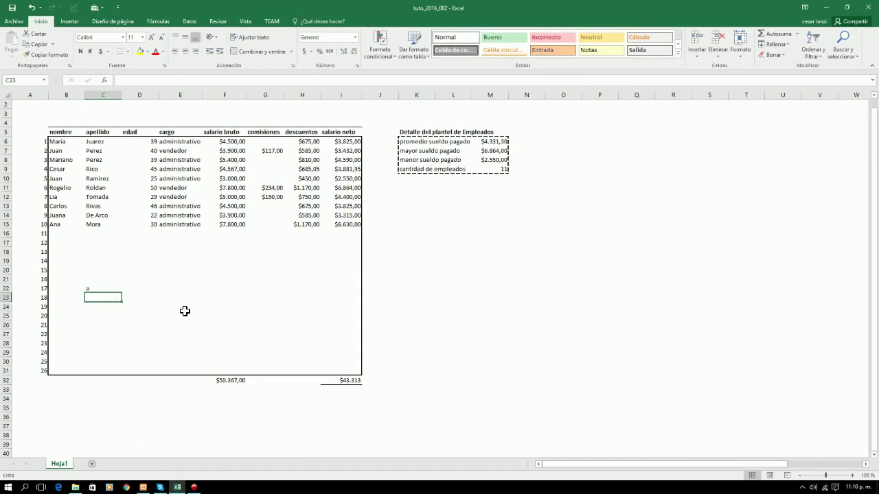
{"action": "type", "text": "a"}
{"action": "key", "text": "Right"}
{"action": "key", "text": "Left"}
{"action": "key", "text": "Left"}
{"action": "key", "text": "Left"}
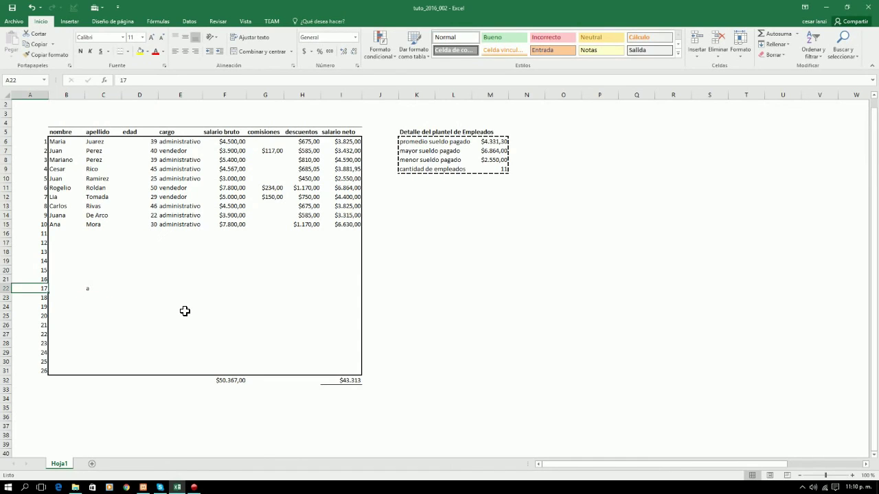
{"action": "key", "text": "Right"}
{"action": "key", "text": "Right"}
{"action": "left_click", "coordinate": [500, 169]}
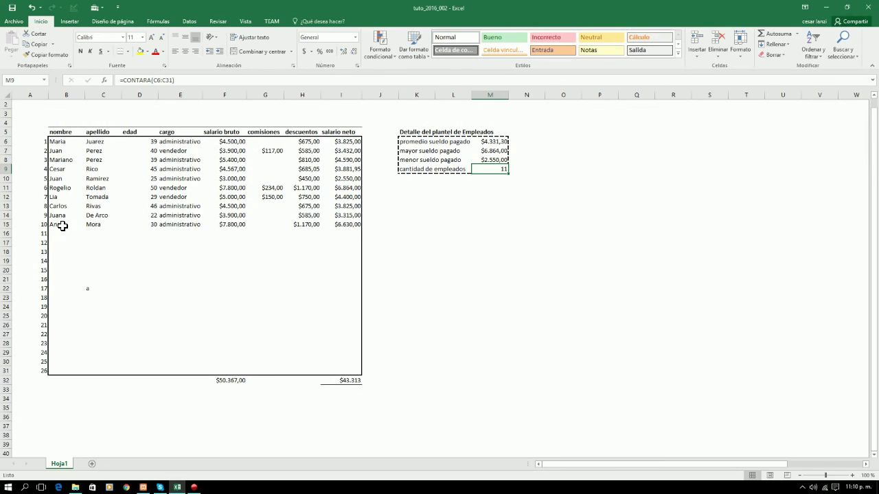
Step: Delete the test entry from C22 in the apellido column
{"action": "left_click", "coordinate": [89, 291]}
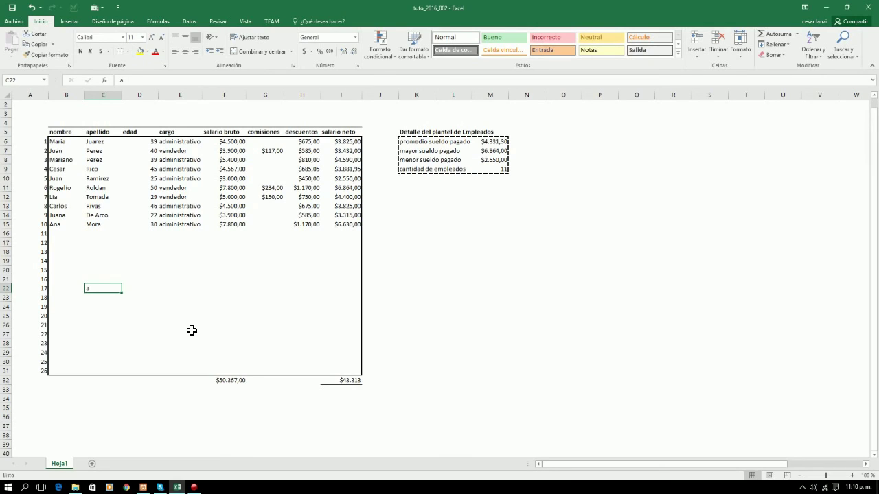
{"action": "key", "text": "Up"}
{"action": "key", "text": "Up"}
{"action": "key", "text": "Up"}
{"action": "key", "text": "Up"}
{"action": "key", "text": "Up"}
{"action": "key", "text": "Up"}
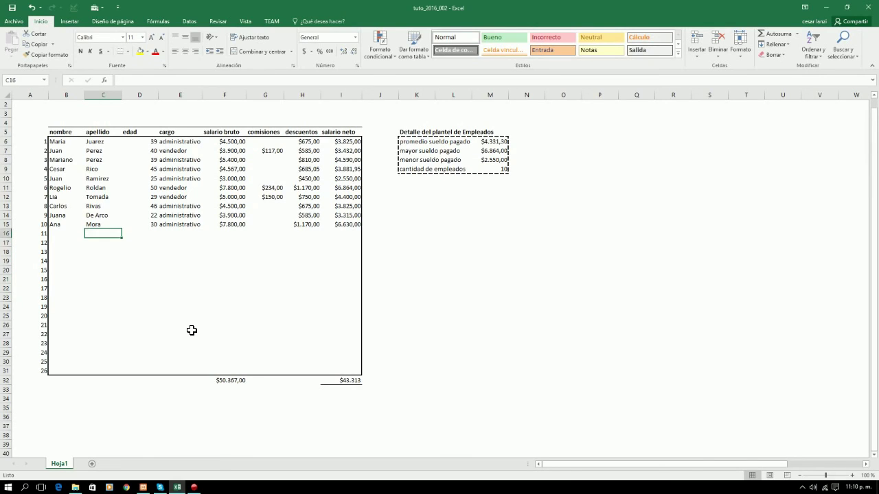
{"action": "key", "text": "Right"}
{"action": "key", "text": "Right"}
{"action": "key", "text": "Right"}
{"action": "key", "text": "Right"}
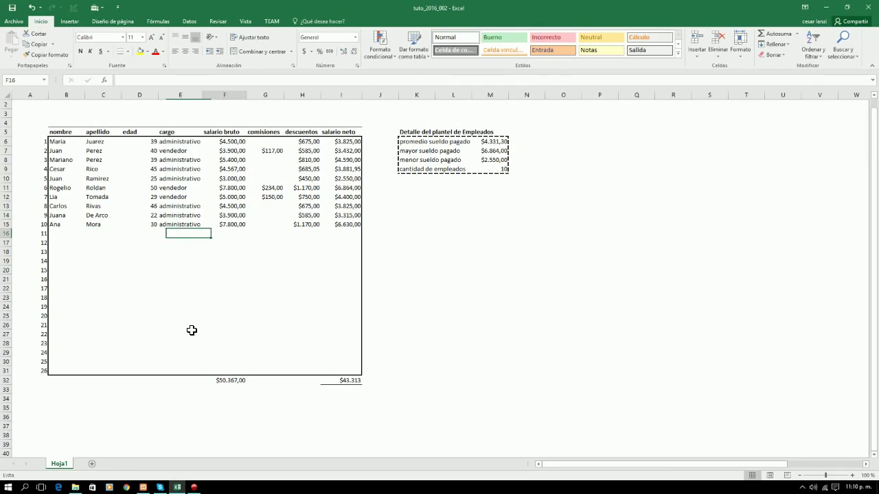
{"action": "key", "text": "Left"}
{"action": "key", "text": "Left"}
{"action": "key", "text": "Left"}
{"action": "key", "text": "Up"}
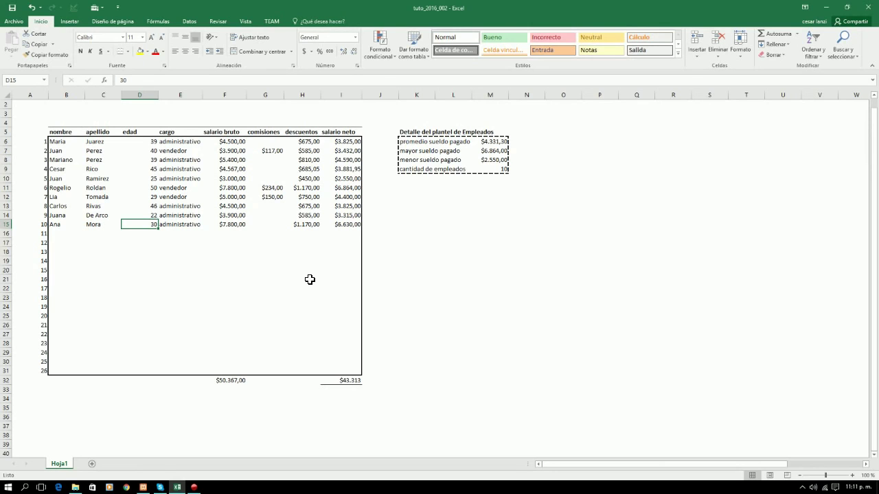
Step: Review the employee table B5:I31 and compare the MAX formula in M7 with the salario bruto in F11
{"action": "left_click_drag", "start_coordinate": [61, 132], "coordinate": [330, 371]}
{"action": "left_click", "coordinate": [411, 307]}
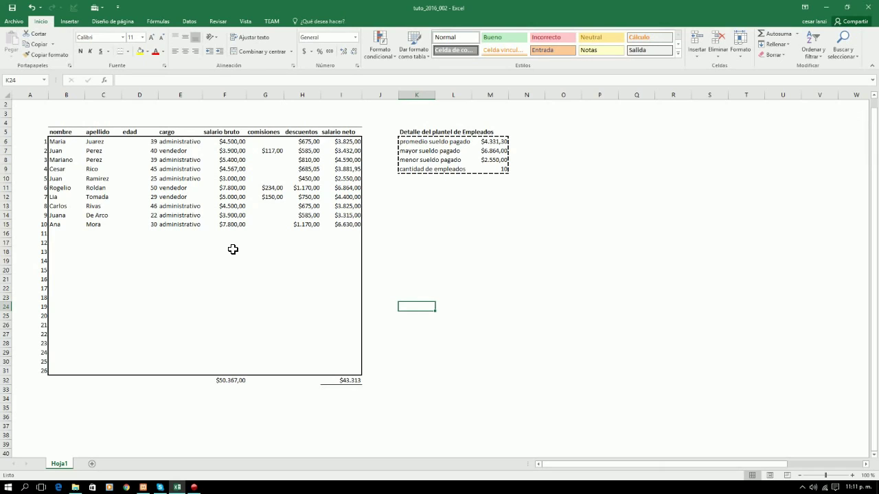
{"action": "left_click", "coordinate": [496, 151]}
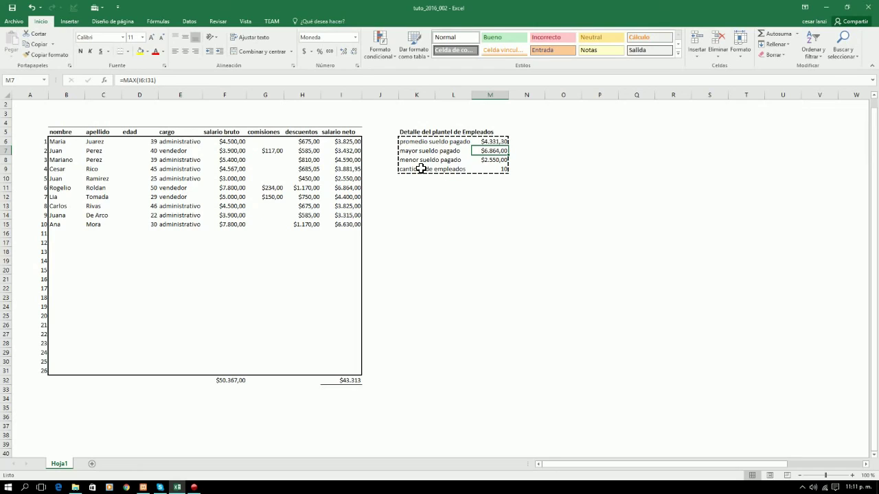
{"action": "left_click", "coordinate": [232, 189]}
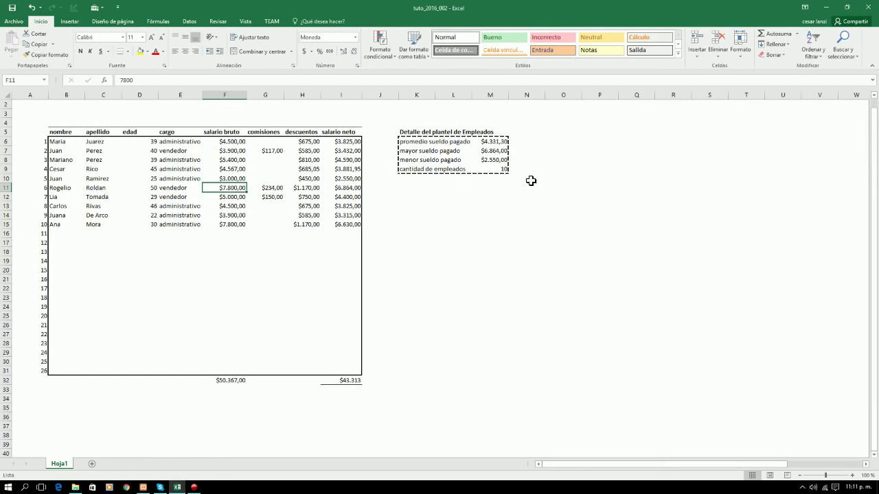
{"action": "left_click", "coordinate": [499, 150]}
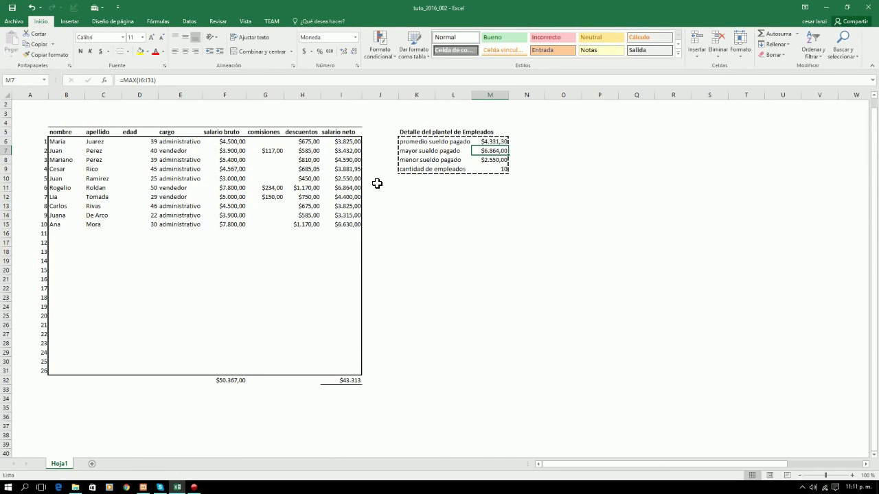